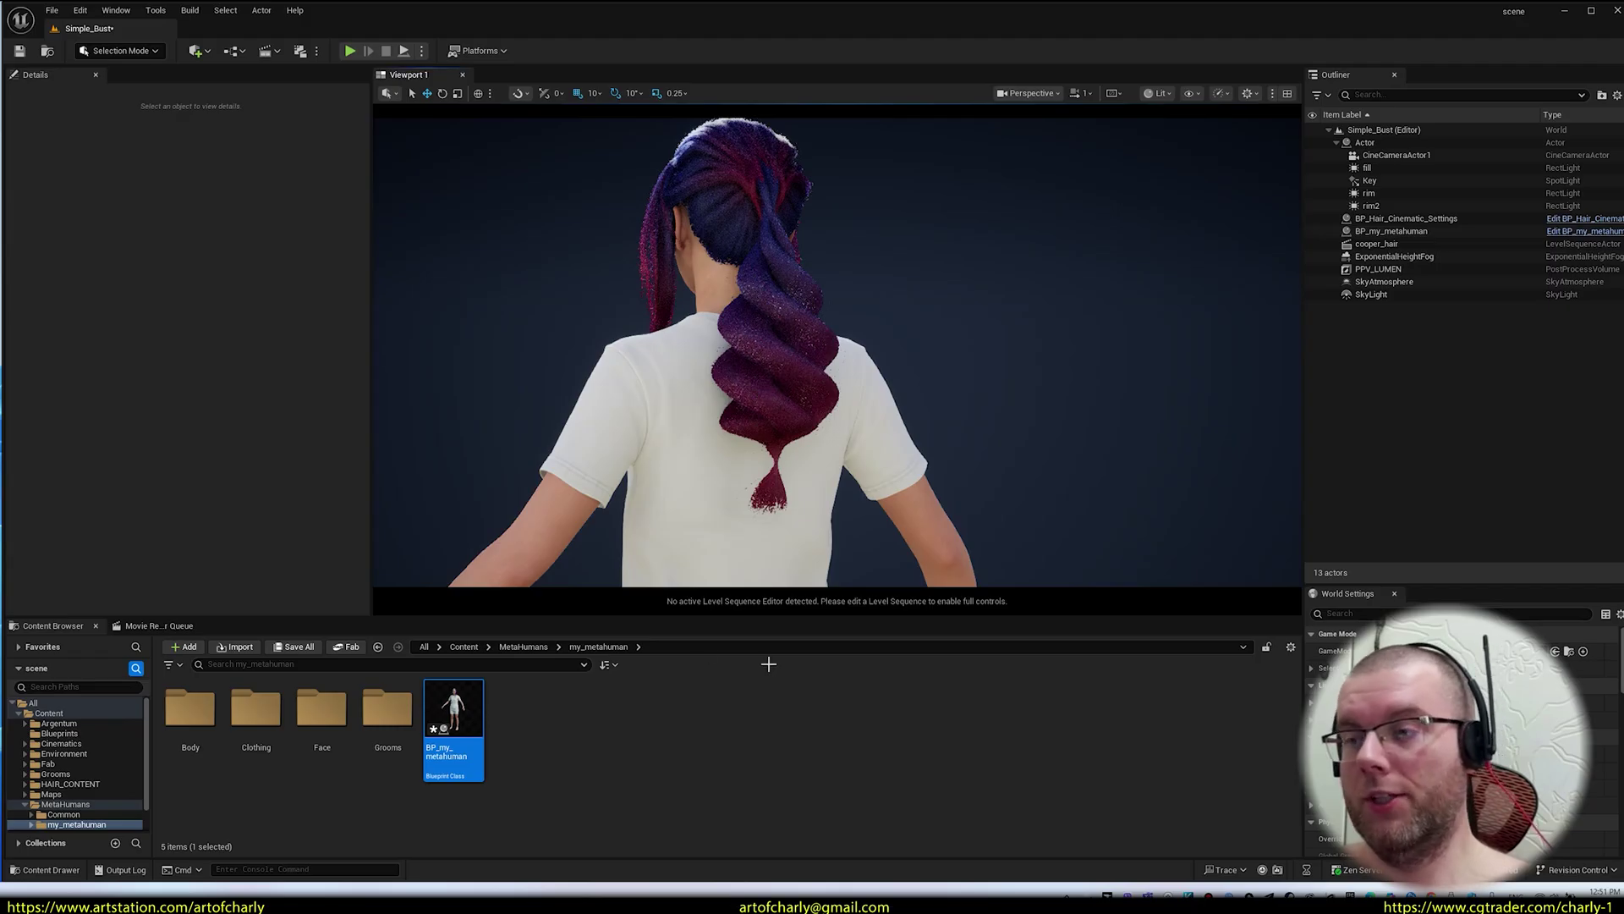
- Select and frame the BP_my_metahuman actor, then examine the twisted ponytail and its tied tip from behind
{"action": "mouse_move", "coordinate": [762, 371]}
{"action": "right_mouse_down"}
{"action": "mouse_move", "coordinate": [719, 372]}
{"action": "mouse_move", "coordinate": [754, 375]}
{"action": "right_mouse_up"}
{"action": "left_click", "coordinate": [1394, 230]}
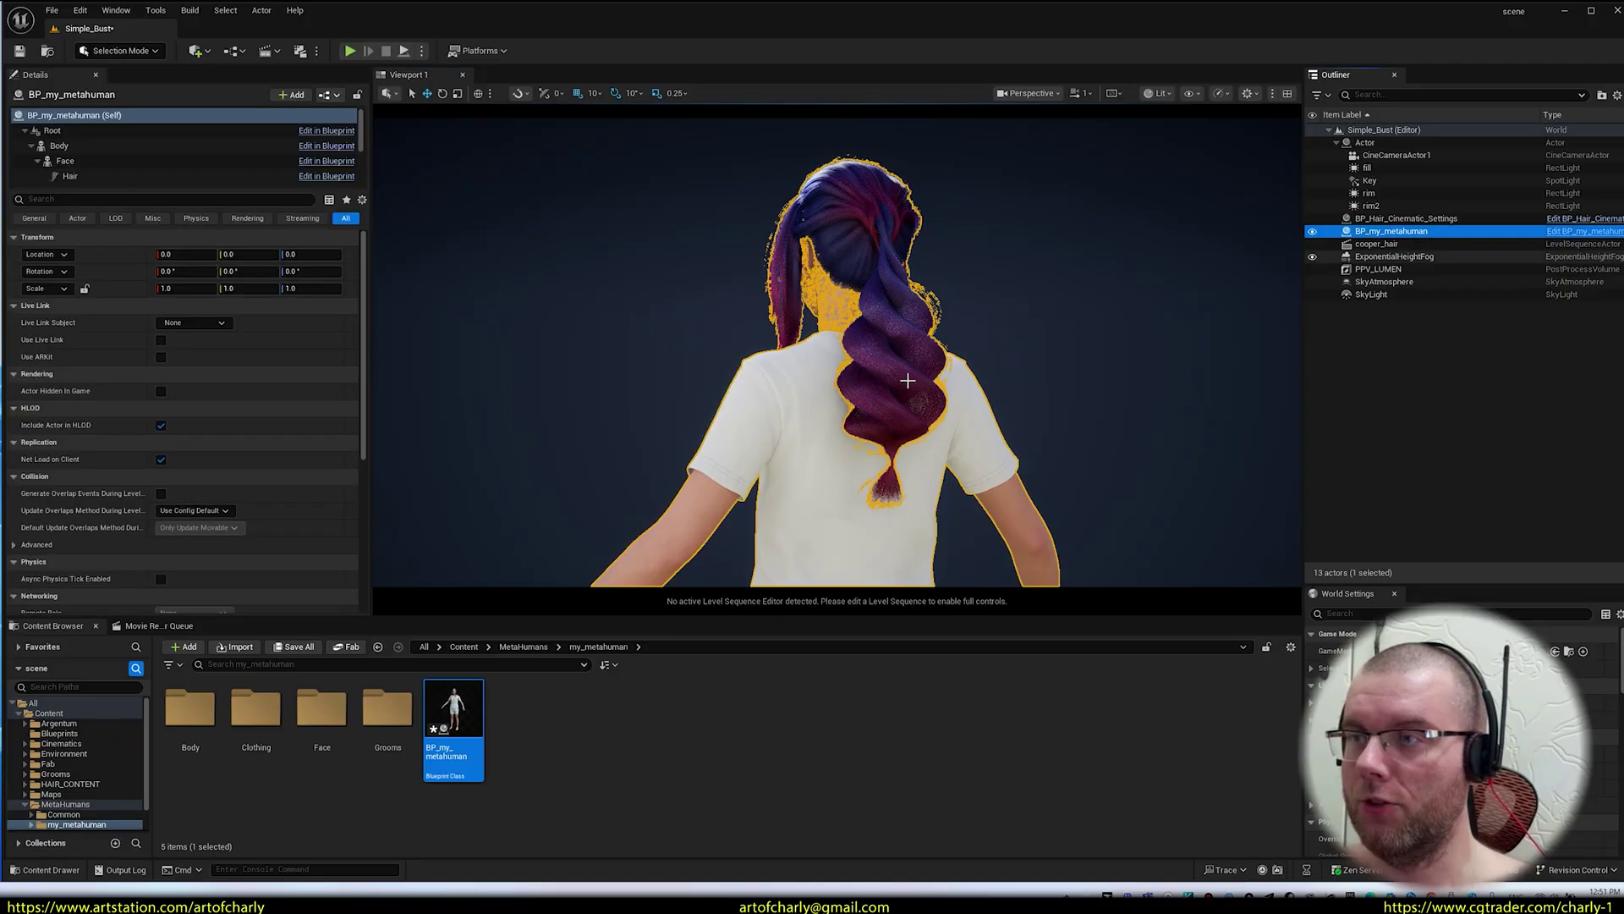
{"action": "key", "text": "f"}
{"action": "scroll", "coordinate": [905, 372], "scroll_direction": "up", "scroll_amount": 5}
{"action": "key", "text": "g"}
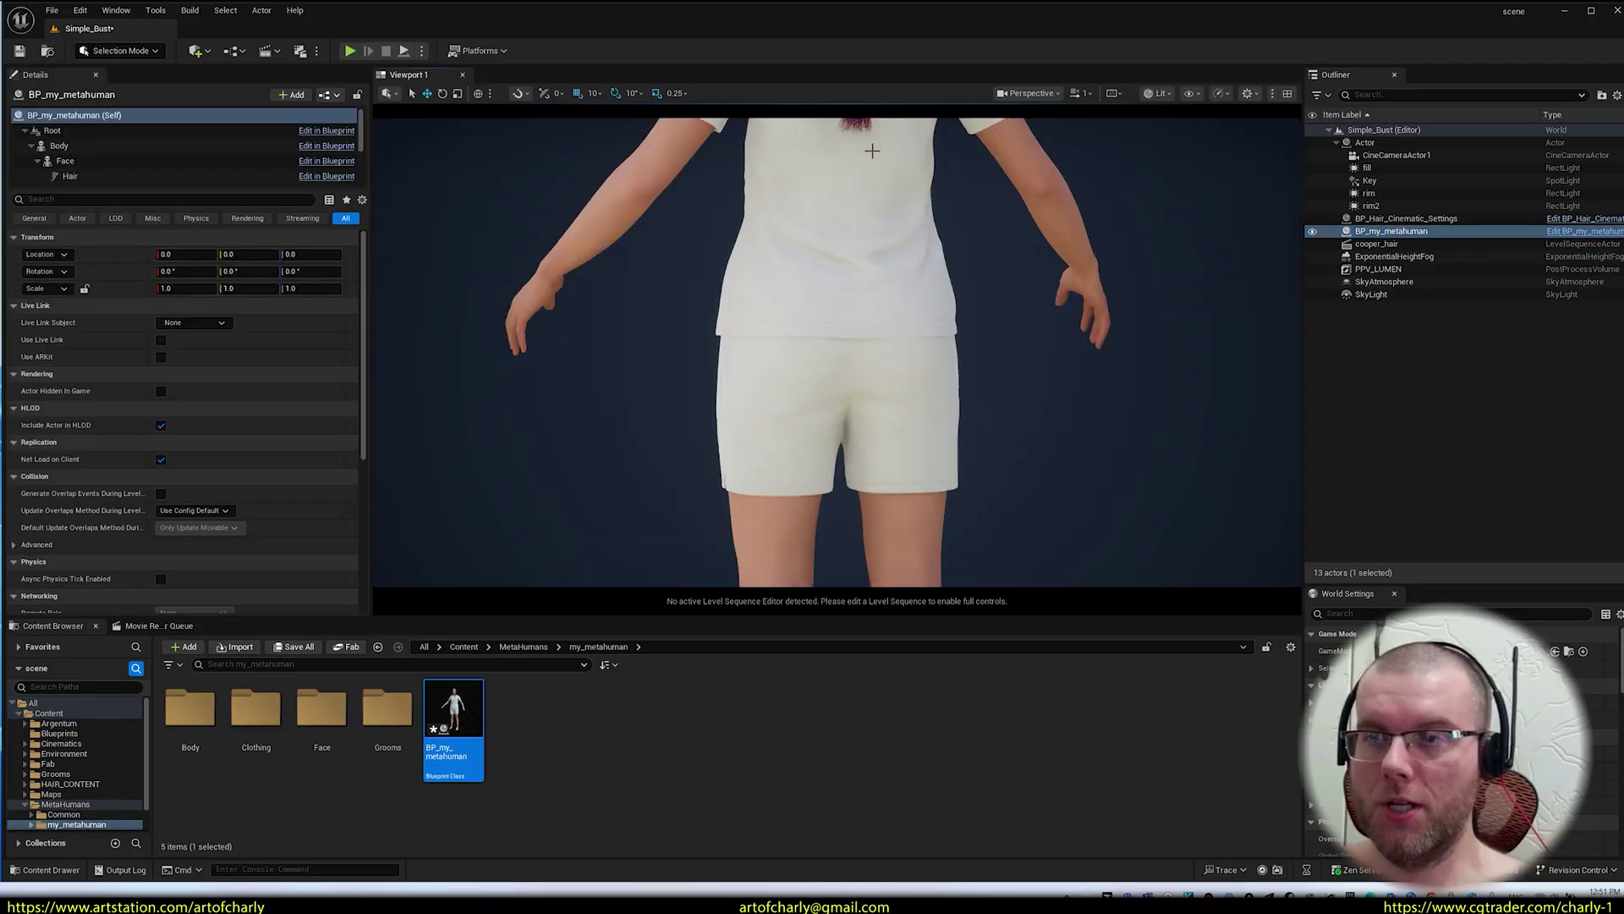
{"action": "middle_click_drag", "start_coordinate": [853, 254], "coordinate": [761, 541], "text": "alt"}
{"action": "left_click_drag", "start_coordinate": [853, 253], "coordinate": [905, 266], "text": "alt"}
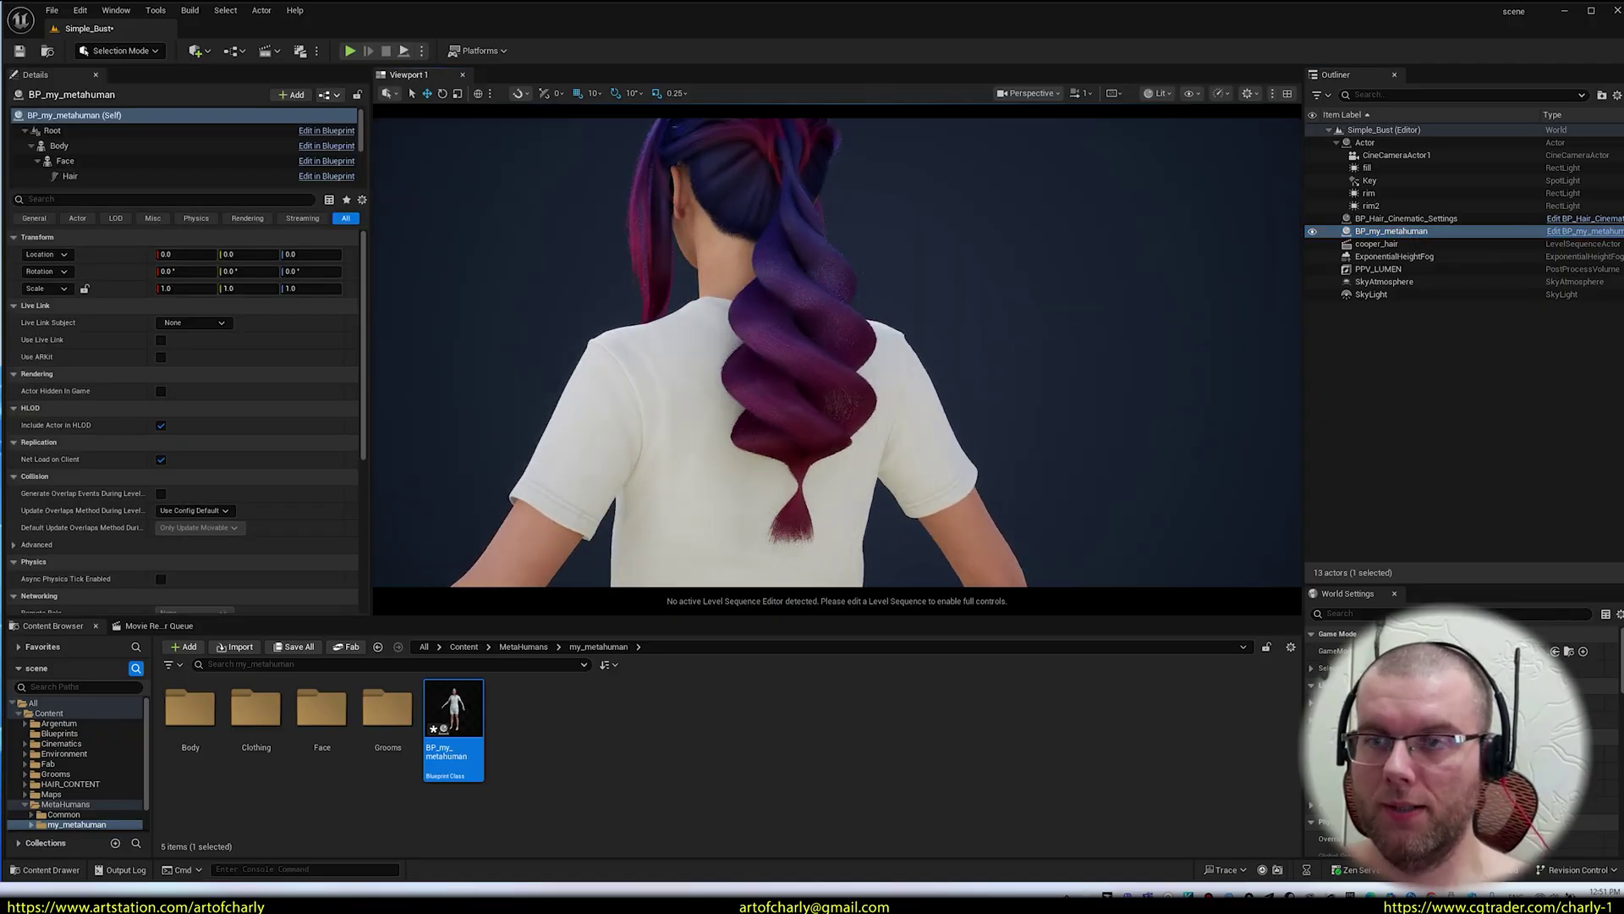
{"action": "right_click_drag", "start_coordinate": [841, 211], "coordinate": [829, 217]}
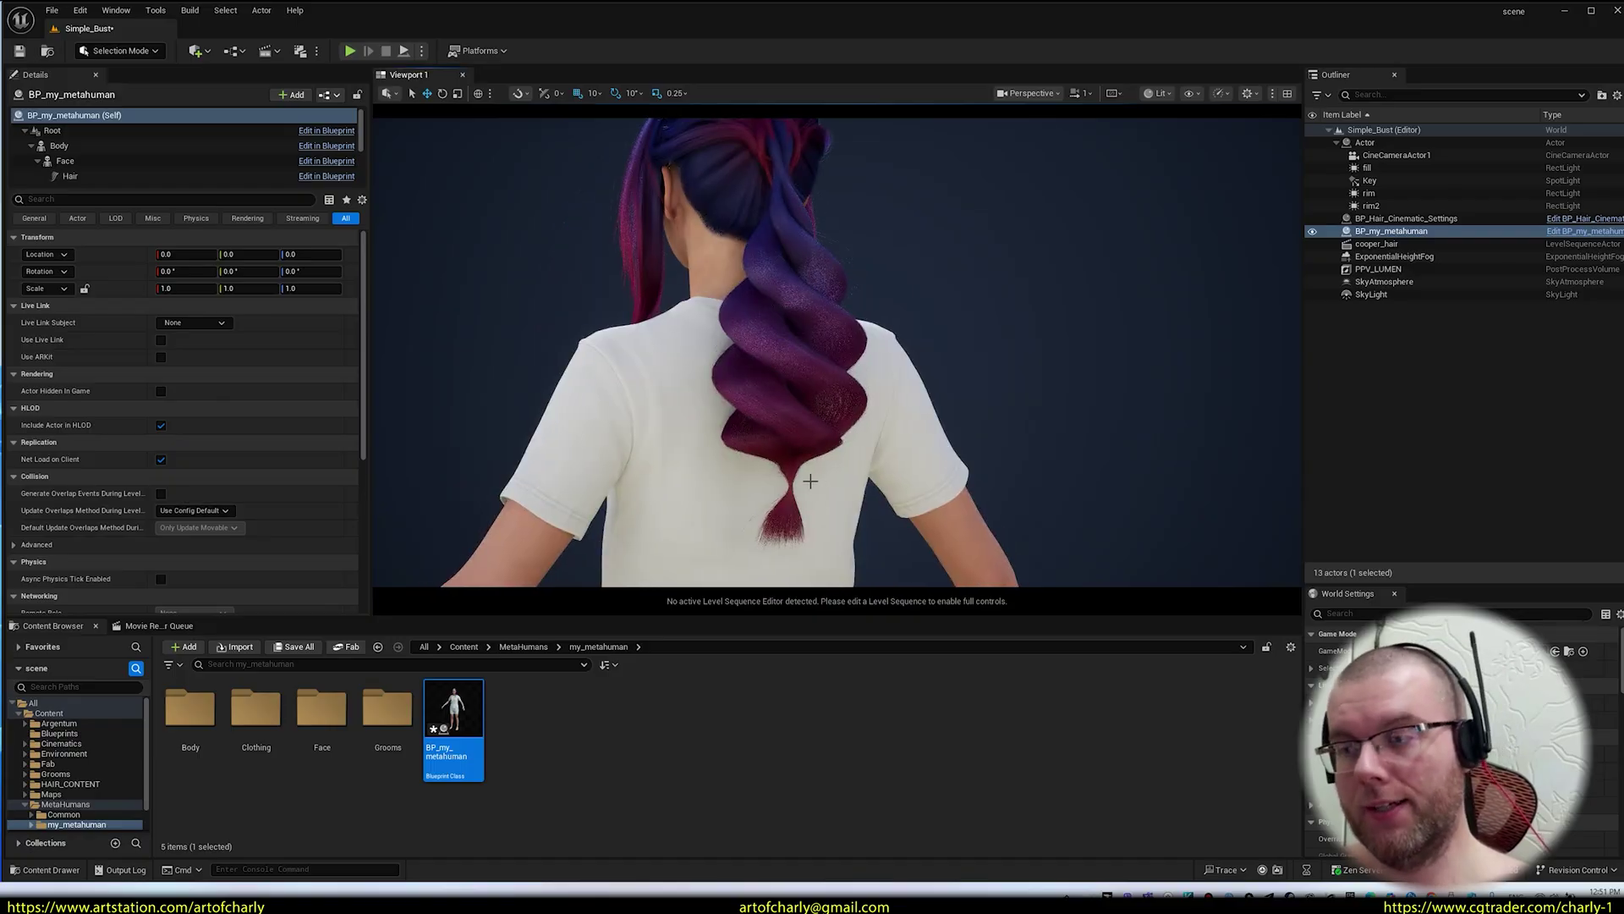
{"action": "left_click_drag", "start_coordinate": [724, 397], "coordinate": [787, 414], "text": "alt"}
{"action": "right_click_drag", "start_coordinate": [724, 426], "coordinate": [724, 426]}
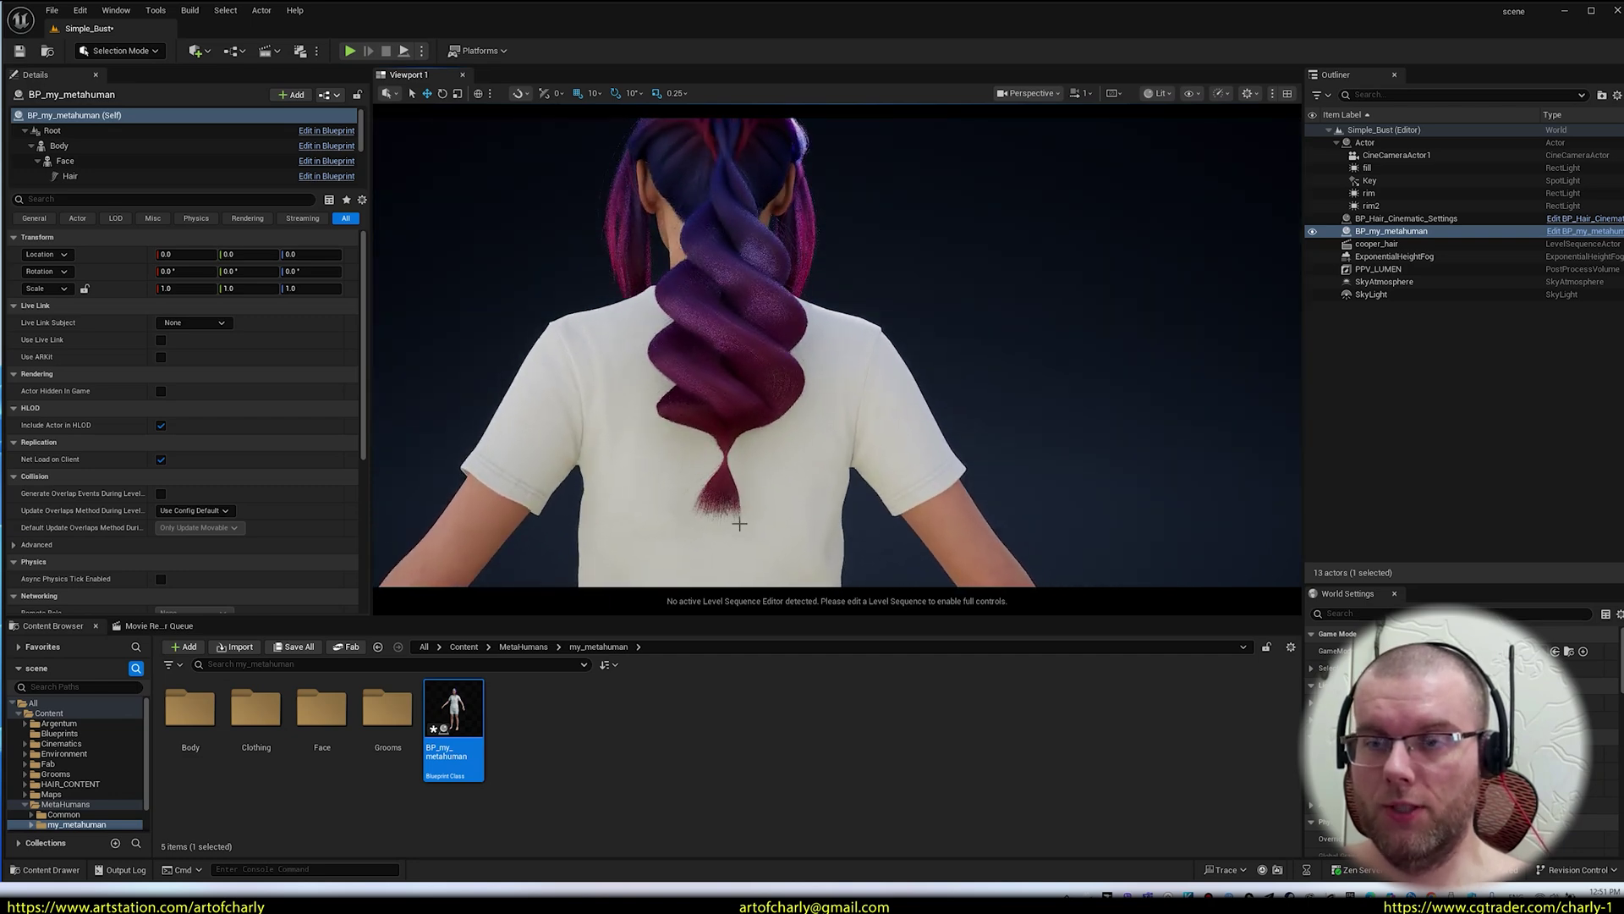
{"action": "mouse_move", "coordinate": [739, 523]}
{"action": "right_mouse_down"}
{"action": "mouse_move", "coordinate": [765, 528]}
{"action": "mouse_move", "coordinate": [719, 541]}
{"action": "mouse_move", "coordinate": [746, 546]}
{"action": "right_mouse_up"}
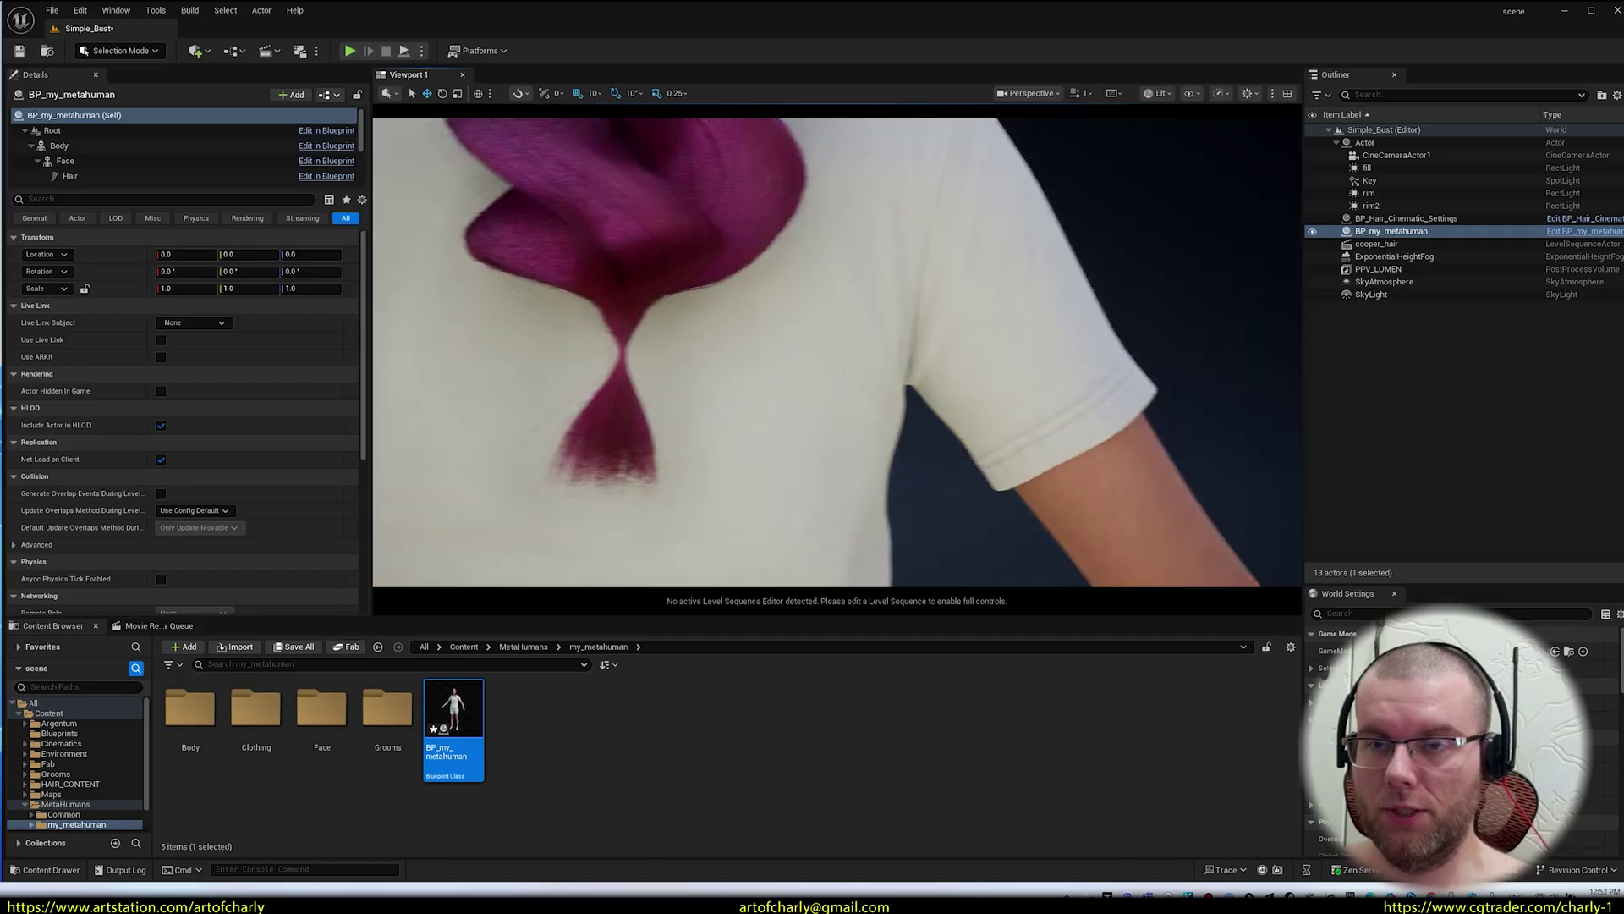
{"action": "right_click_drag", "start_coordinate": [647, 369], "coordinate": [647, 370]}
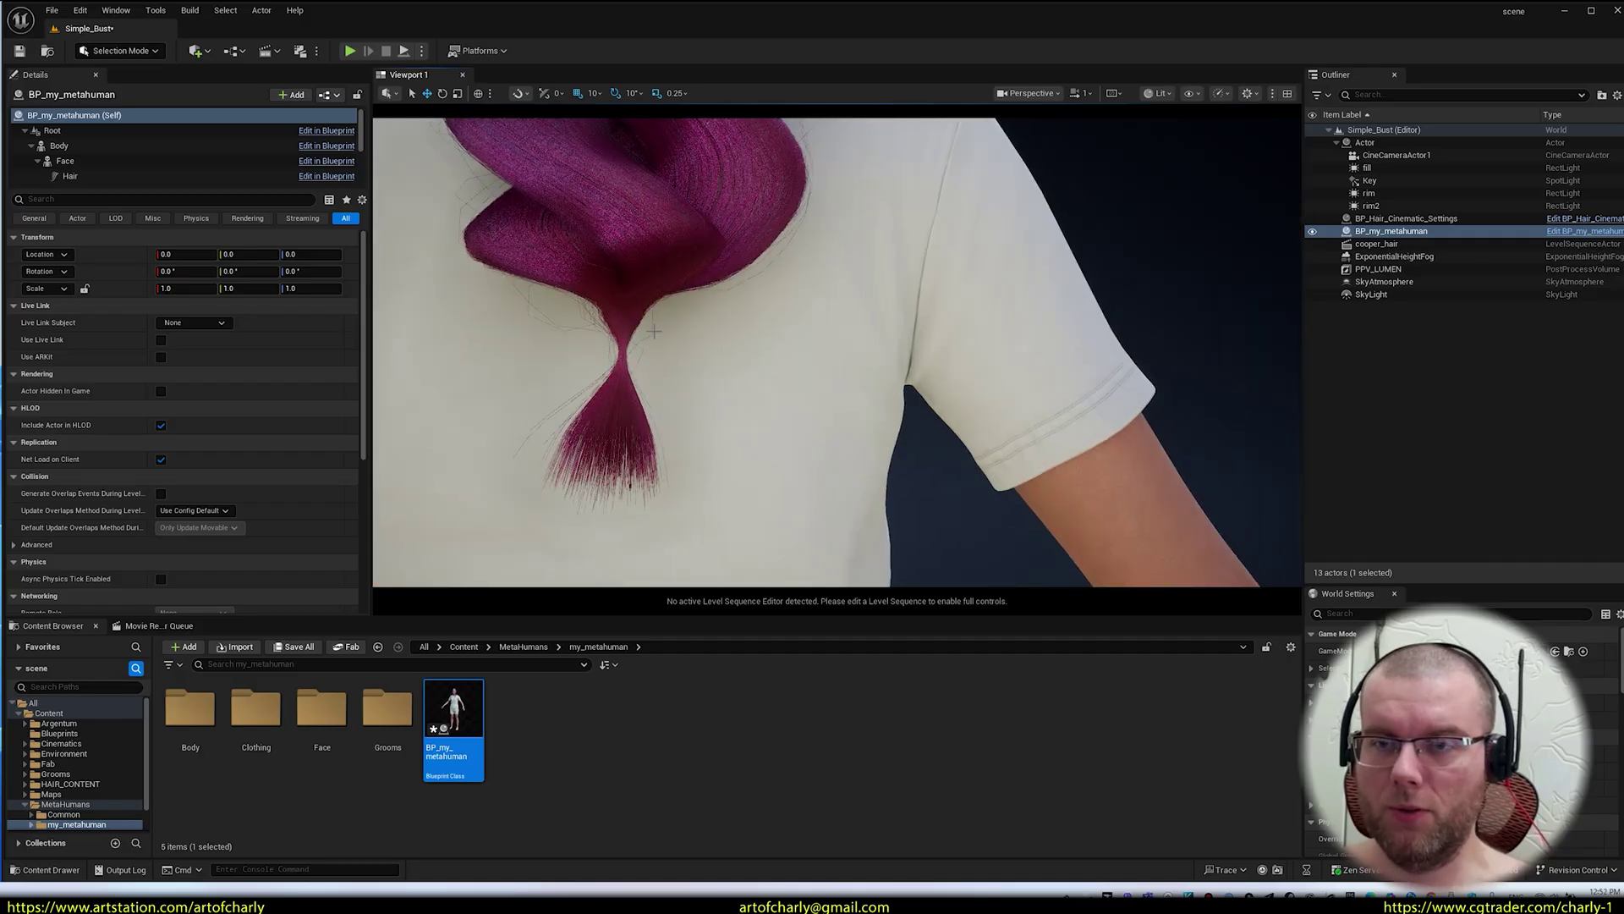
{"action": "mouse_move", "coordinate": [704, 340]}
{"action": "right_mouse_down"}
{"action": "mouse_move", "coordinate": [704, 326]}
{"action": "mouse_move", "coordinate": [725, 334]}
{"action": "right_mouse_up"}
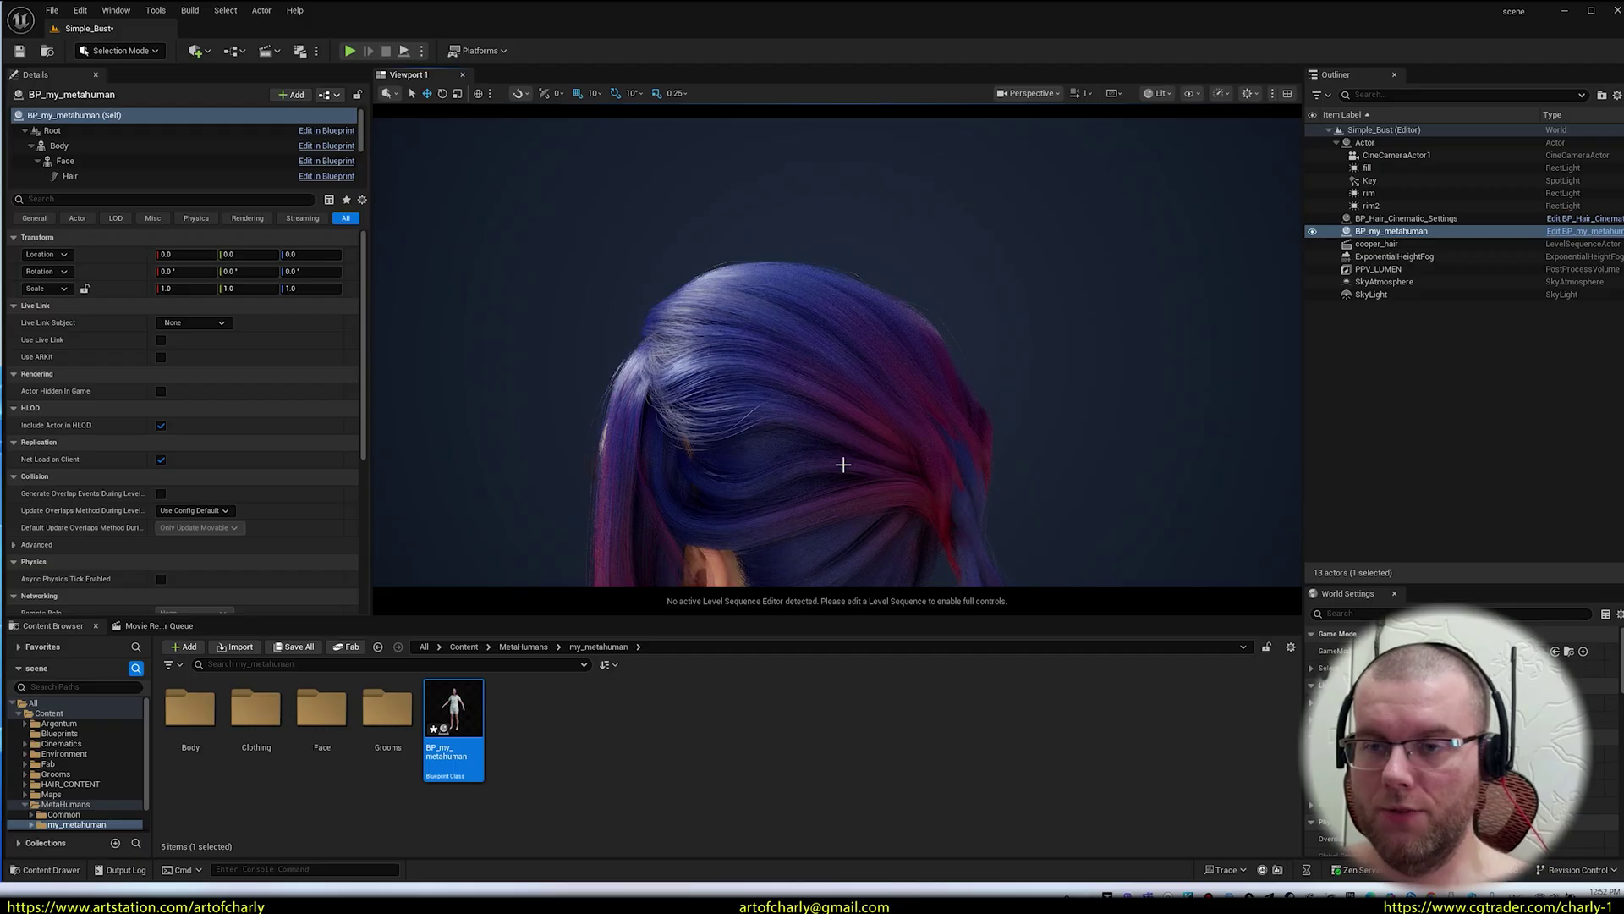
- Examine the MetaHuman's hairline, crown and loose front strands from the front and both sides
{"action": "left_click_drag", "start_coordinate": [895, 449], "coordinate": [1012, 395], "text": "alt"}
{"action": "middle_click_drag", "start_coordinate": [1012, 395], "coordinate": [972, 305], "text": "alt"}
{"action": "left_click_drag", "start_coordinate": [972, 305], "coordinate": [948, 348], "text": "alt"}
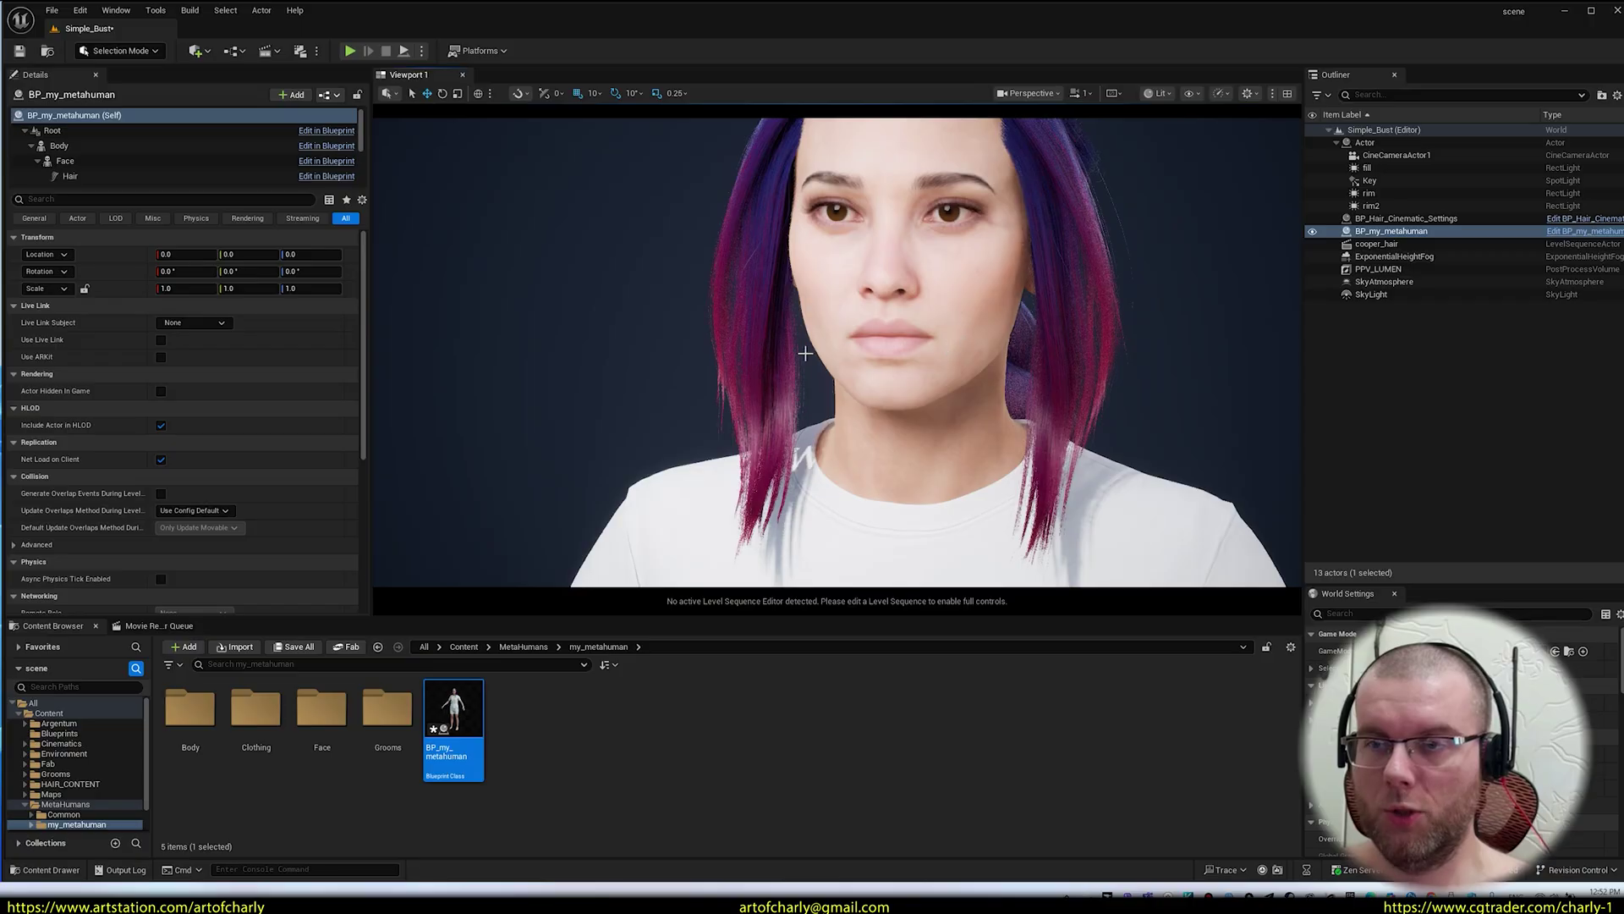
{"action": "left_click_drag", "start_coordinate": [787, 338], "coordinate": [846, 342], "text": "alt"}
{"action": "middle_click_drag", "start_coordinate": [846, 342], "coordinate": [846, 440], "text": "alt"}
{"action": "left_click_drag", "start_coordinate": [846, 440], "coordinate": [862, 442], "text": "alt"}
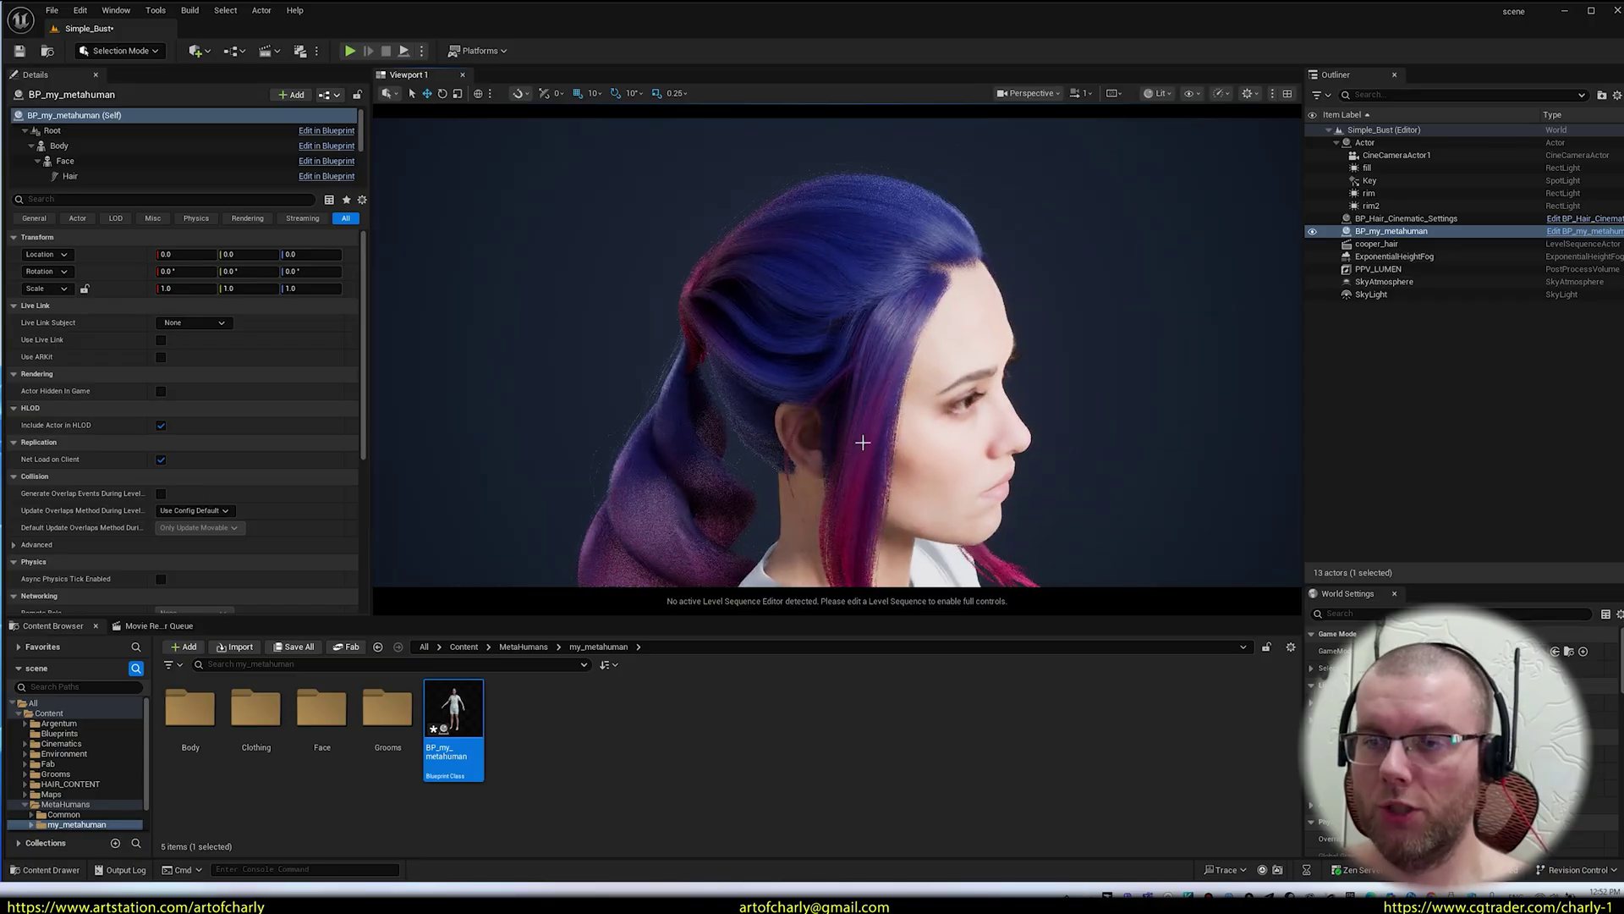
{"action": "right_click_drag", "start_coordinate": [898, 391], "coordinate": [920, 440]}
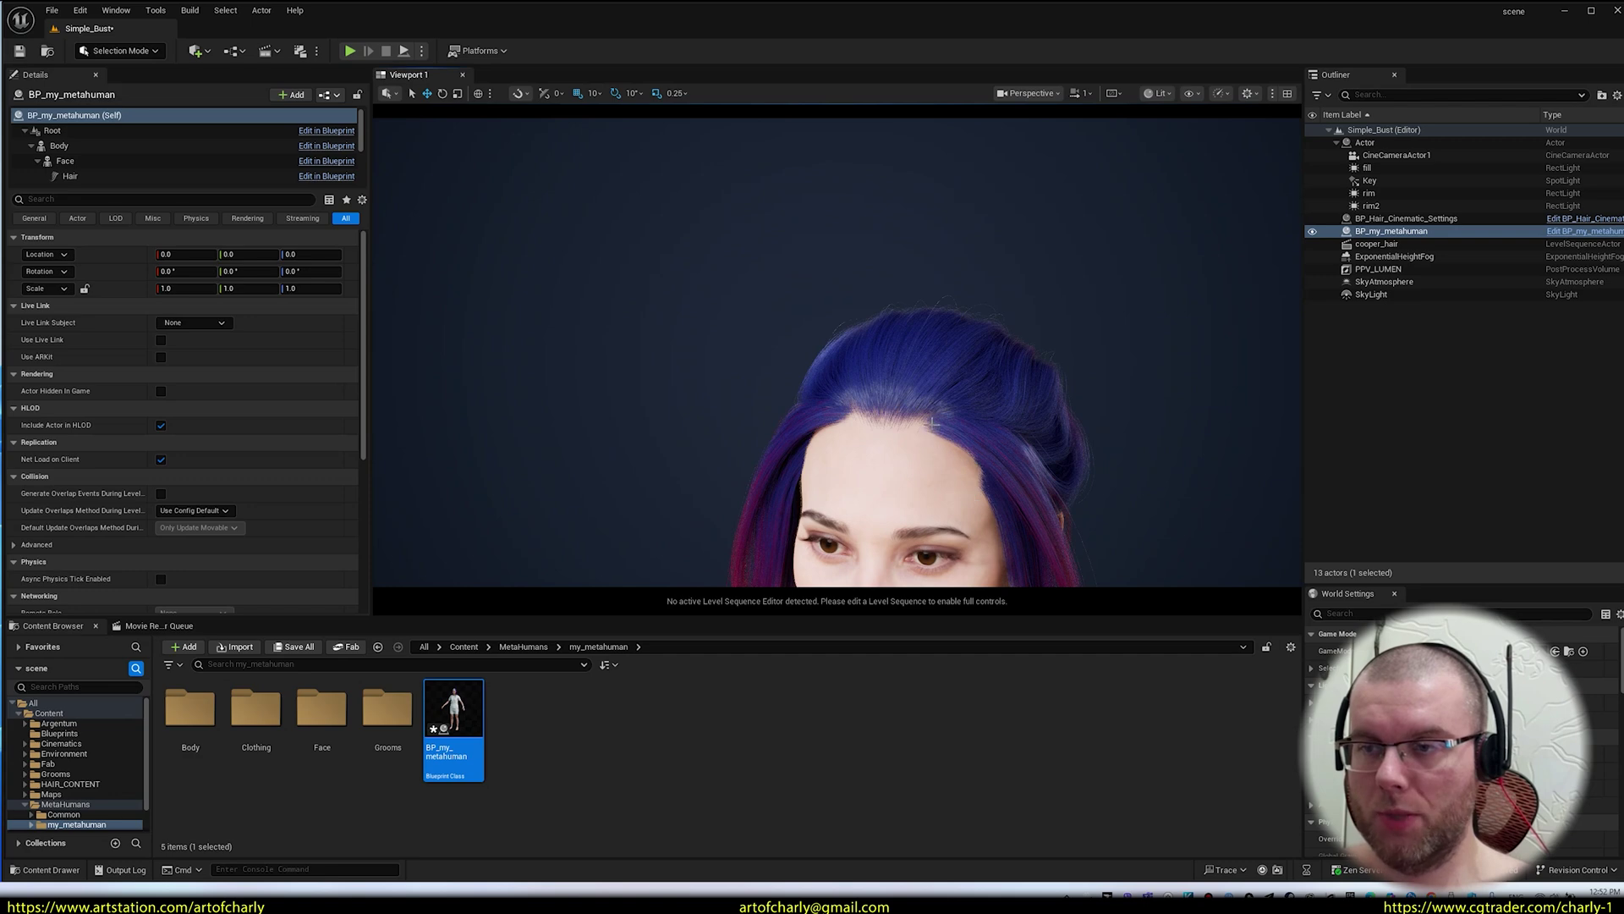
{"action": "left_click_drag", "start_coordinate": [945, 480], "coordinate": [913, 474], "text": "alt"}
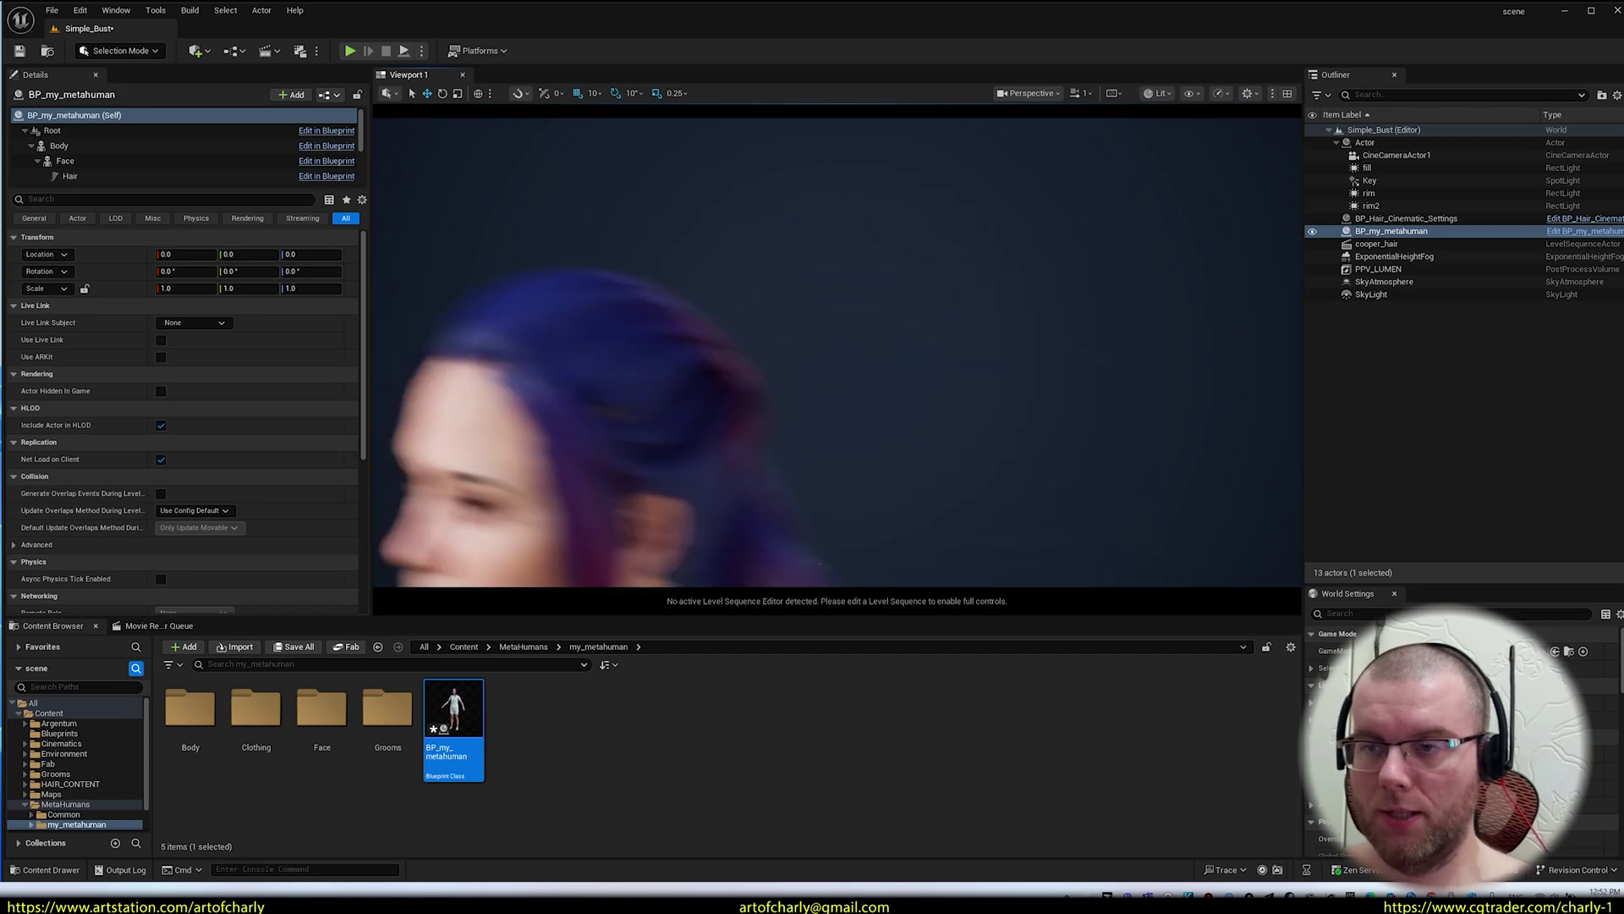
{"action": "middle_click_drag", "start_coordinate": [914, 474], "coordinate": [1099, 473], "text": "alt"}
{"action": "right_click_drag", "start_coordinate": [838, 355], "coordinate": [922, 356], "text": "alt"}
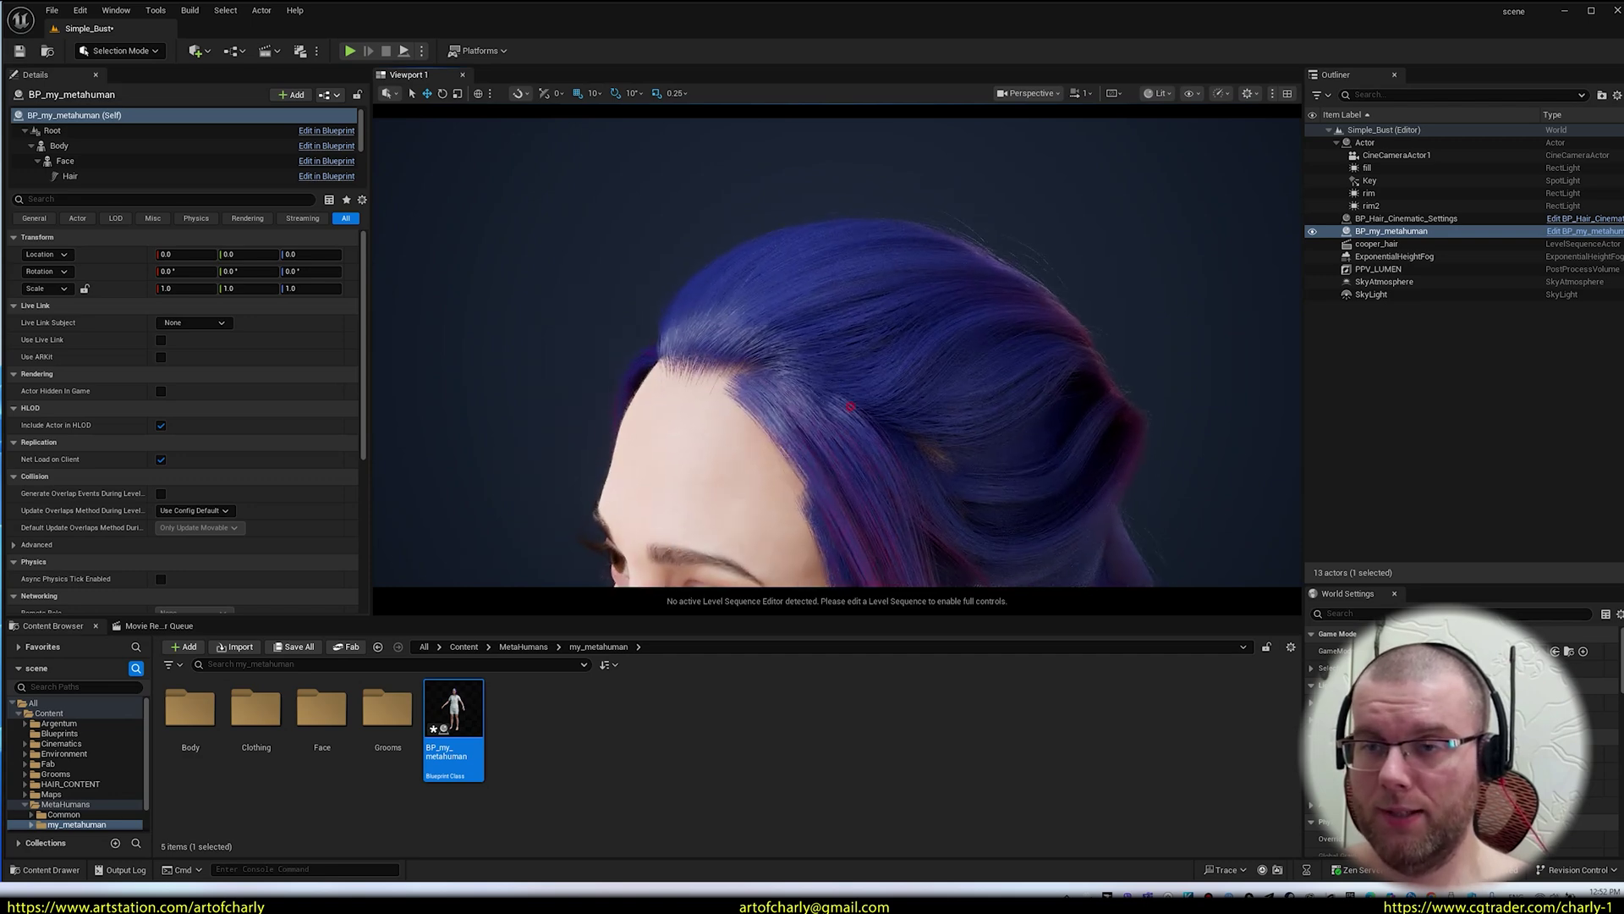
{"action": "left_click_drag", "start_coordinate": [922, 356], "coordinate": [1058, 376], "text": "alt"}
{"action": "left_click_drag", "start_coordinate": [906, 403], "coordinate": [689, 398], "text": "alt"}
{"action": "middle_click_drag", "start_coordinate": [906, 402], "coordinate": [973, 119], "text": "alt"}
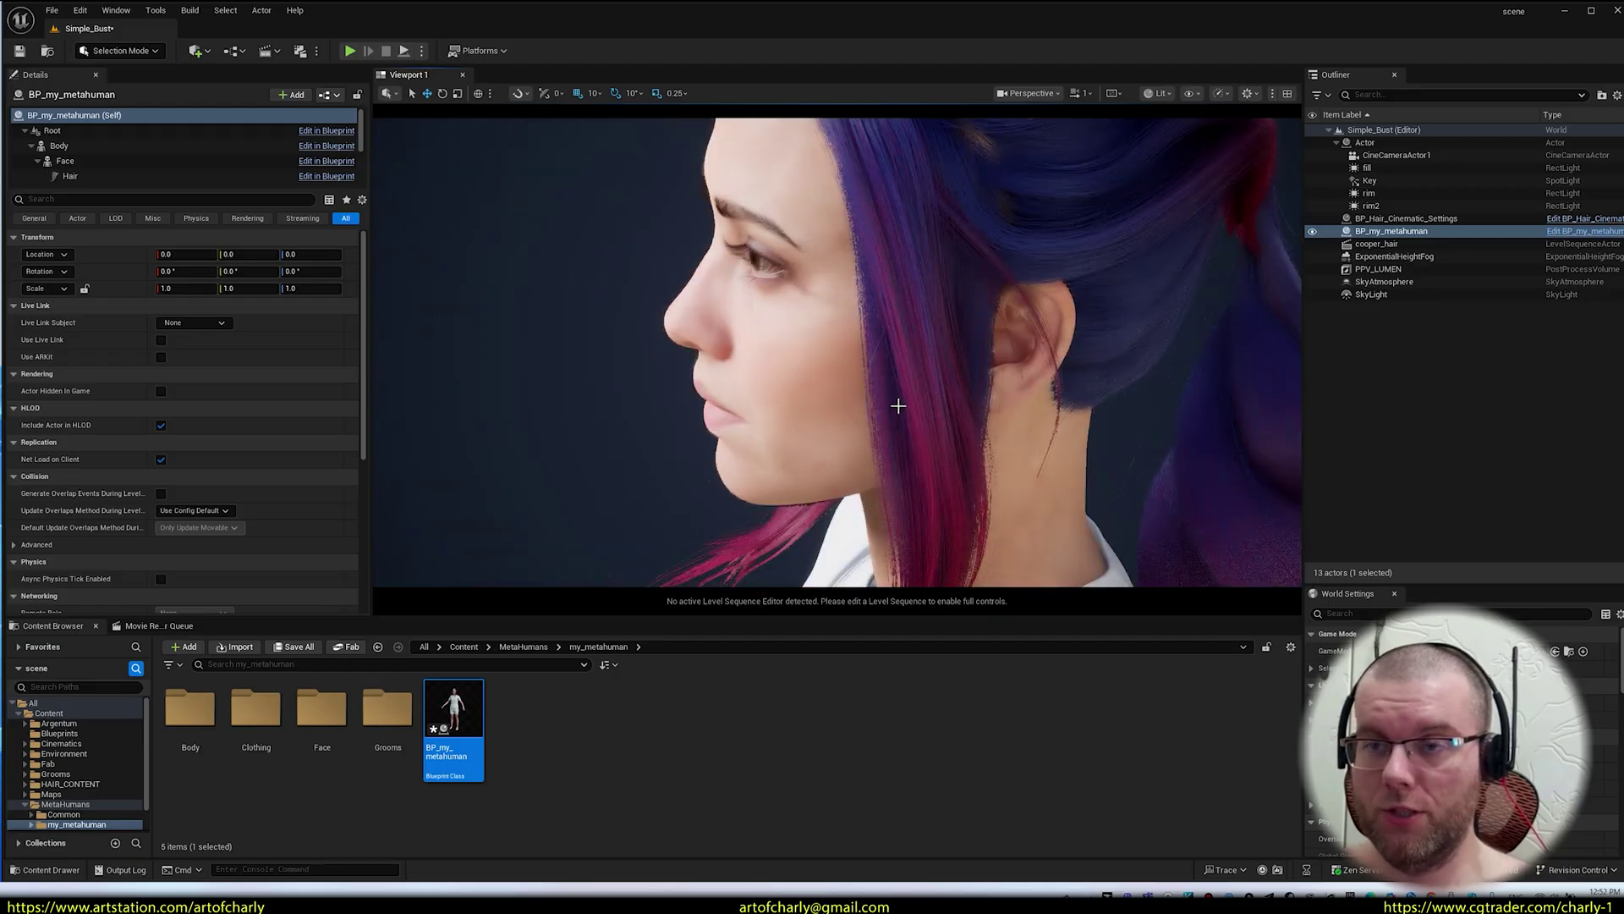
{"action": "right_click_drag", "start_coordinate": [899, 406], "coordinate": [795, 406], "text": "alt"}
{"action": "right_click_drag", "start_coordinate": [962, 389], "coordinate": [1006, 389], "text": "alt"}
{"action": "left_click_drag", "start_coordinate": [898, 406], "coordinate": [830, 335], "text": "alt"}
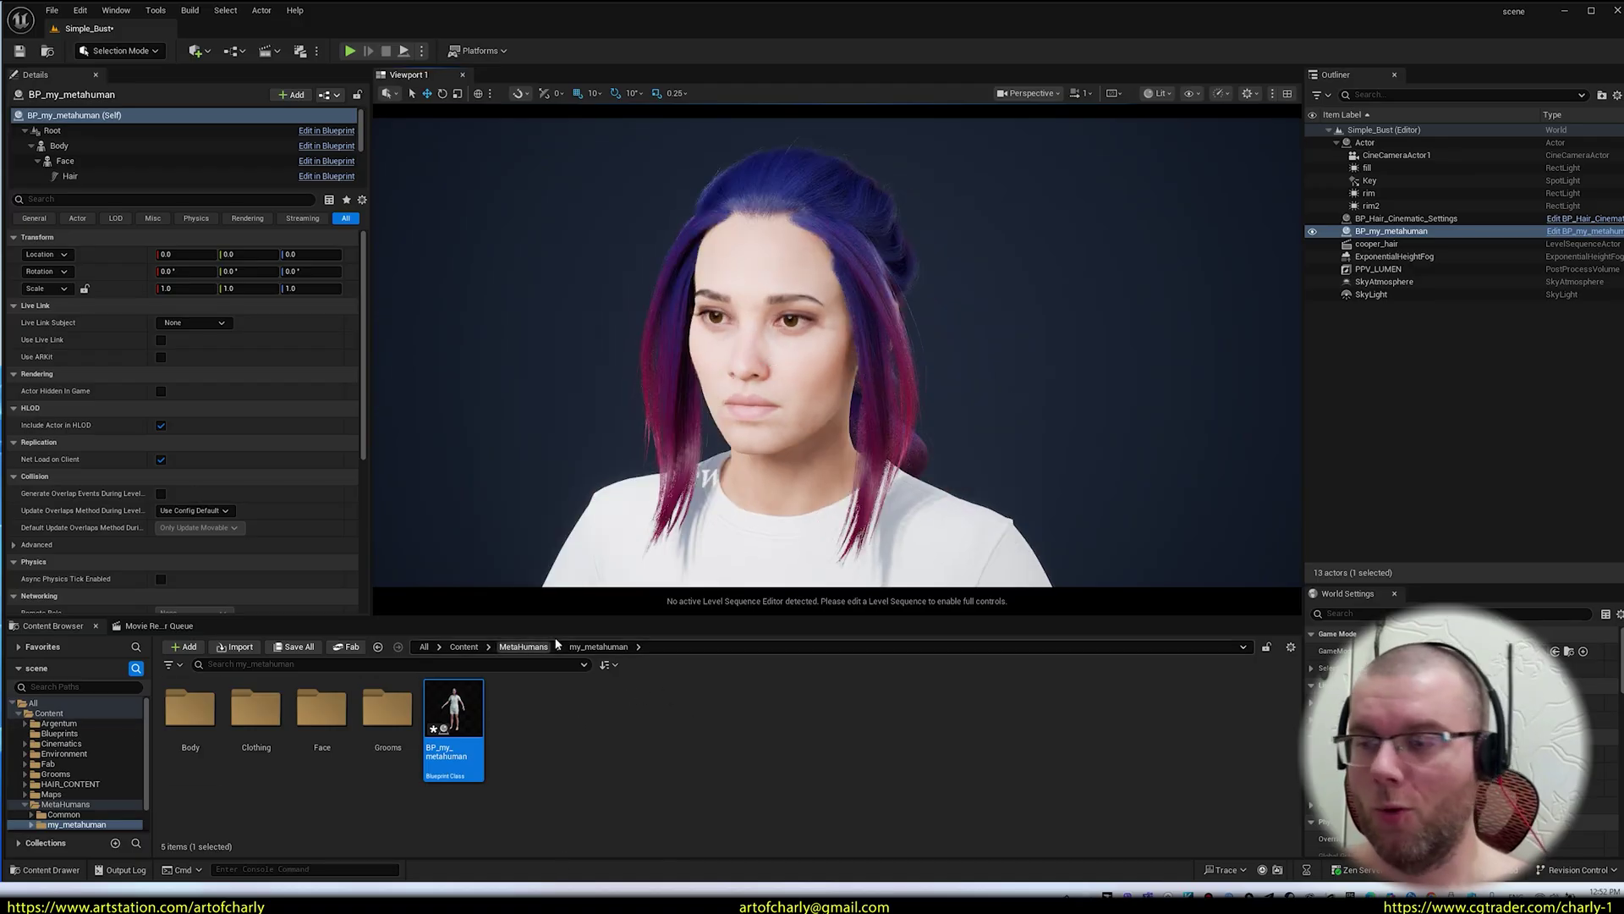
- Delete the BP_my_metahuman actor from the level
{"action": "left_click", "coordinate": [1406, 348]}
{"action": "left_click", "coordinate": [1391, 231]}
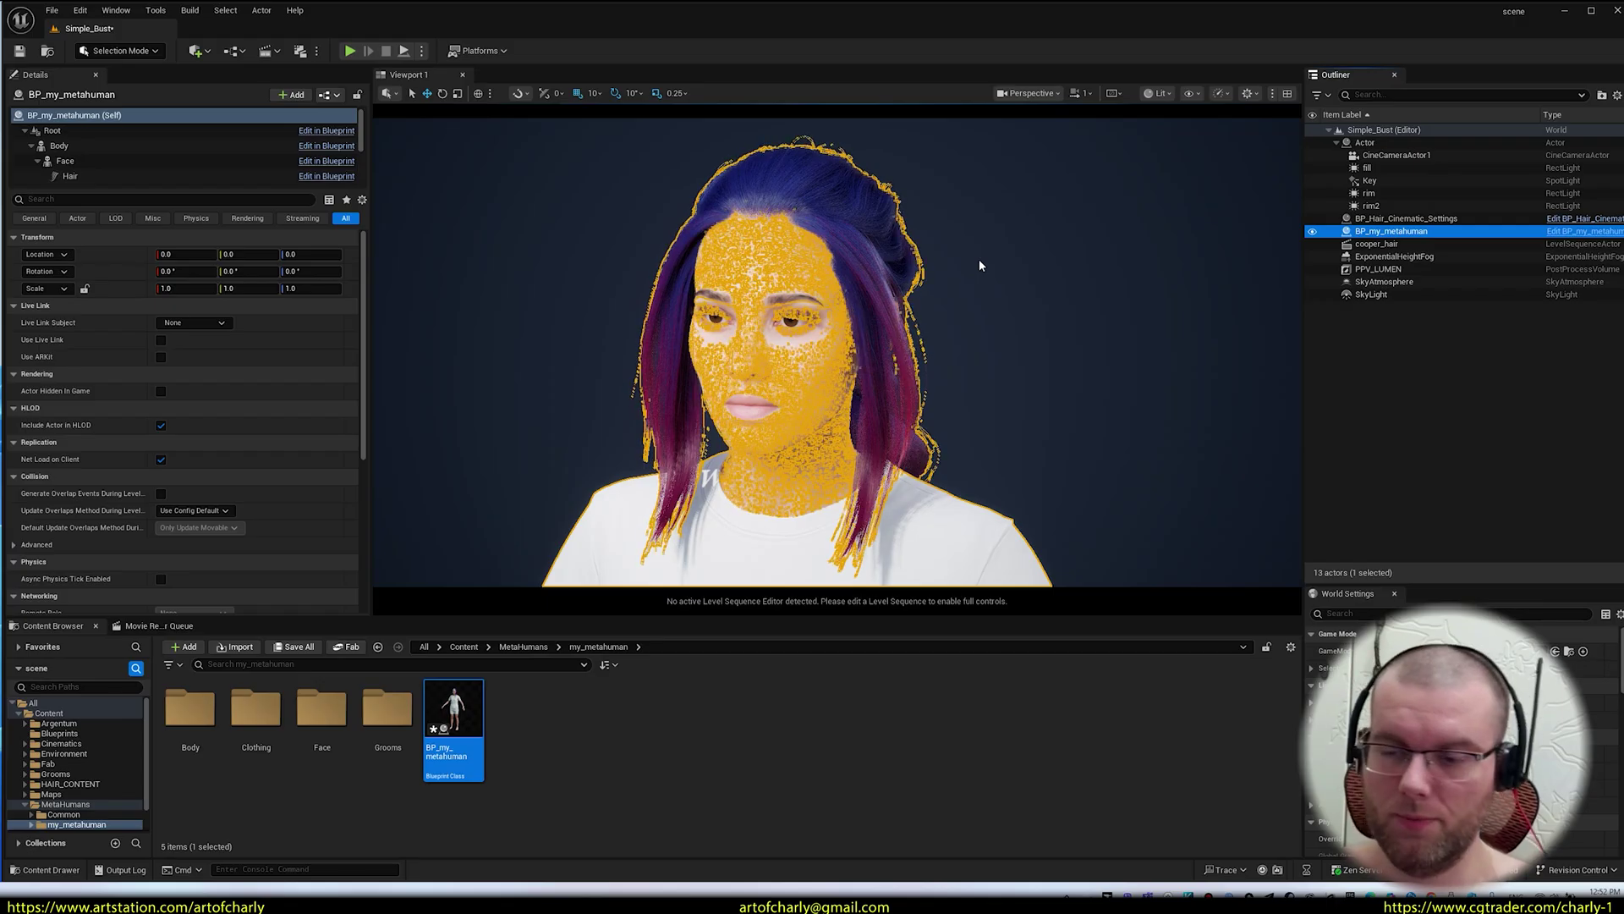
{"action": "key", "text": "Delete"}
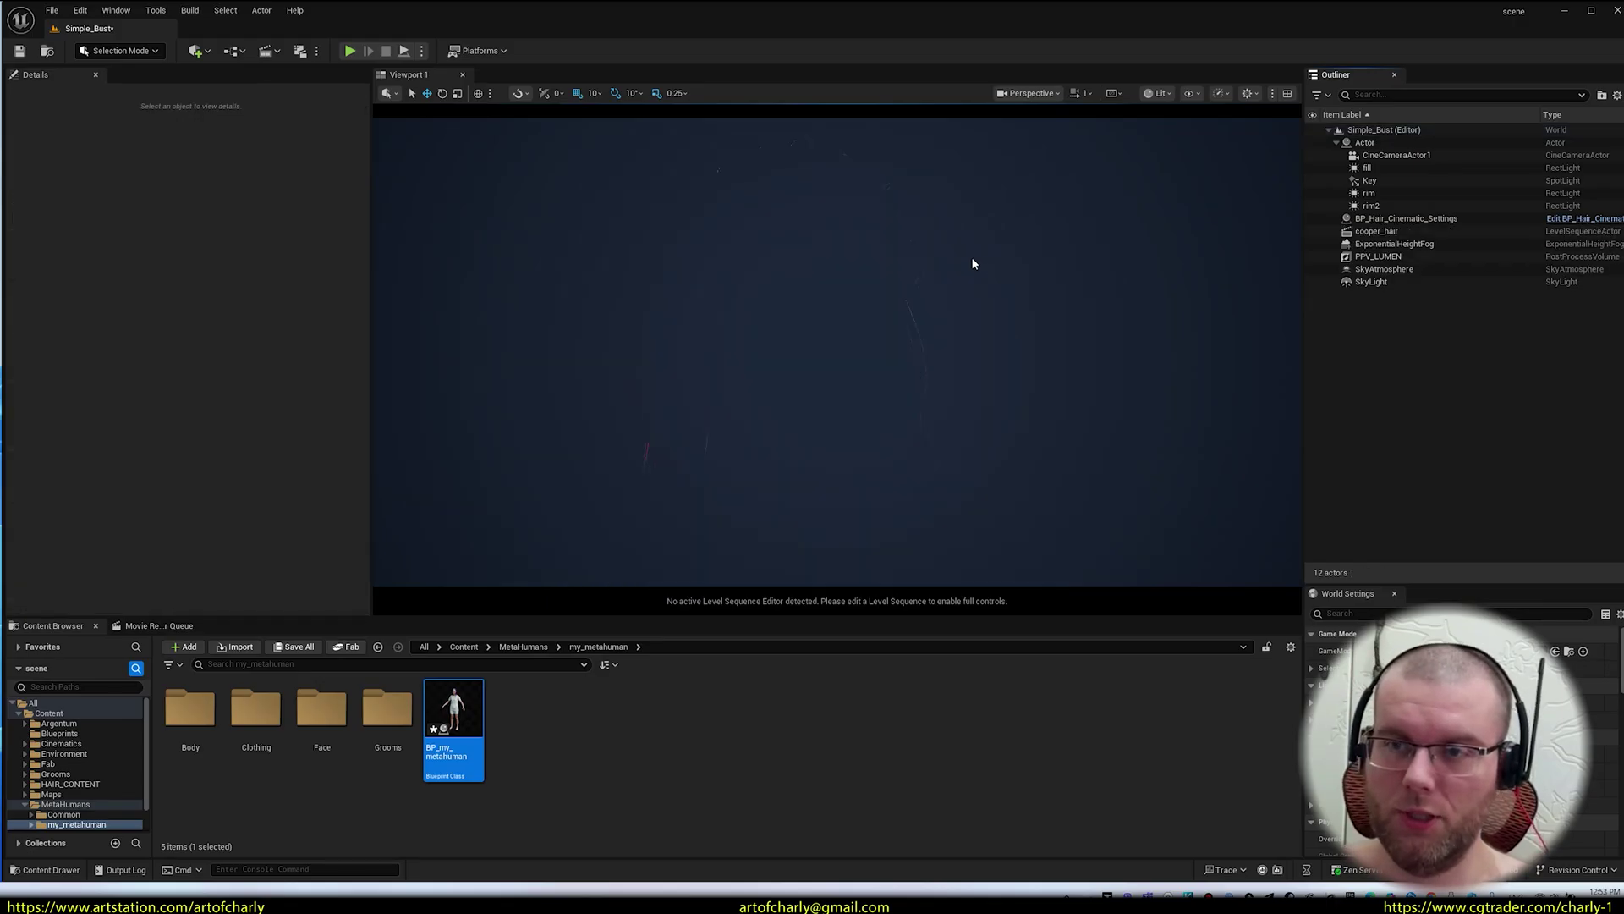
- Open the my_metahuman character asset from the HAIR_CONTENT folder
{"action": "left_click", "coordinate": [101, 783]}
{"action": "left_click_drag", "start_coordinate": [322, 715], "coordinate": [828, 411]}
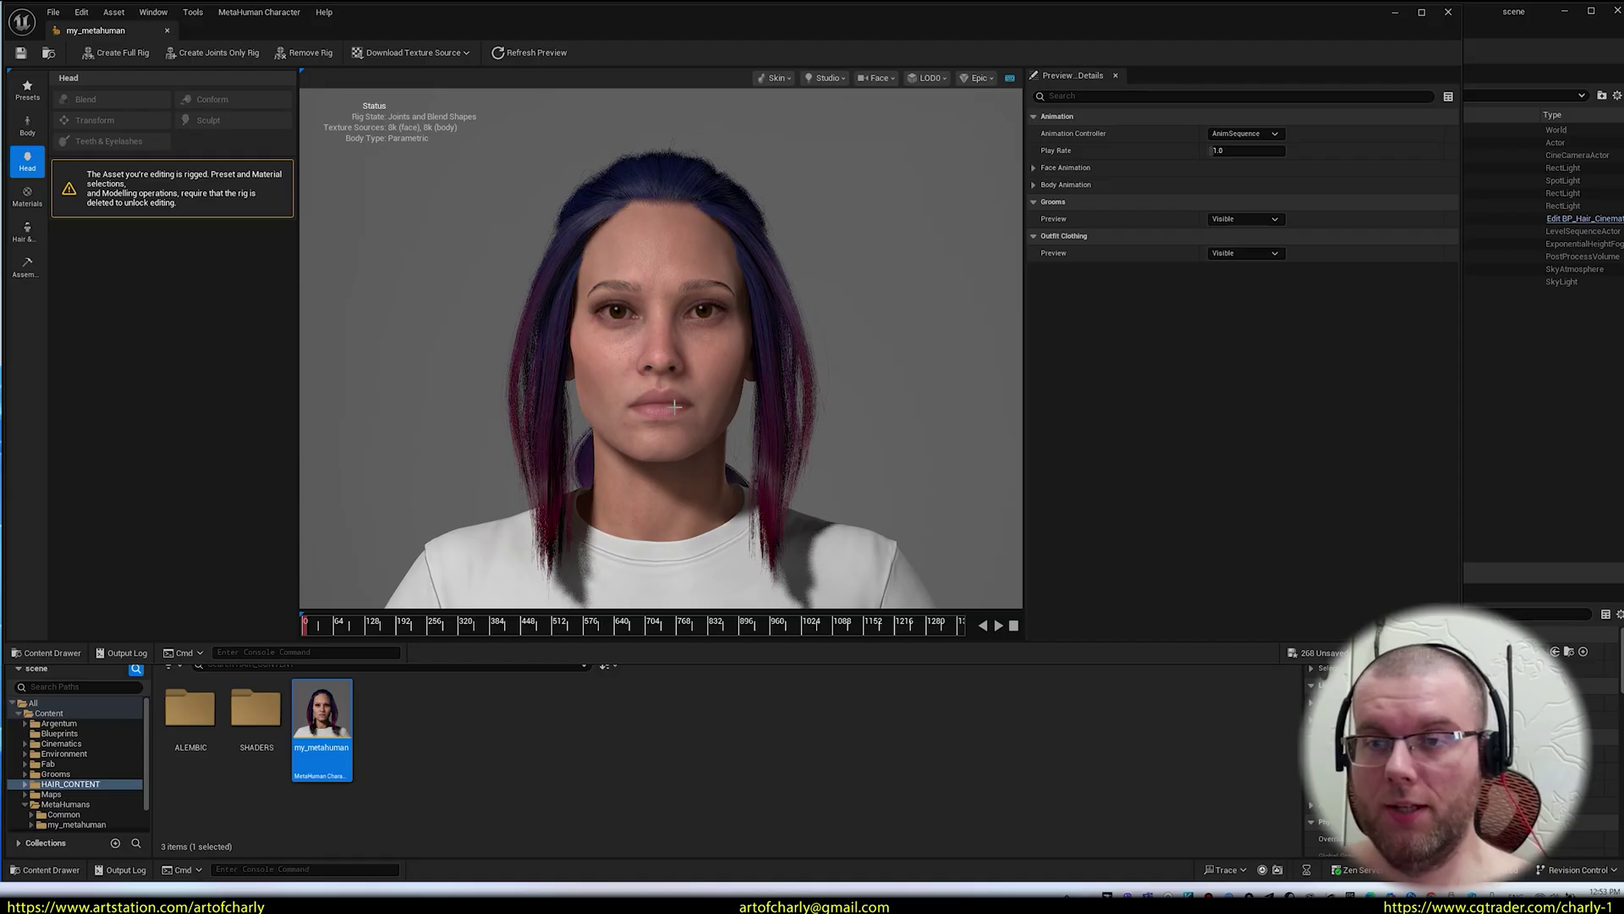
- Examine the groom on the character preview, from the front and back of the head down to the ponytail's tip
{"action": "left_click_drag", "start_coordinate": [733, 406], "coordinate": [732, 324]}
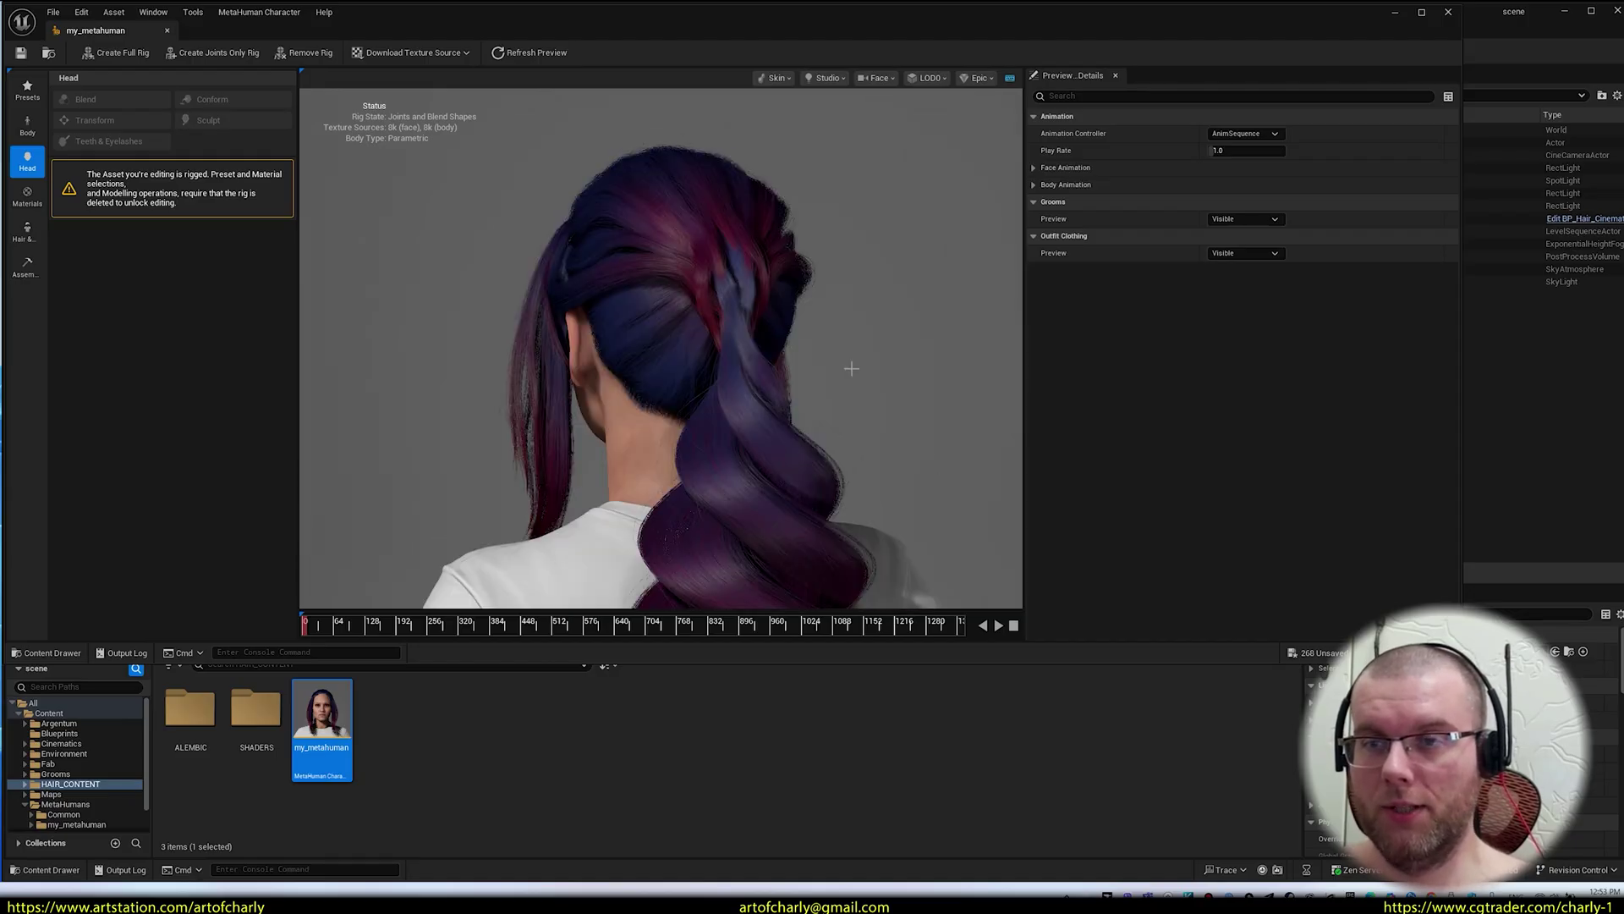
{"action": "middle_click_drag", "start_coordinate": [744, 508], "coordinate": [770, 355]}
{"action": "left_click_drag", "start_coordinate": [854, 401], "coordinate": [716, 379]}
{"action": "scroll", "coordinate": [716, 378], "scroll_direction": "up", "scroll_amount": 5}
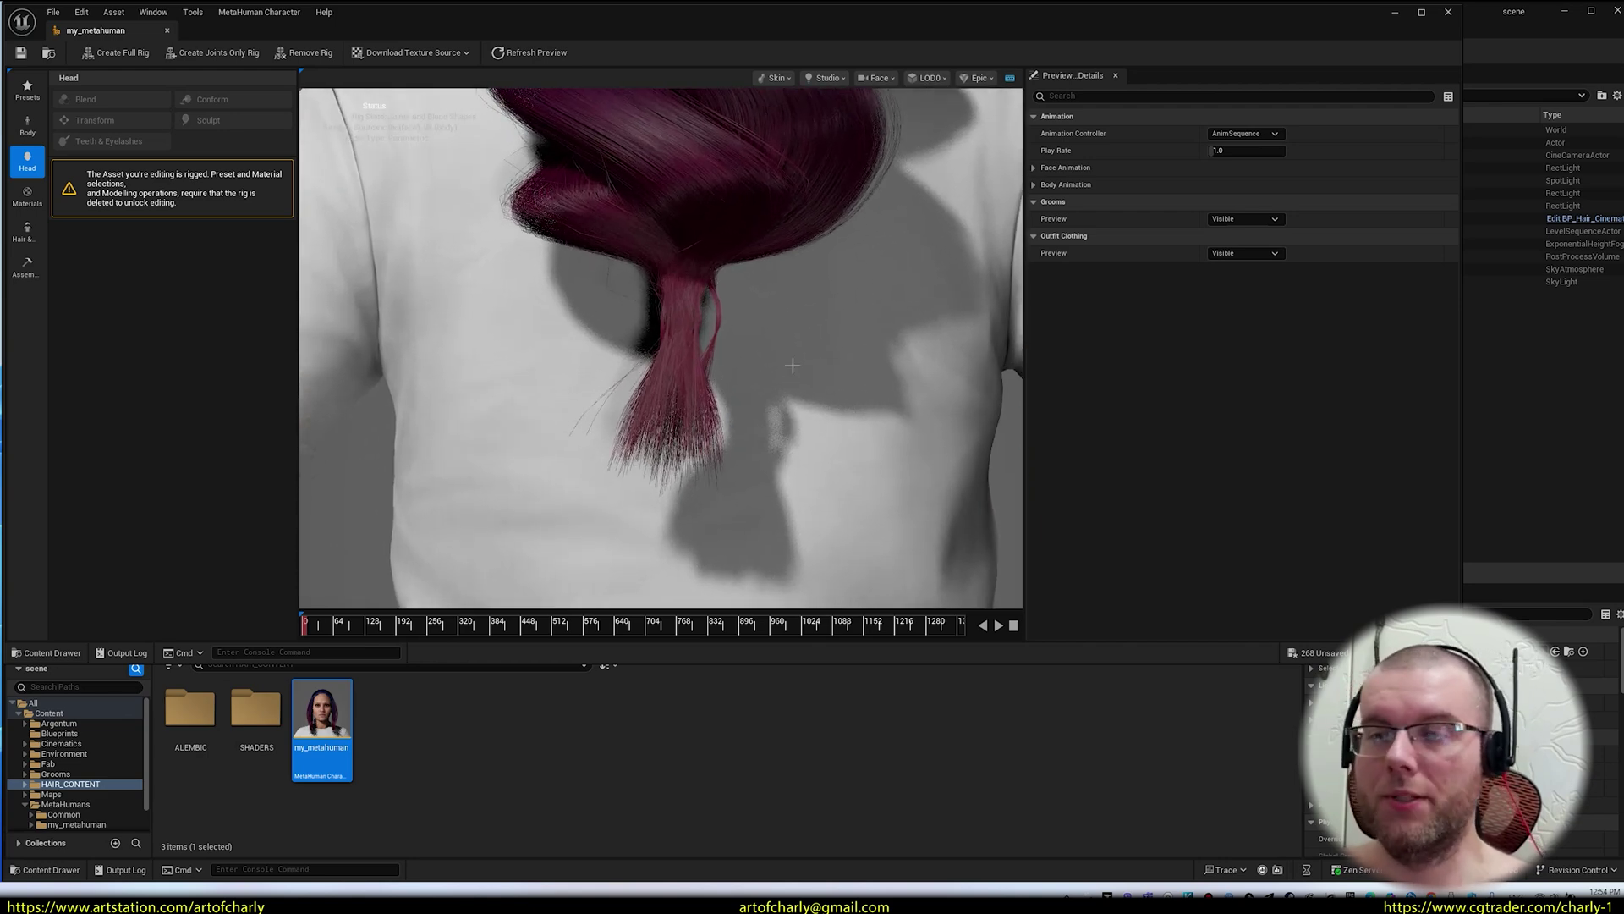
{"action": "scroll", "coordinate": [752, 340], "scroll_direction": "up", "scroll_amount": 2}
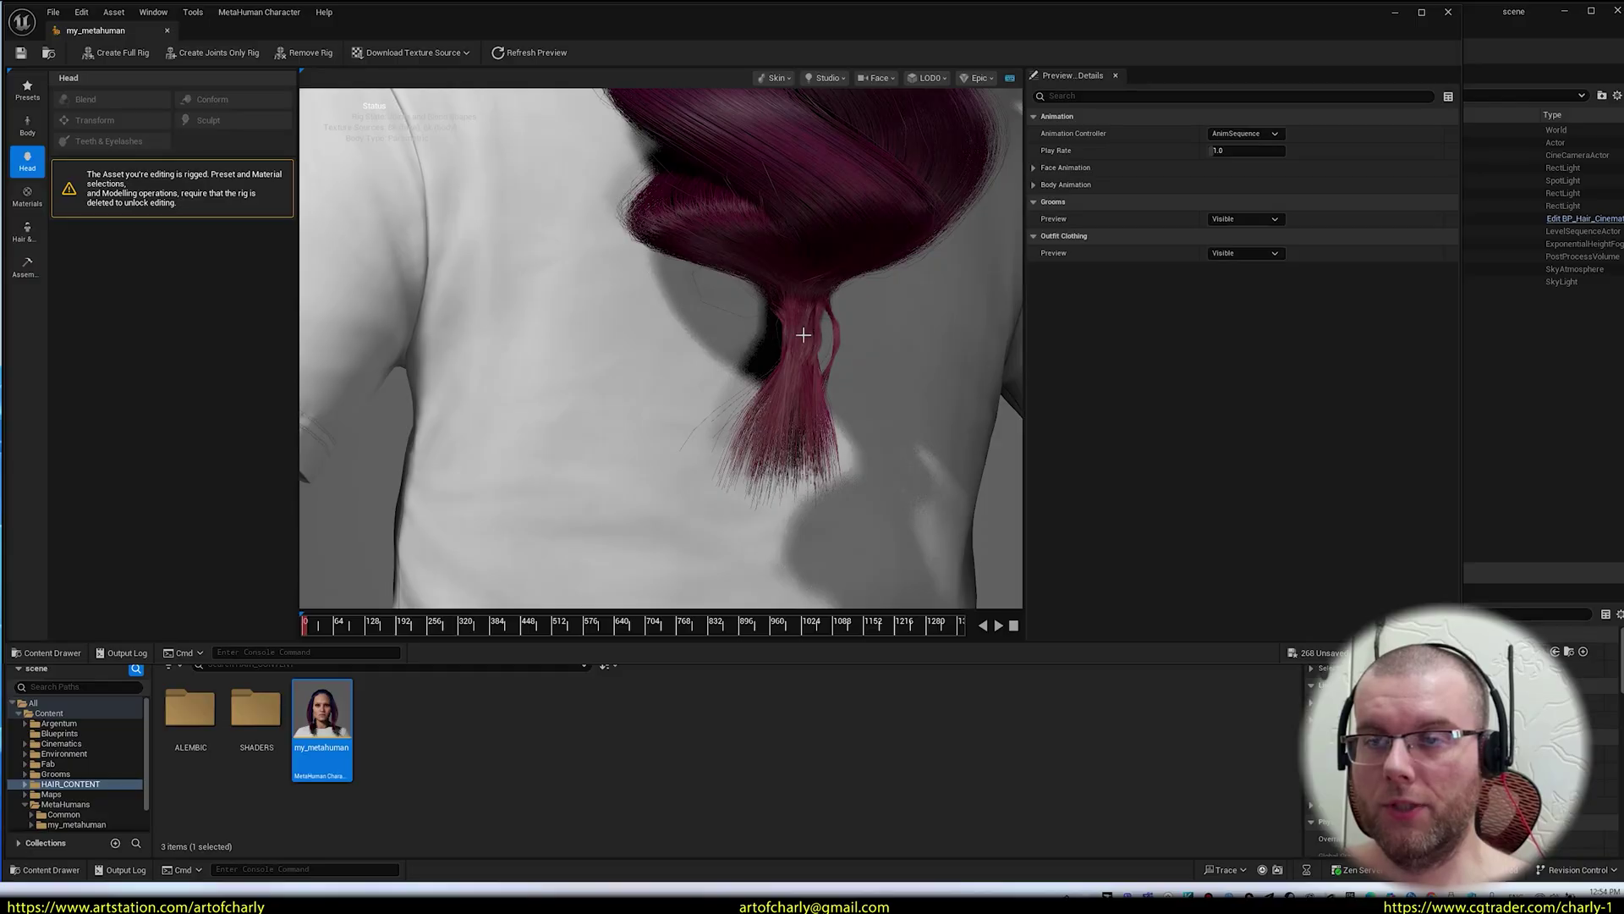
{"action": "scroll", "coordinate": [801, 334], "scroll_direction": "up", "scroll_amount": 2}
{"action": "scroll", "coordinate": [758, 338], "scroll_direction": "down", "scroll_amount": 5}
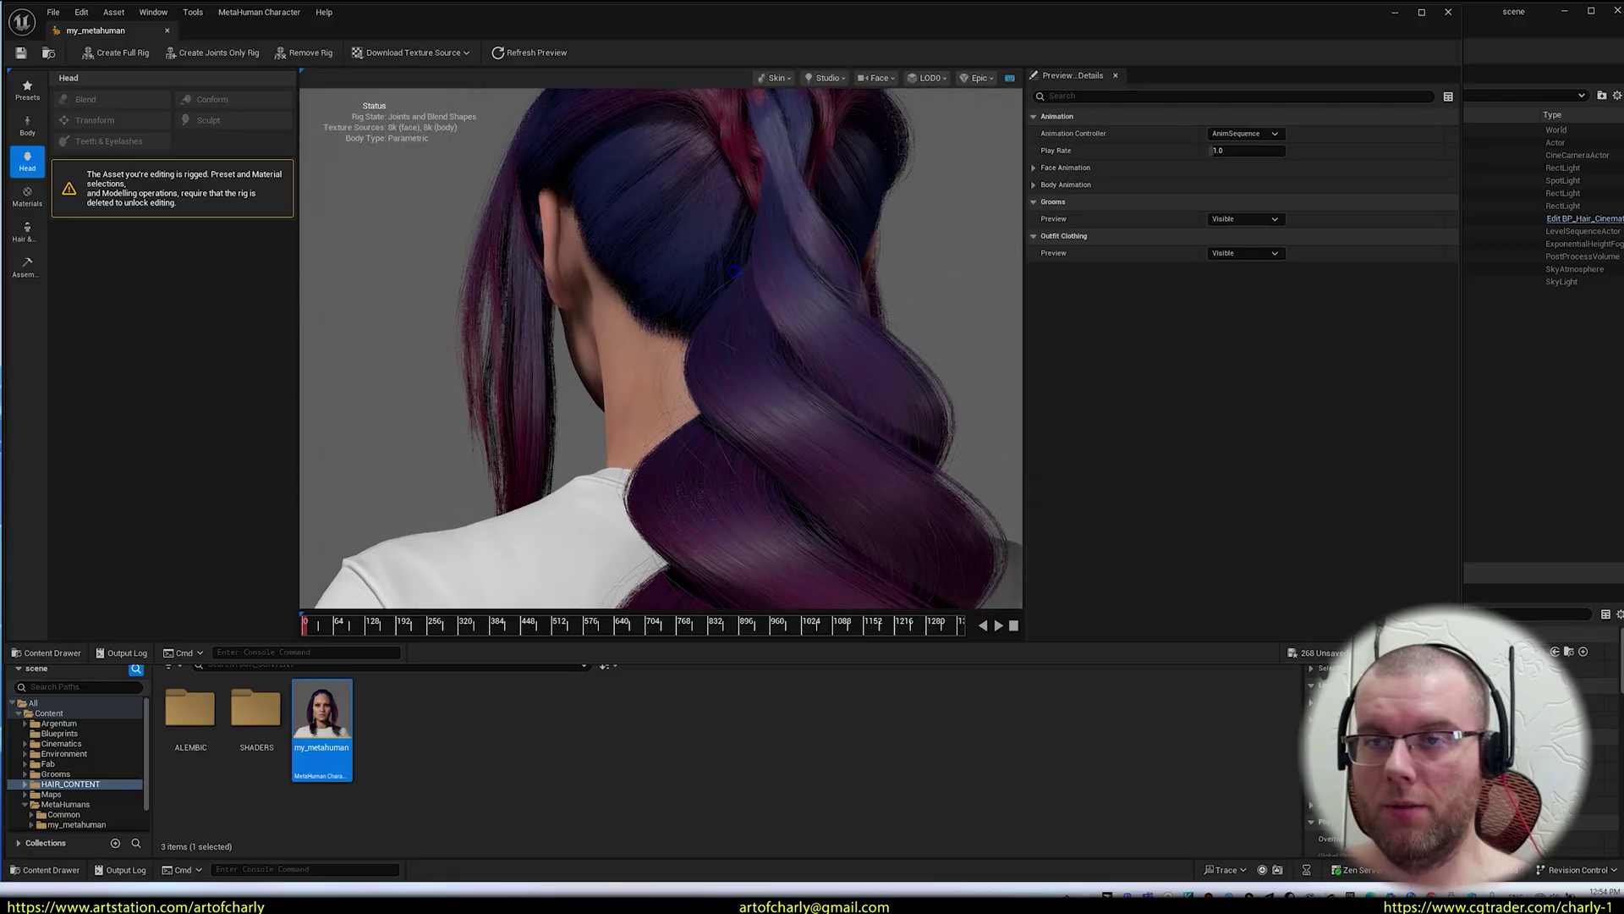
{"action": "left_click_drag", "start_coordinate": [629, 296], "coordinate": [731, 293]}
{"action": "left_click_drag", "start_coordinate": [686, 364], "coordinate": [558, 364]}
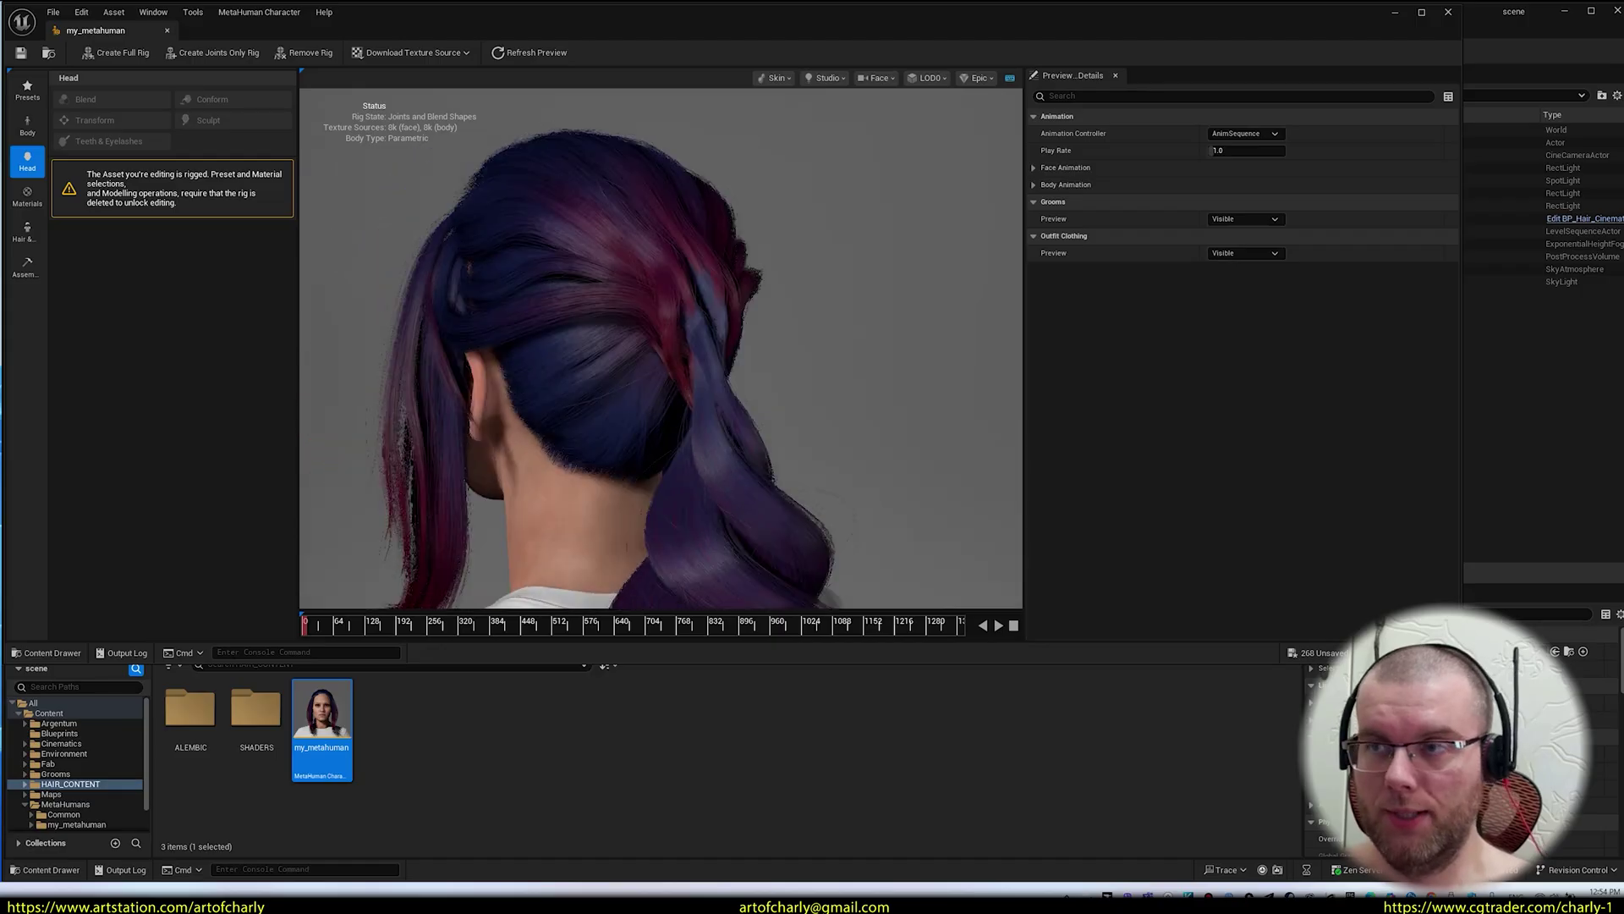
{"action": "left_click_drag", "start_coordinate": [669, 348], "coordinate": [317, 360]}
{"action": "left_click_drag", "start_coordinate": [736, 372], "coordinate": [634, 428]}
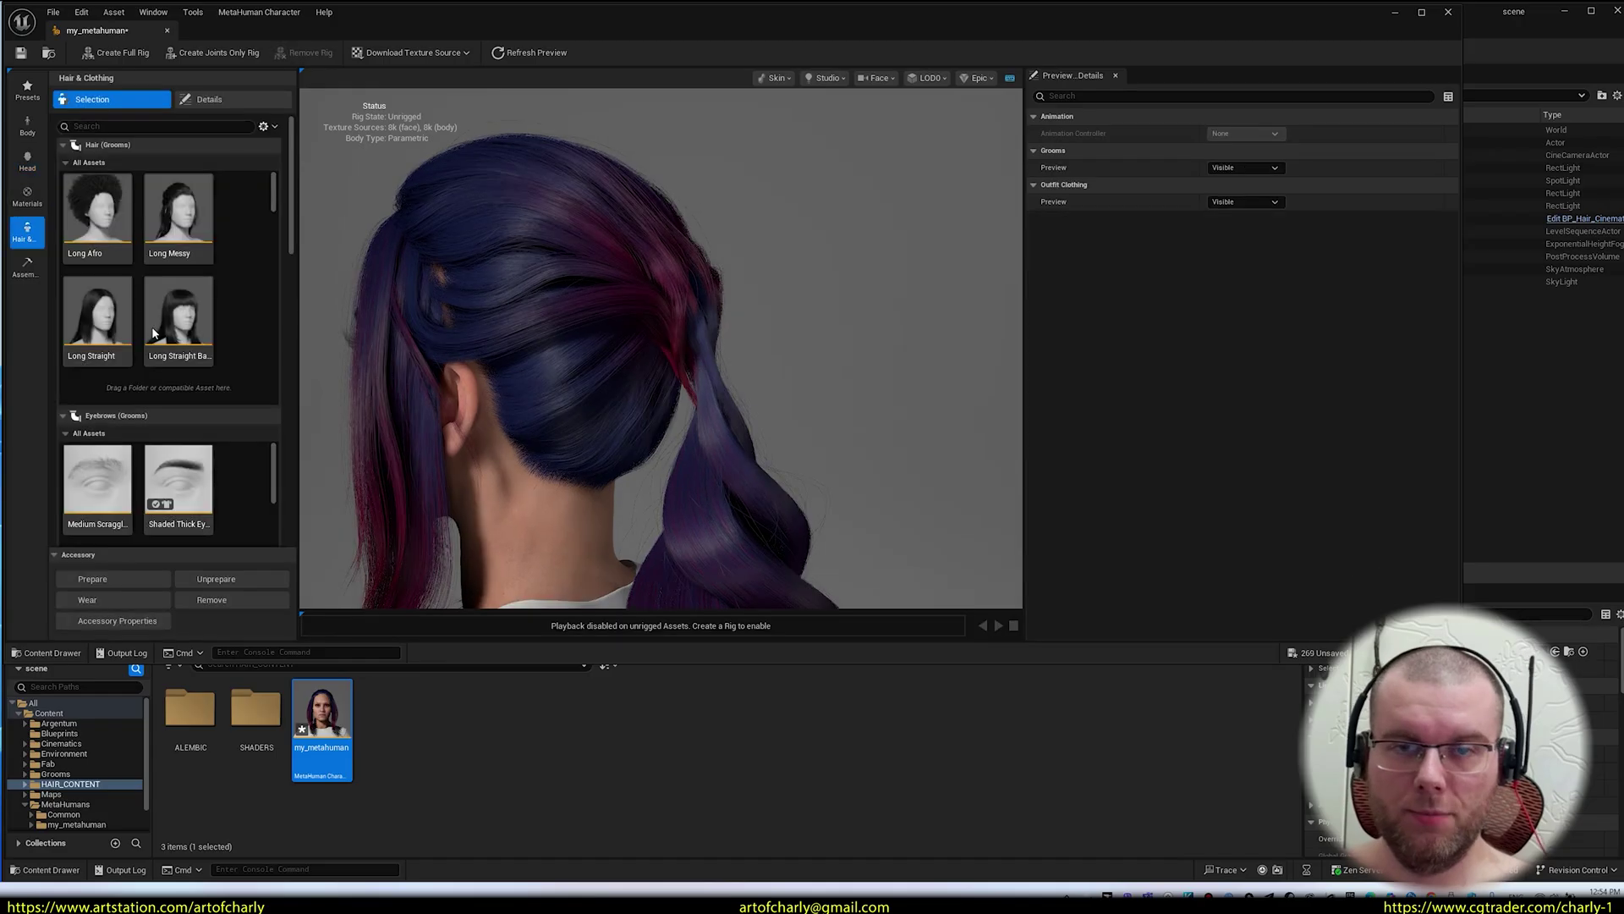
- Set up head blending with the Aera, Ada and Asha presets in the three blend slots
{"action": "left_click", "coordinate": [27, 161]}
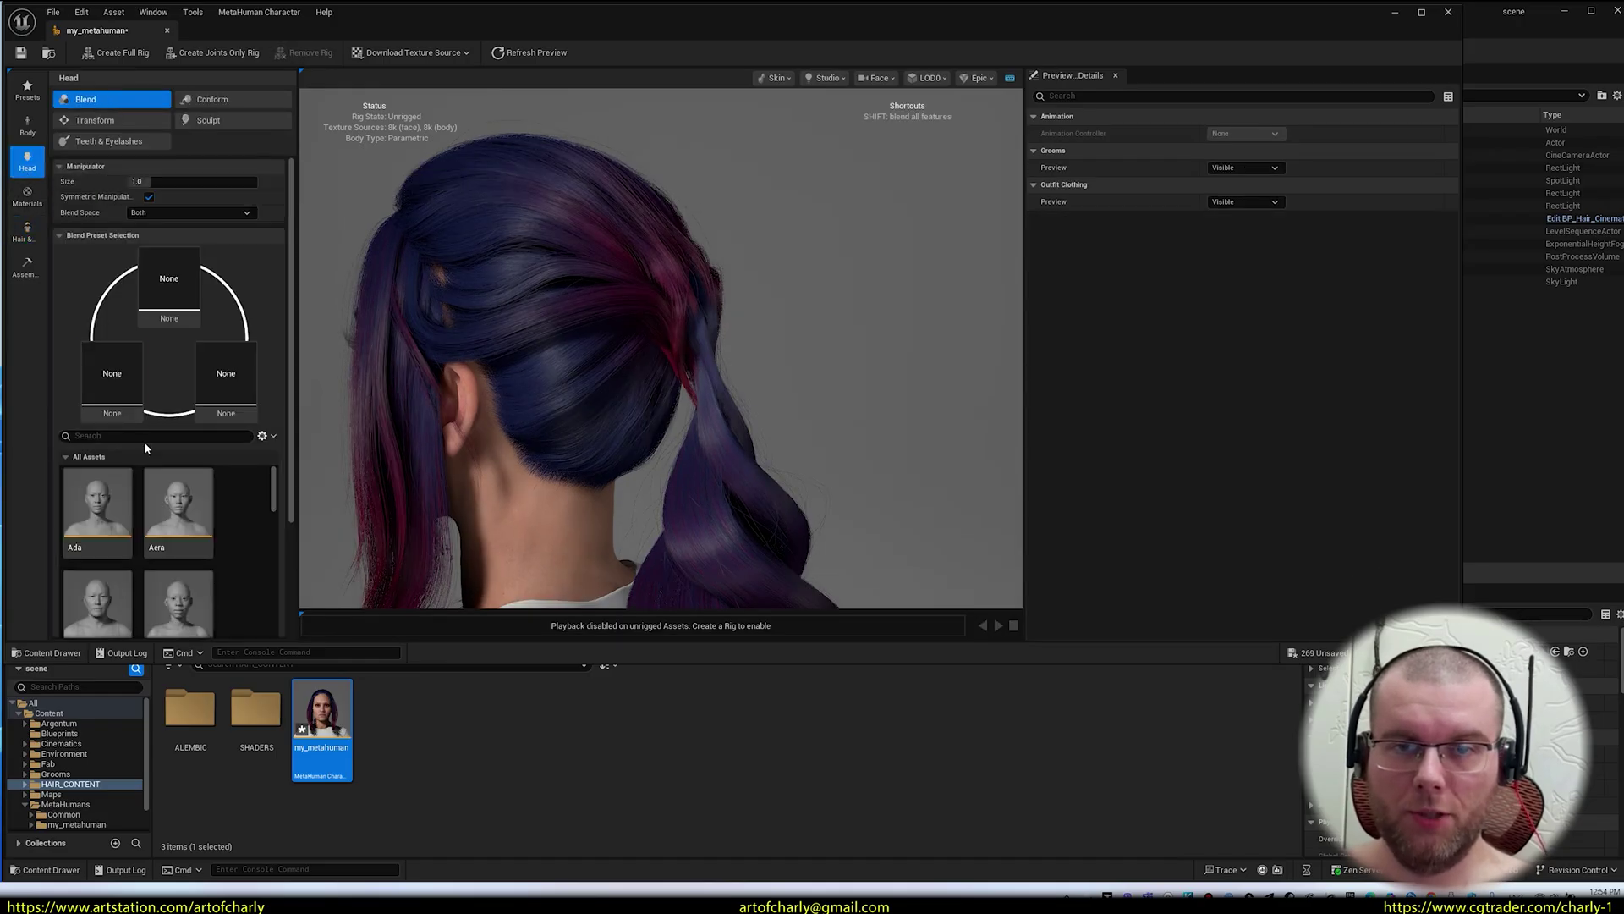
{"action": "left_click", "coordinate": [190, 495]}
{"action": "left_click_drag", "start_coordinate": [102, 513], "coordinate": [113, 376]}
{"action": "left_click_drag", "start_coordinate": [178, 602], "coordinate": [243, 377]}
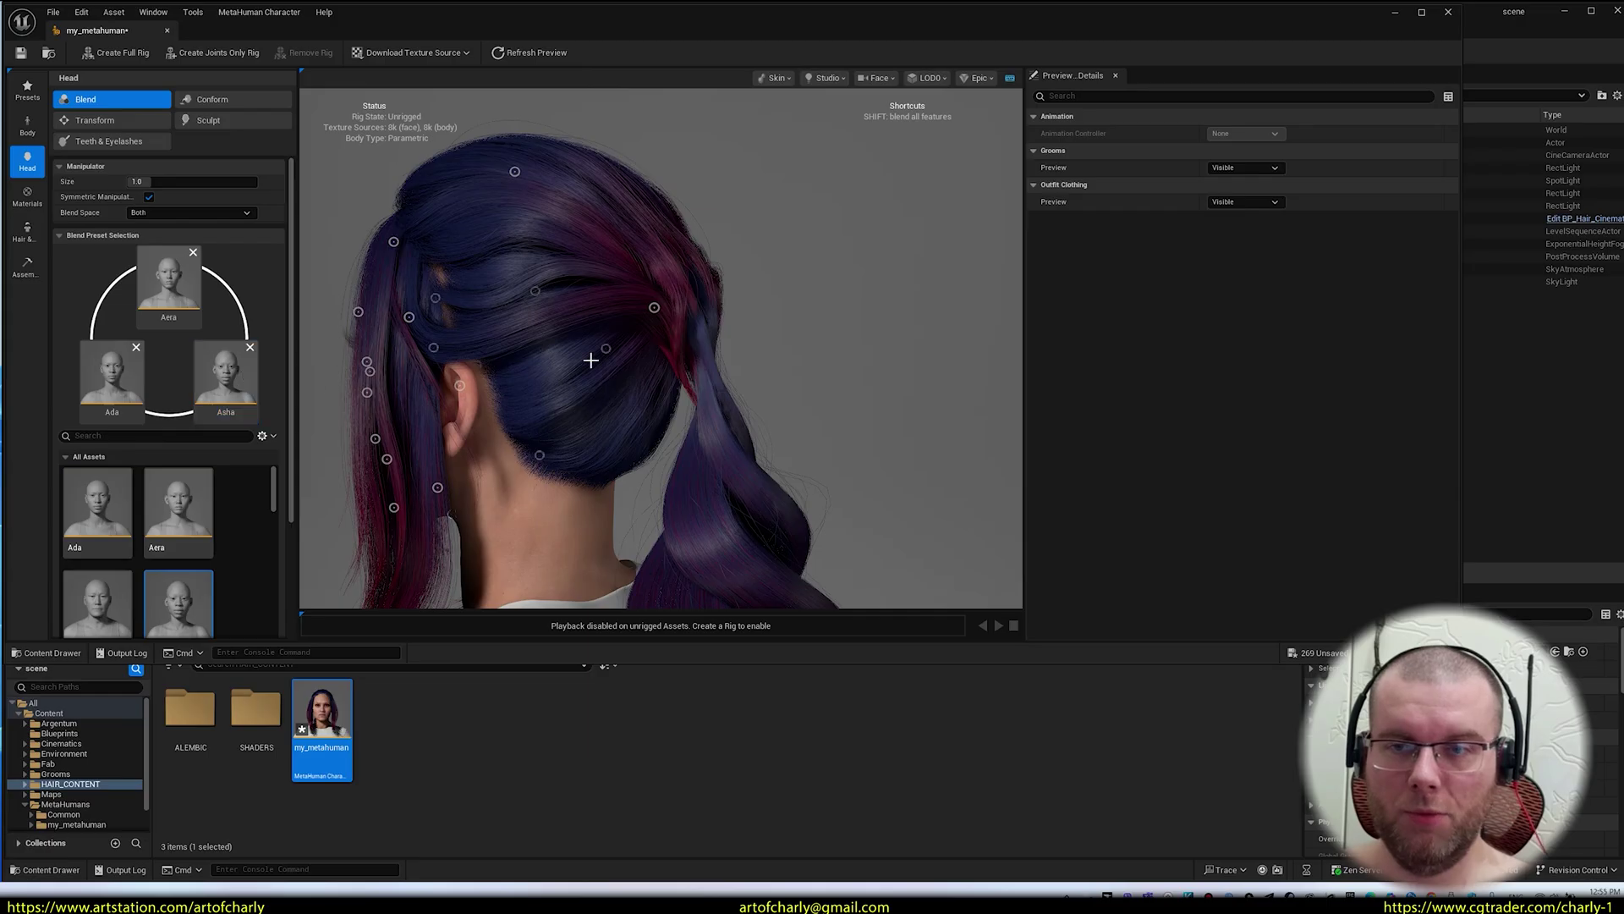
- Reshape the back of the head under the hair with the blend manipulator near the ponytail's base
{"action": "left_click_drag", "start_coordinate": [771, 289], "coordinate": [666, 329], "text": "alt"}
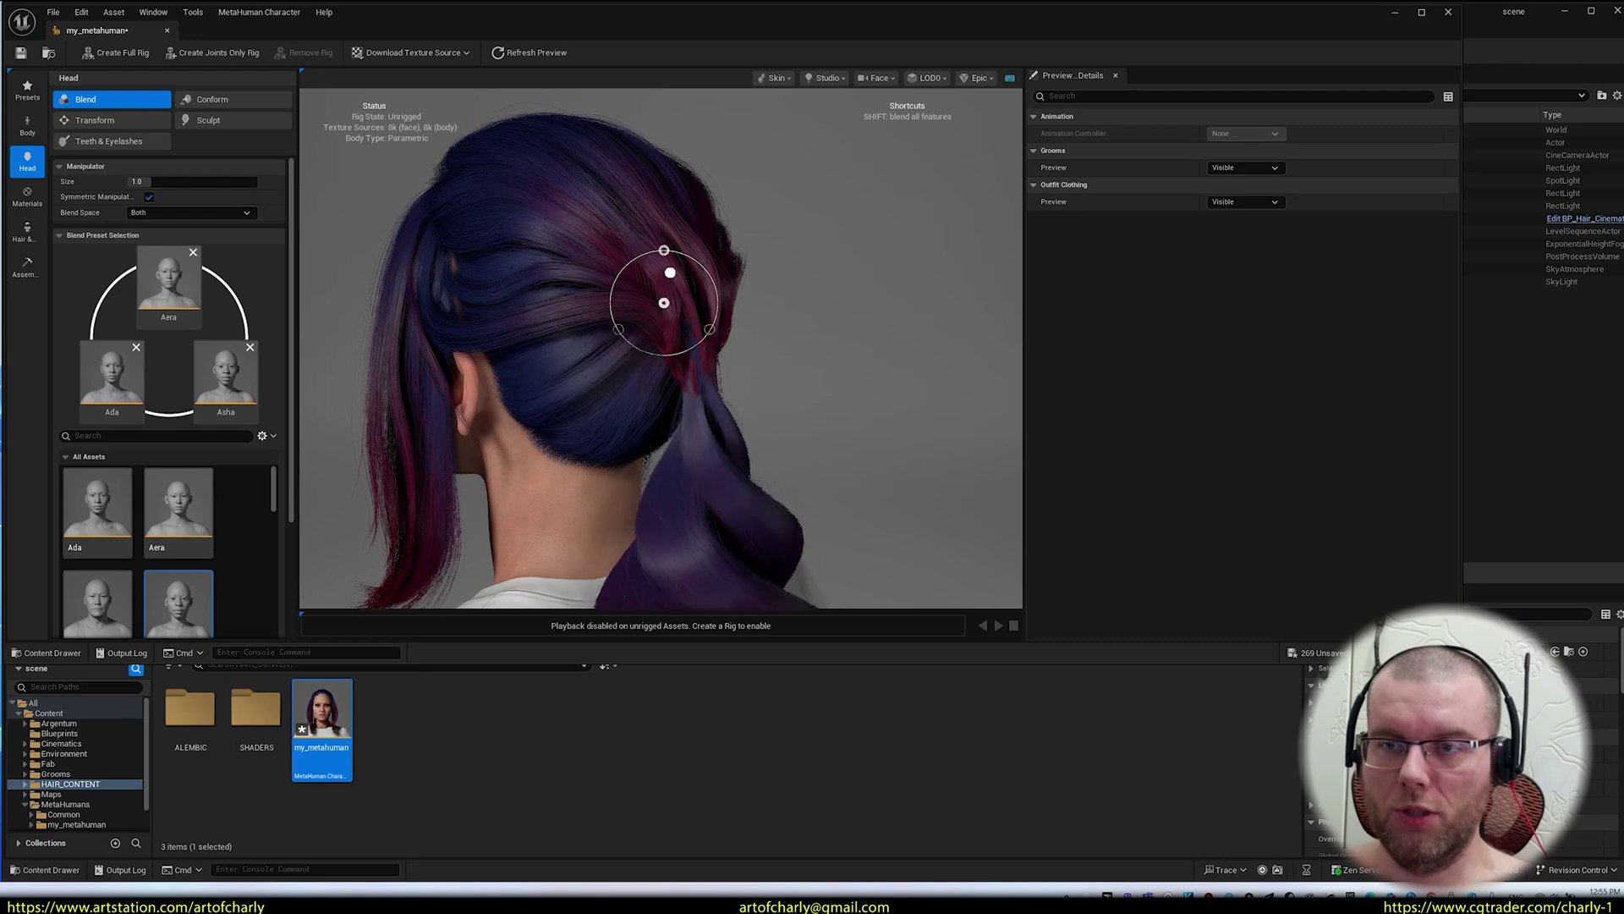
{"action": "left_click_drag", "start_coordinate": [649, 353], "coordinate": [646, 299]}
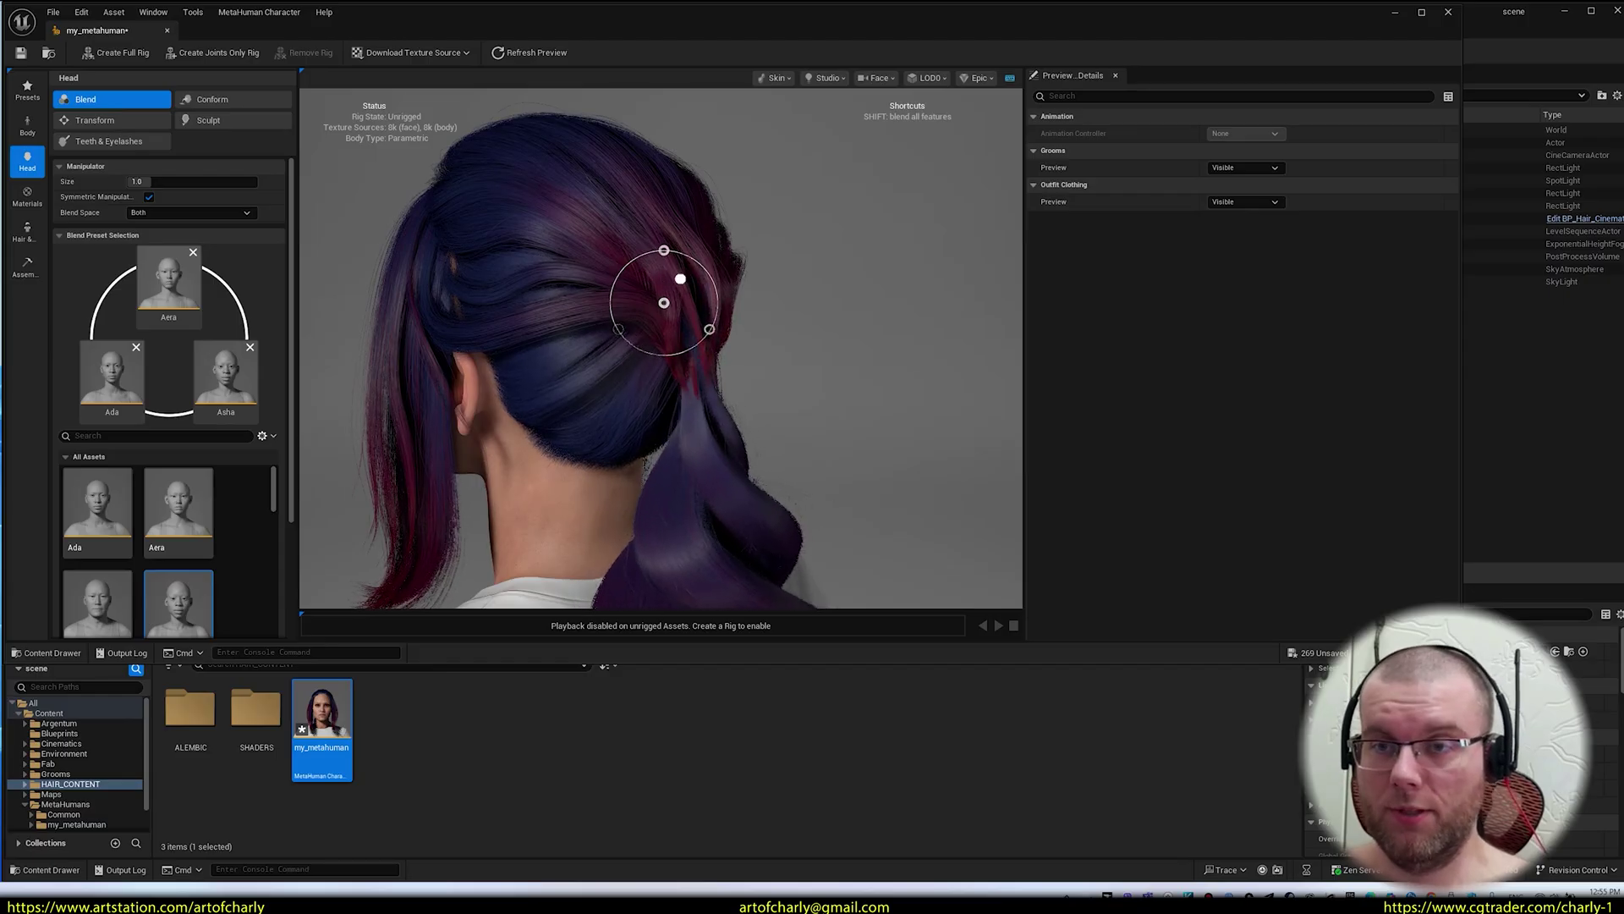
{"action": "left_click_drag", "start_coordinate": [651, 312], "coordinate": [747, 298]}
{"action": "left_click", "coordinate": [658, 308]}
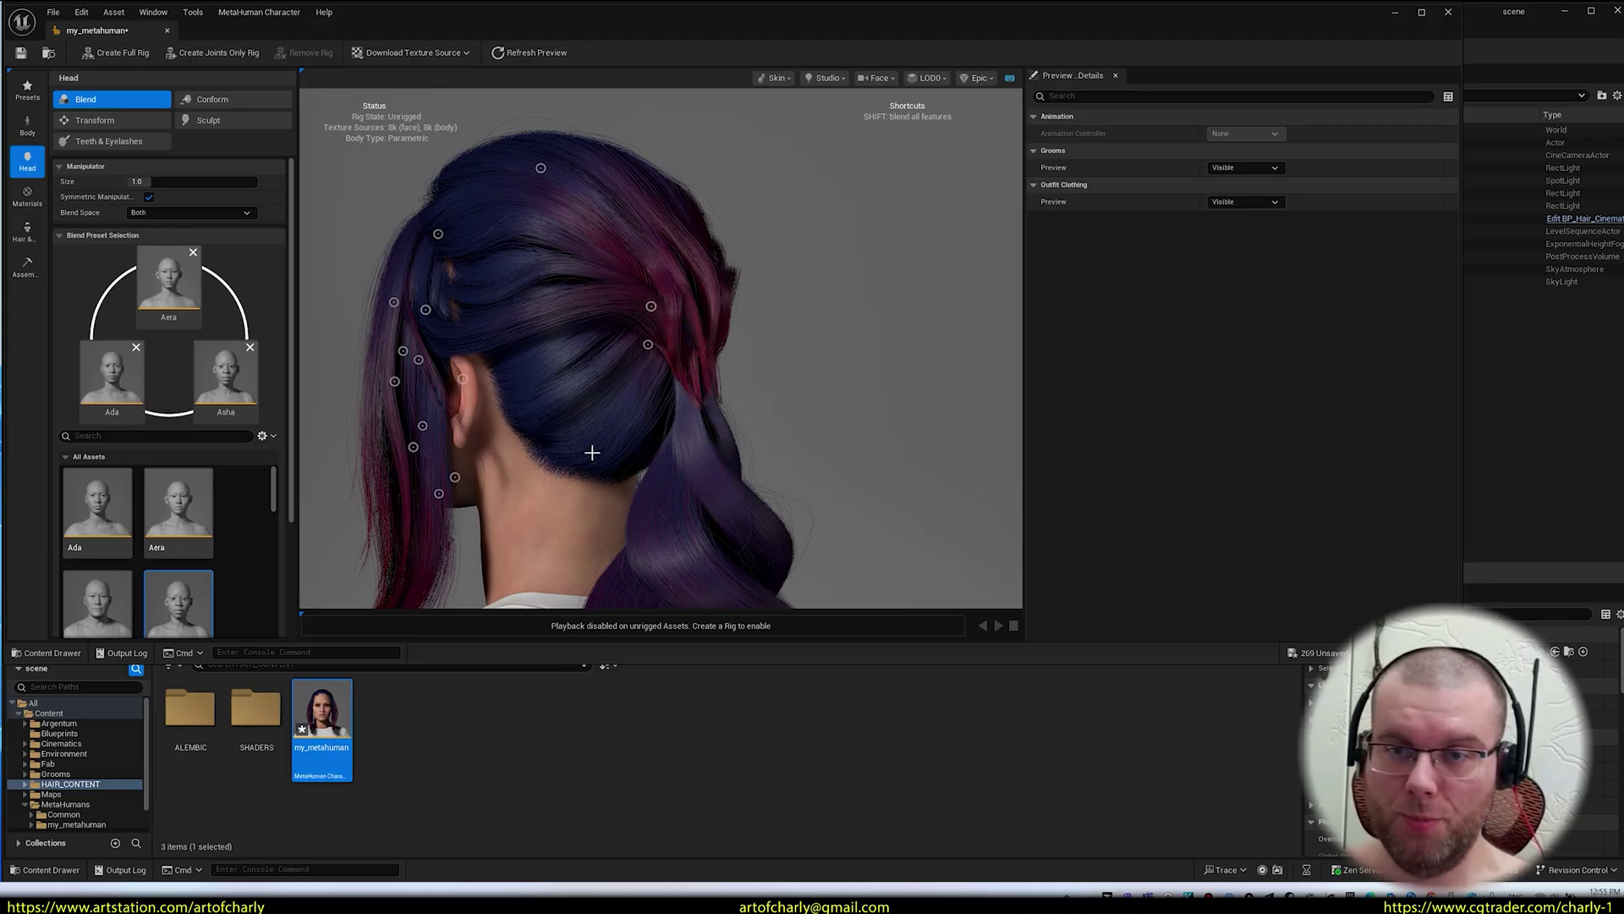
- Examine how the hair sits on the reshaped head, from the crown to the twisted ponytail
{"action": "middle_click_drag", "start_coordinate": [592, 452], "coordinate": [584, 195], "text": "alt"}
{"action": "left_click_drag", "start_coordinate": [617, 408], "coordinate": [677, 352], "text": "alt"}
{"action": "middle_click_drag", "start_coordinate": [661, 181], "coordinate": [642, 383], "text": "alt"}
{"action": "left_click_drag", "start_coordinate": [683, 421], "coordinate": [833, 428], "text": "alt"}
{"action": "middle_click_drag", "start_coordinate": [592, 366], "coordinate": [645, 530], "text": "alt"}
{"action": "left_click_drag", "start_coordinate": [645, 423], "coordinate": [546, 423], "text": "alt"}
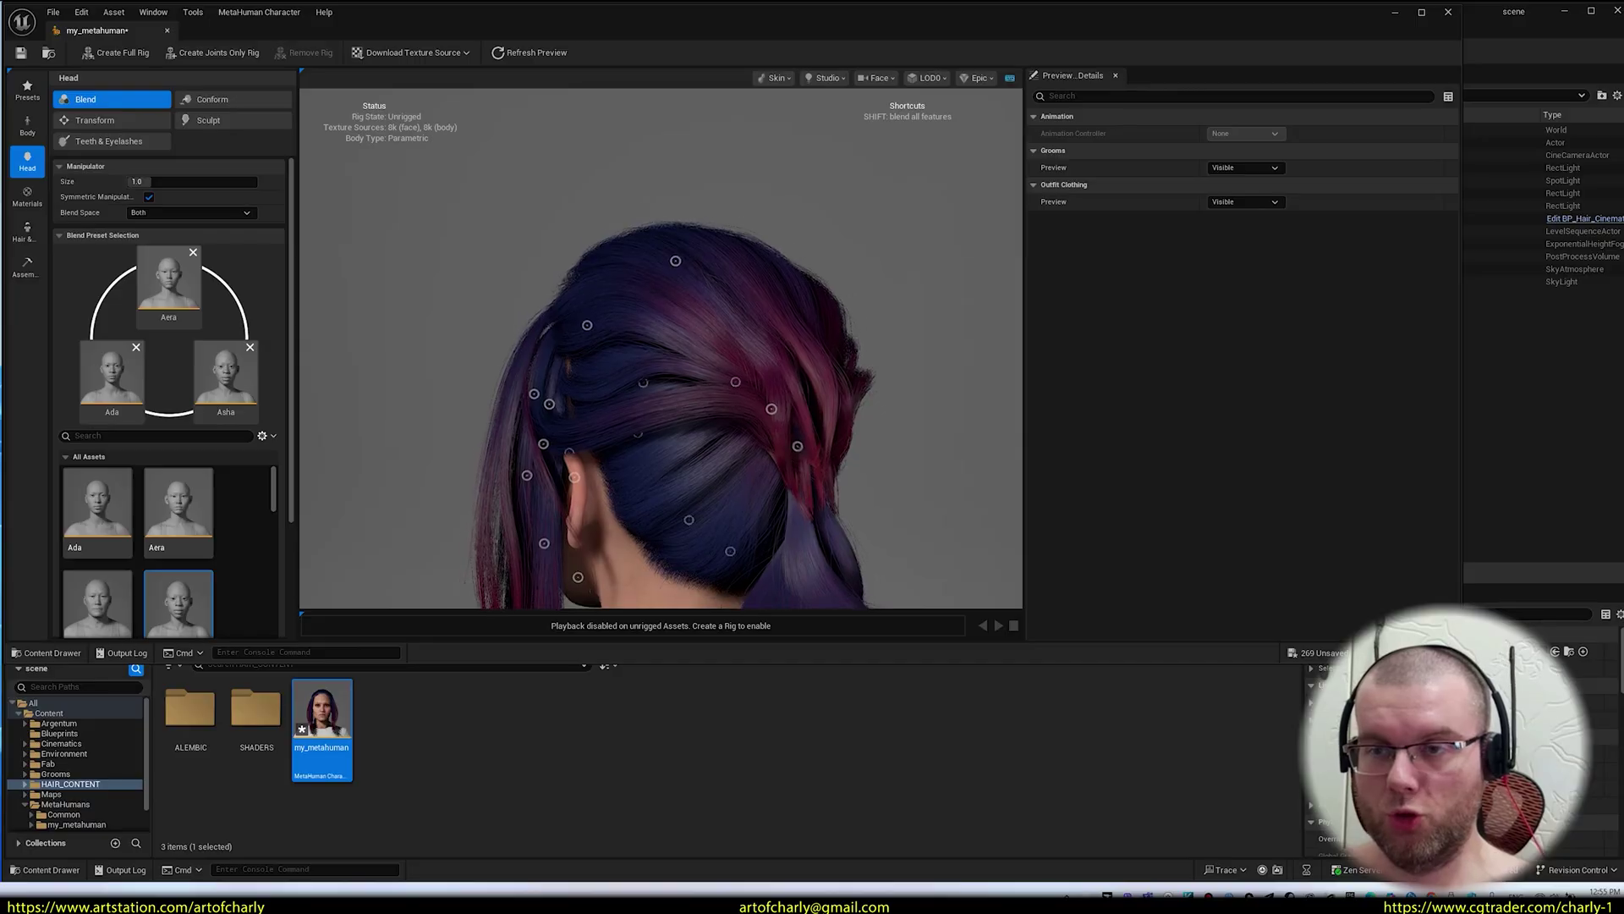
{"action": "middle_click_drag", "start_coordinate": [677, 524], "coordinate": [686, 311], "text": "alt"}
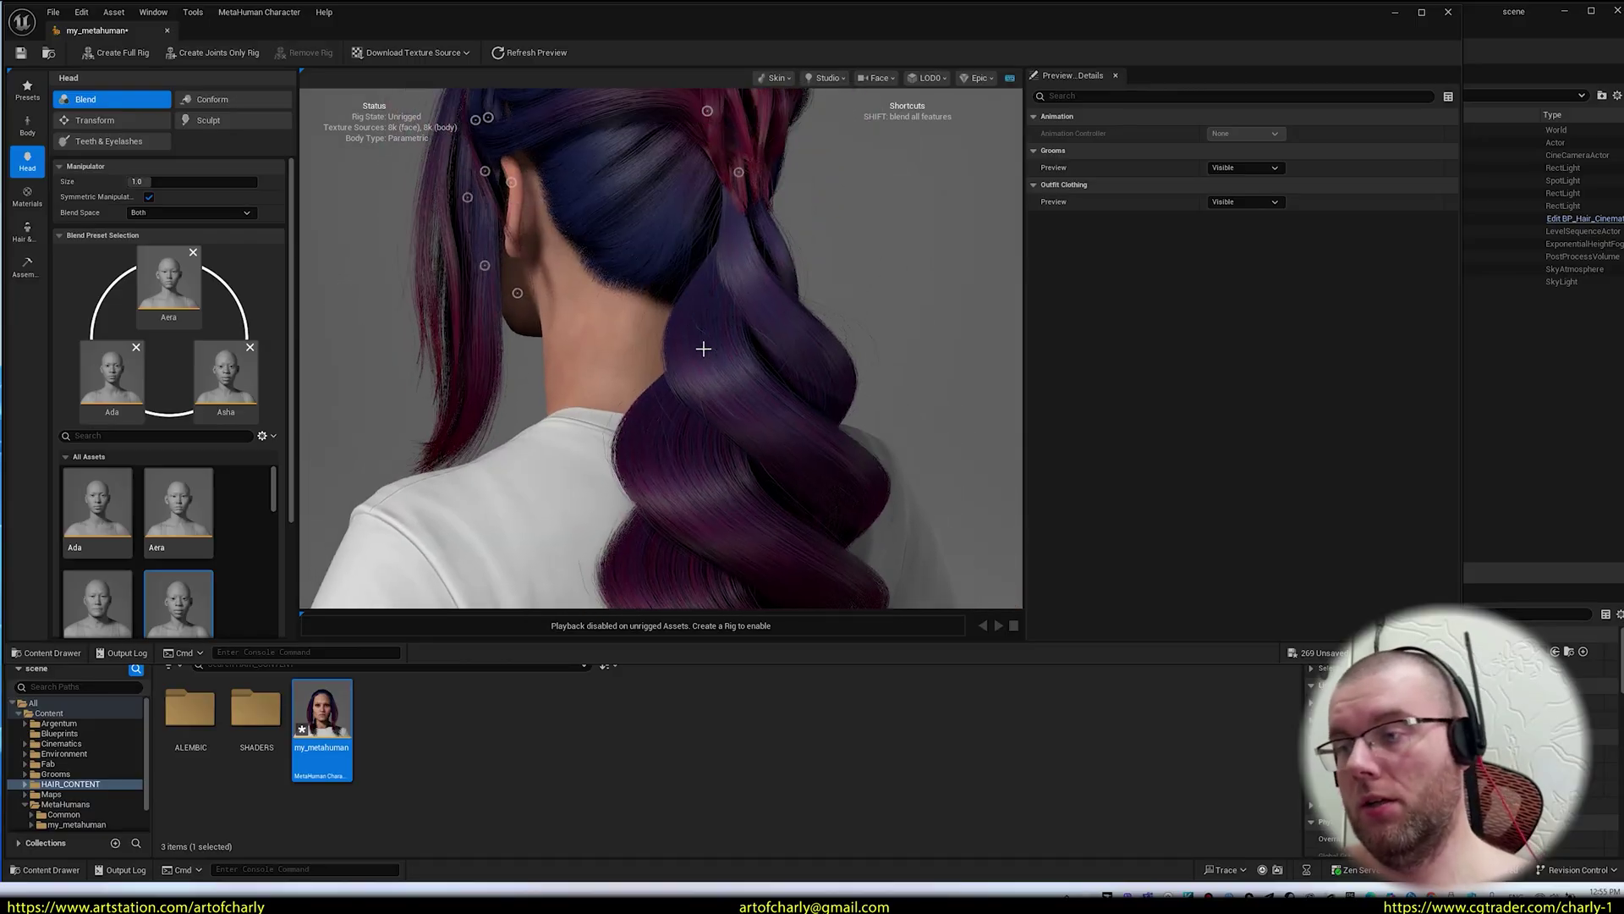
{"action": "left_click_drag", "start_coordinate": [682, 377], "coordinate": [651, 356], "text": "alt"}
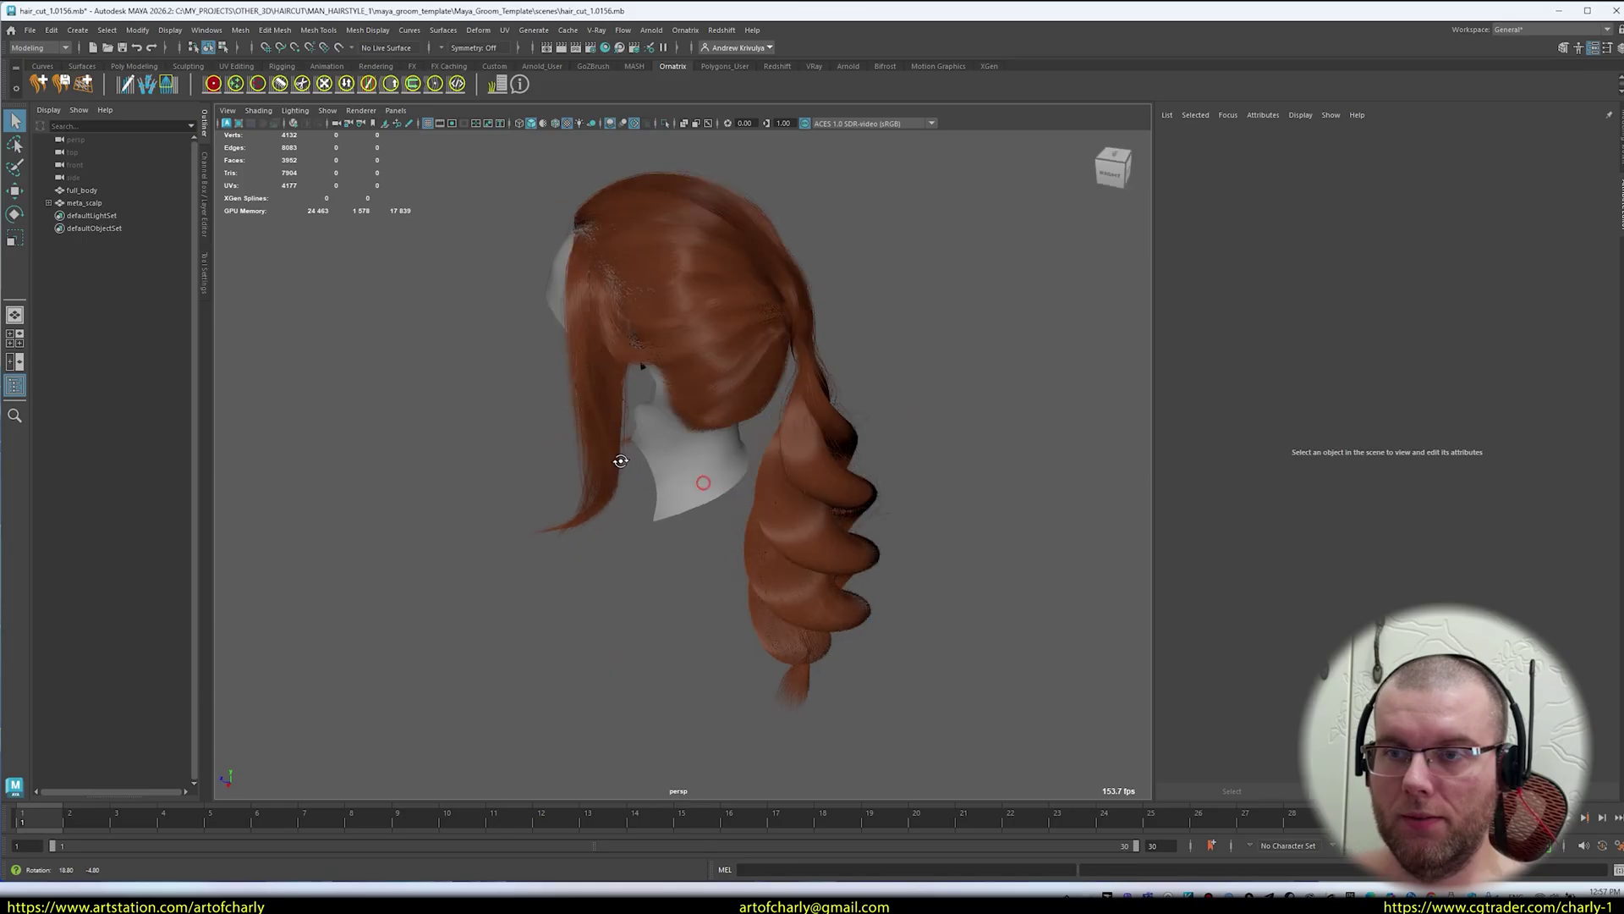
- In Maya, examine the source groom around the ponytail's tied tip and the side of the head
{"action": "left_click_drag", "start_coordinate": [620, 460], "coordinate": [675, 435], "text": "alt"}
{"action": "right_click_drag", "start_coordinate": [674, 435], "coordinate": [704, 635], "text": "alt"}
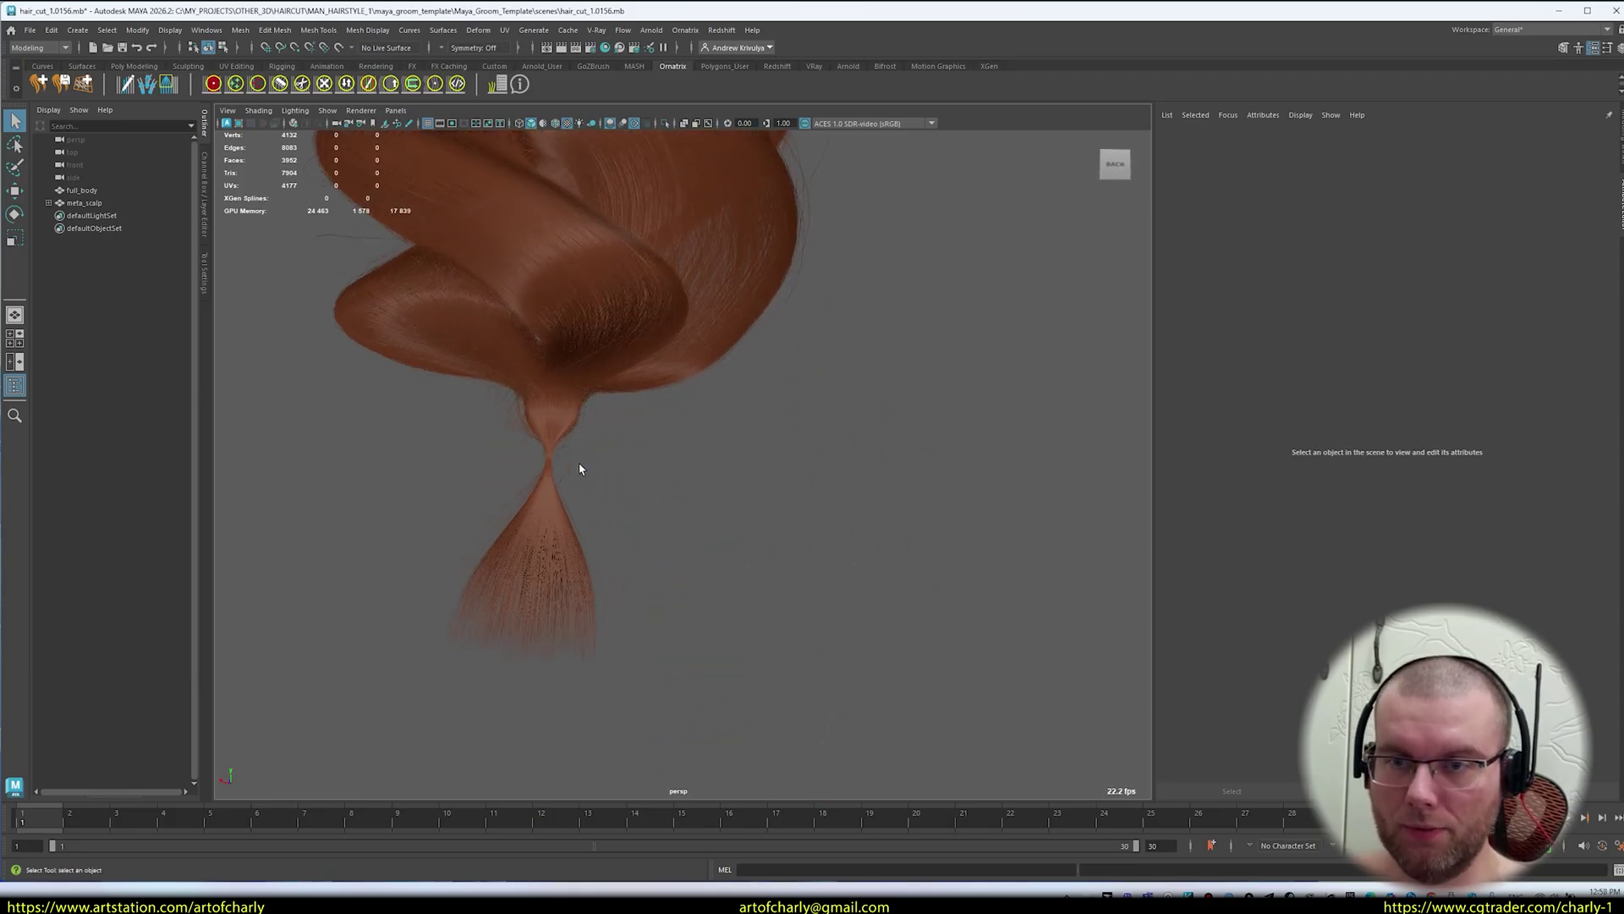
{"action": "middle_click_drag", "start_coordinate": [615, 211], "coordinate": [661, 519], "text": "alt"}
{"action": "right_click_drag", "start_coordinate": [661, 520], "coordinate": [587, 457], "text": "alt"}
{"action": "left_click_drag", "start_coordinate": [586, 457], "coordinate": [639, 358], "text": "alt"}
{"action": "left_click_drag", "start_coordinate": [588, 412], "coordinate": [626, 392], "text": "alt"}
{"action": "mouse_move", "coordinate": [746, 487]}
{"action": "left_mouse_down", "text": "alt"}
{"action": "mouse_move", "coordinate": [728, 490]}
{"action": "mouse_move", "coordinate": [758, 464]}
{"action": "mouse_move", "coordinate": [743, 461]}
{"action": "left_mouse_up", "text": "alt"}
- Select the main hair object under meta_scalp and show its Ornatrix operators stack
{"action": "left_click", "coordinate": [48, 203]}
{"action": "left_click", "coordinate": [82, 215]}
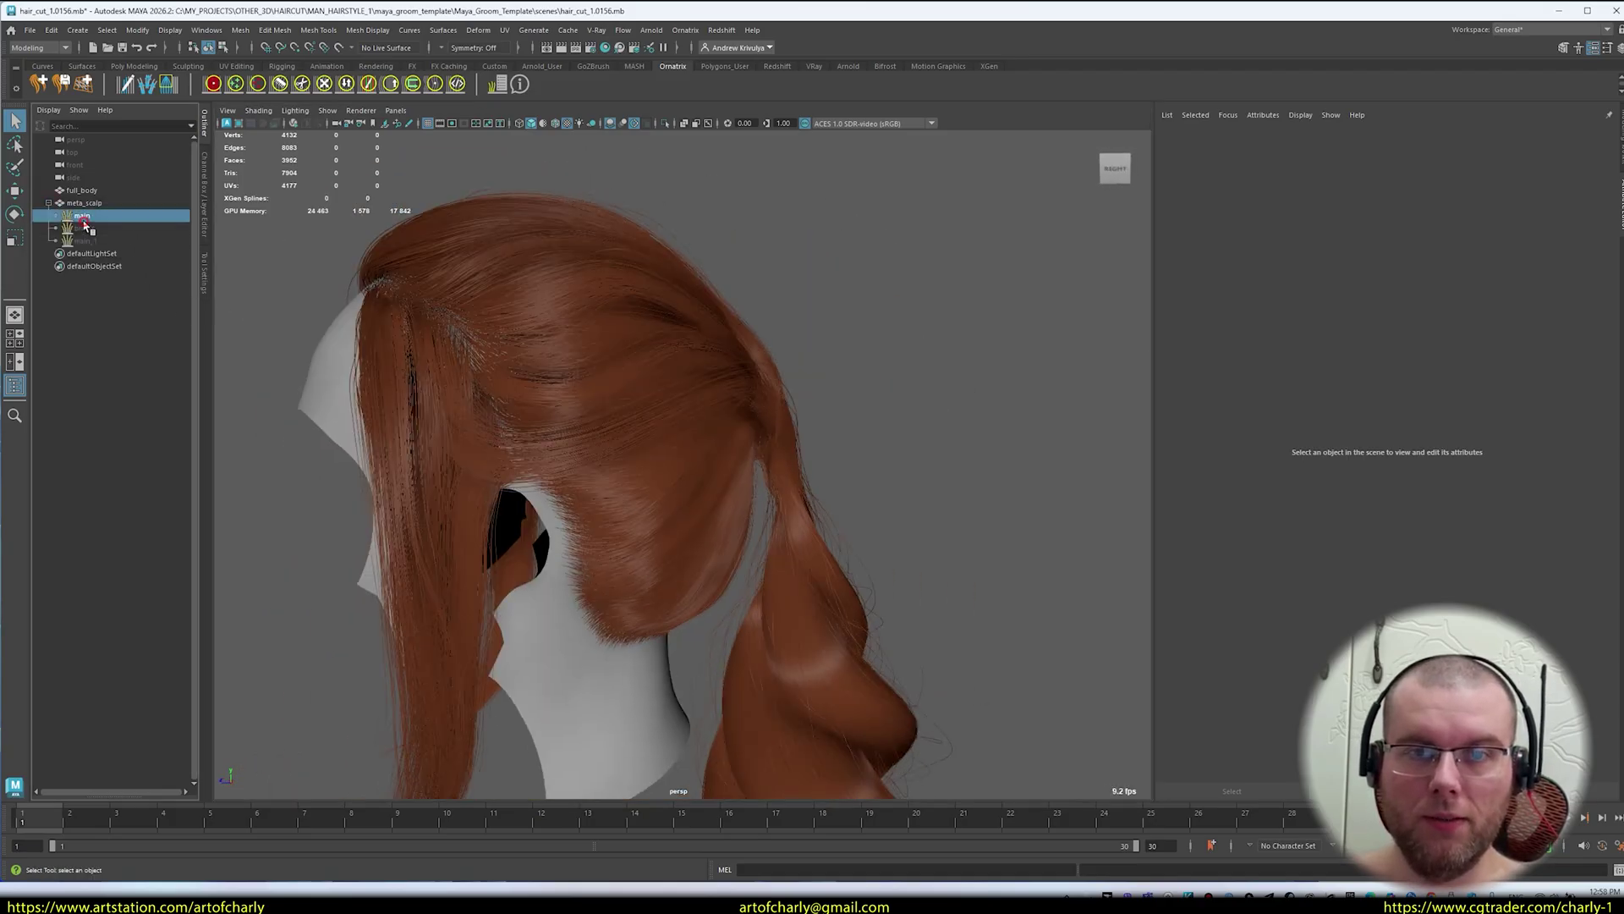
{"action": "left_click", "coordinate": [499, 86]}
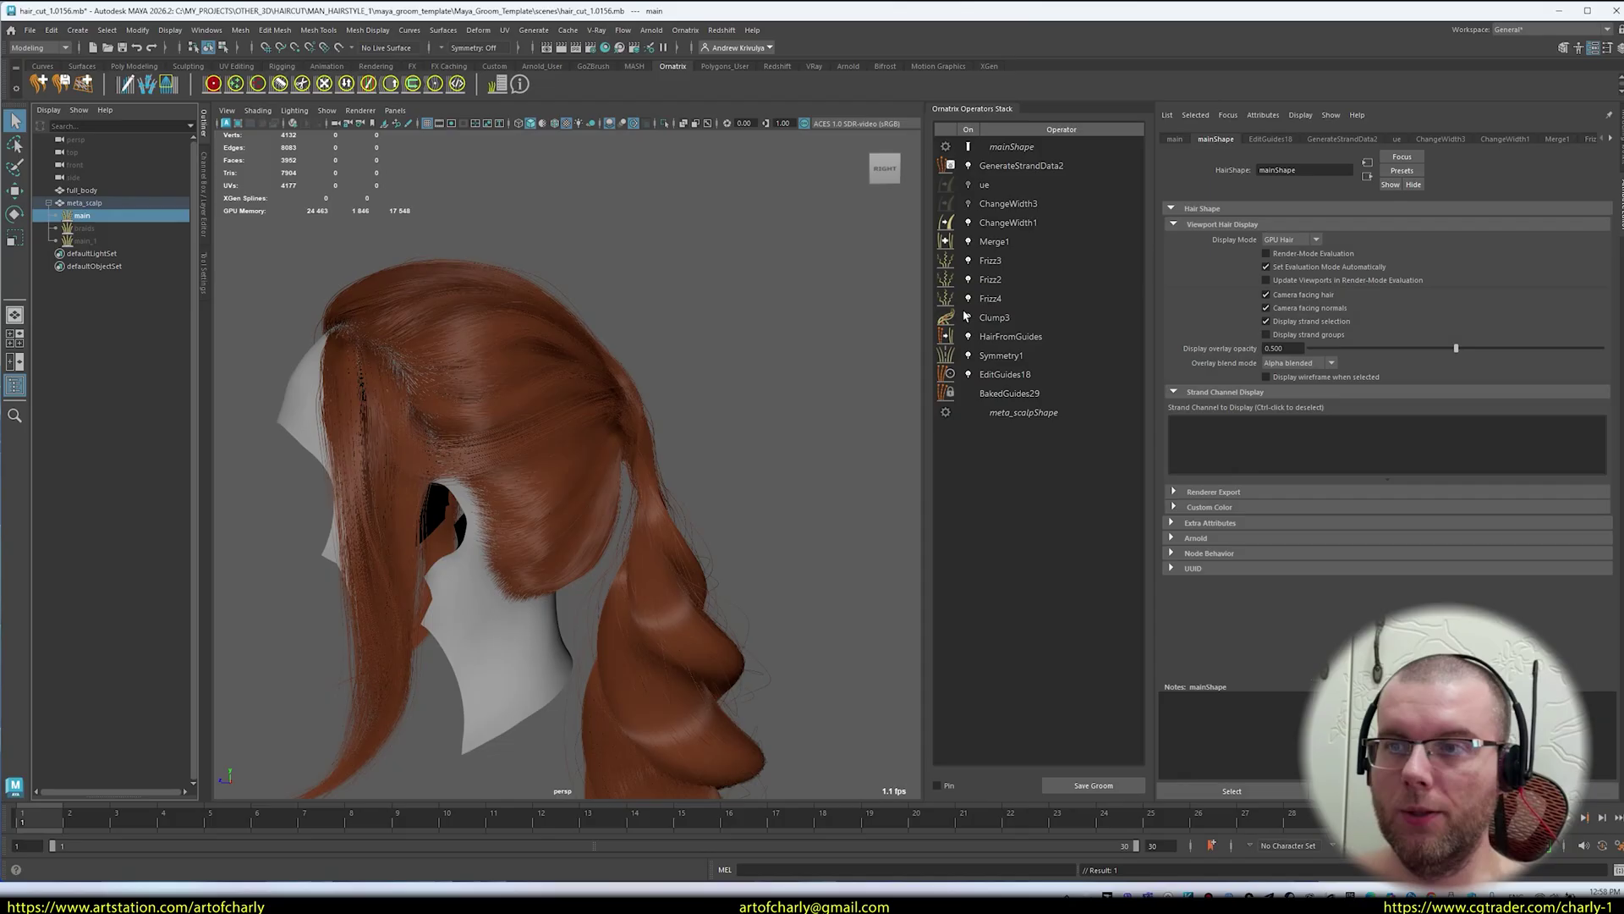
- Turn off the Merge1 operator and examine the main hair without the merged braids and front strands
{"action": "left_click", "coordinate": [994, 242]}
{"action": "left_click_drag", "start_coordinate": [745, 397], "coordinate": [566, 401], "text": "alt"}
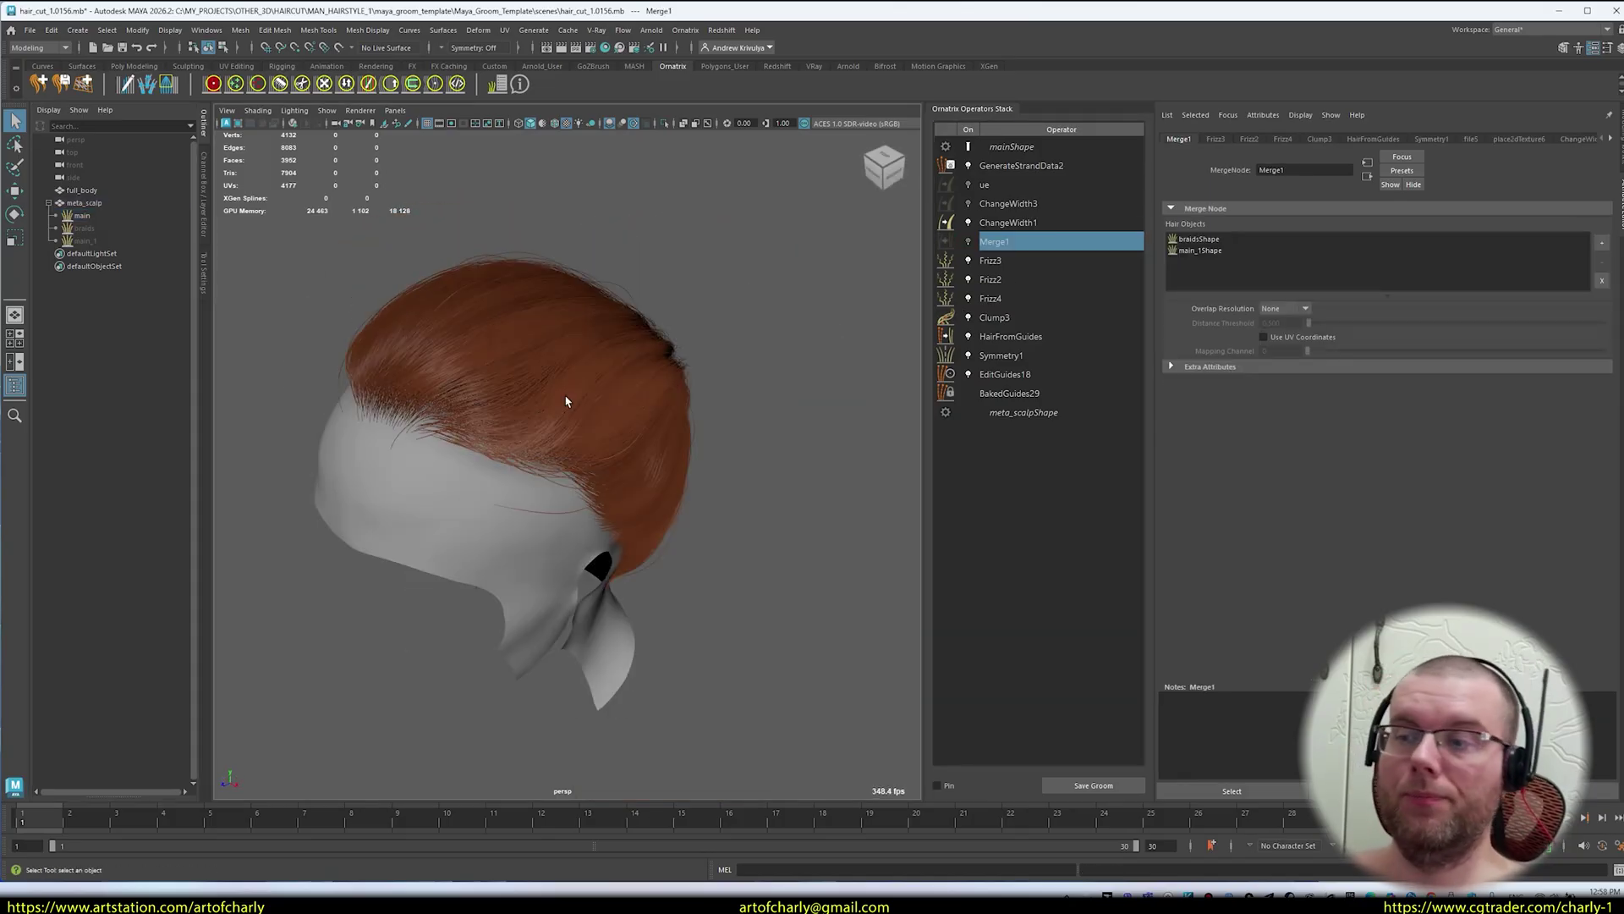
{"action": "left_click_drag", "start_coordinate": [634, 670], "coordinate": [512, 384], "text": "alt"}
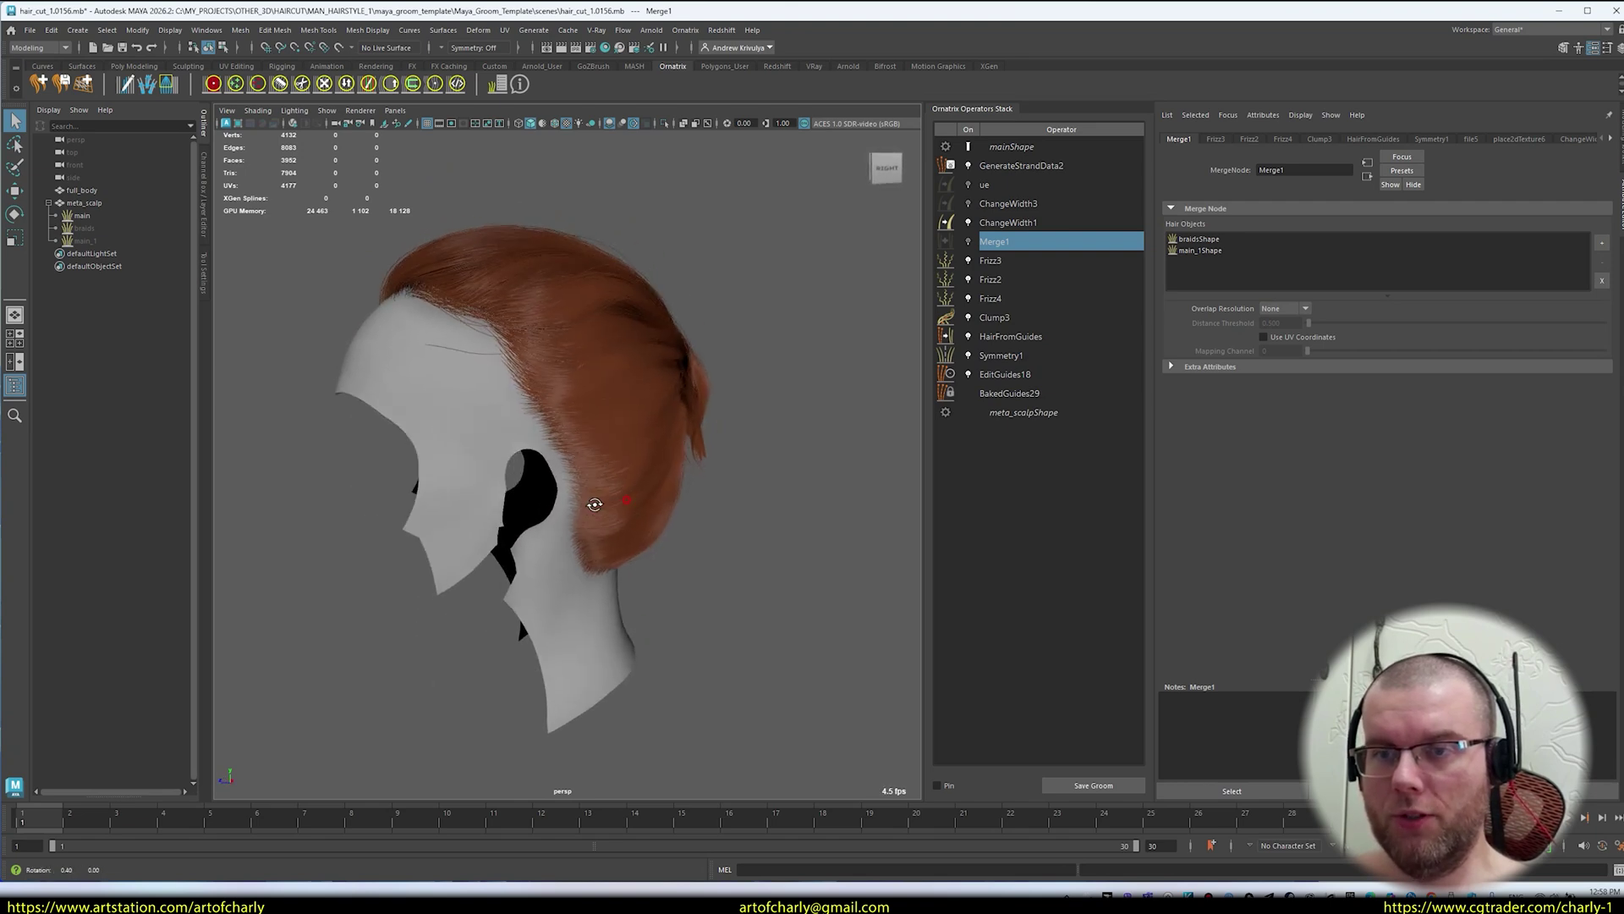
{"action": "scroll", "coordinate": [745, 499], "scroll_direction": "up", "scroll_amount": 2}
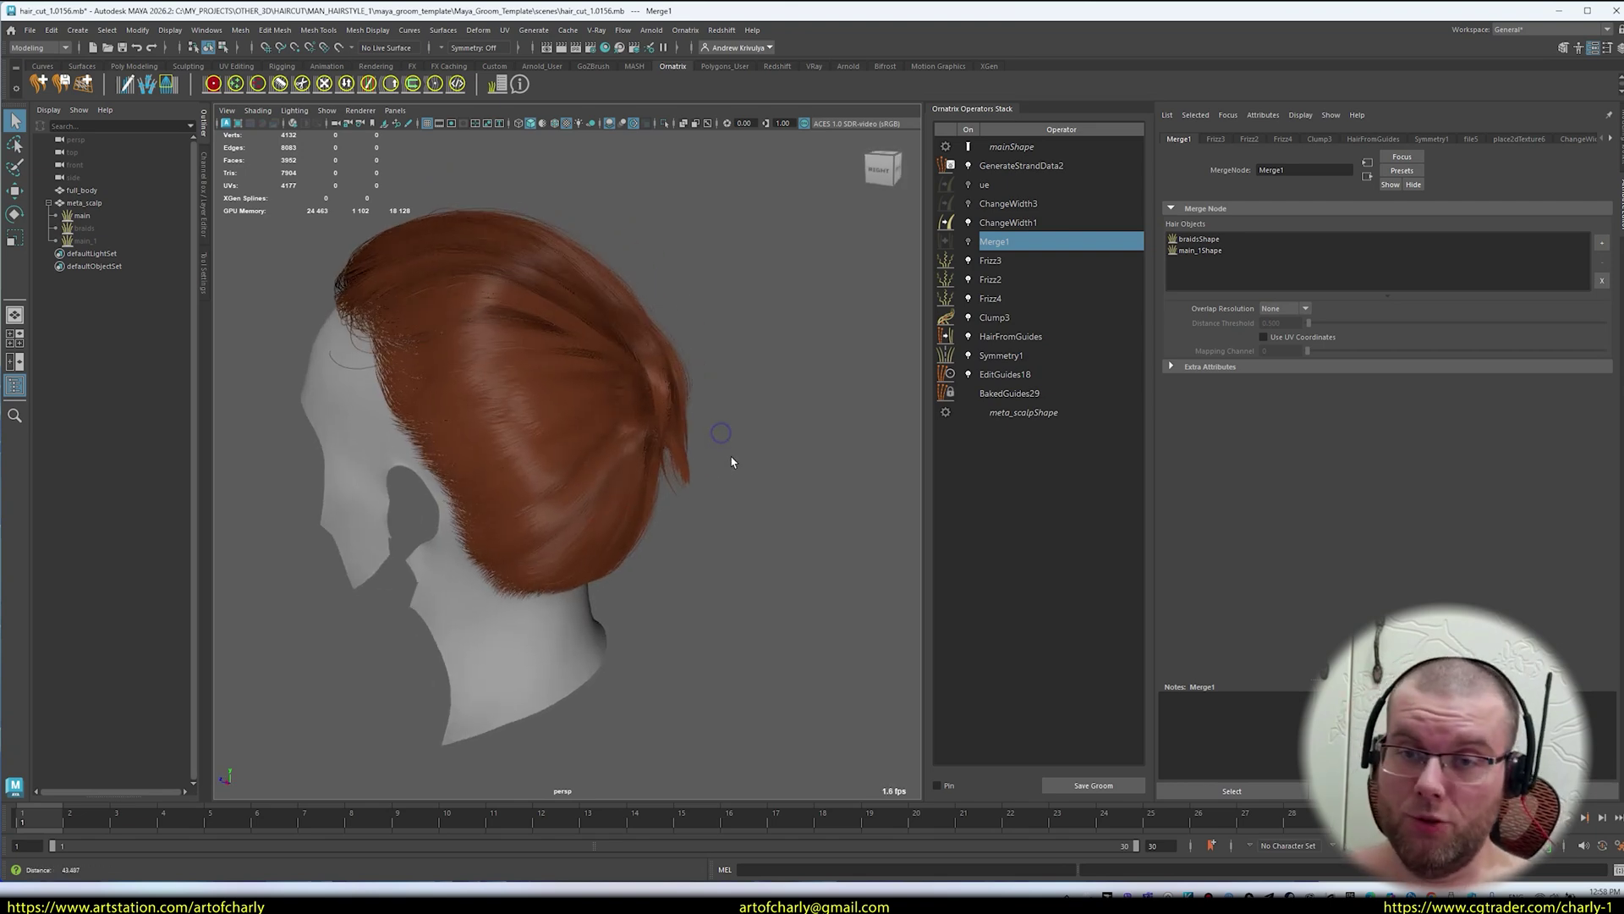
- Turn off the operators from Frizz3 down through Symmetry1 and show the one-sided guides of EditGuides18
{"action": "left_click_drag", "start_coordinate": [967, 260], "coordinate": [967, 355]}
{"action": "left_click", "coordinate": [1005, 374]}
{"action": "left_click_drag", "start_coordinate": [644, 395], "coordinate": [726, 499], "text": "alt"}
{"action": "scroll", "coordinate": [592, 461], "scroll_direction": "up", "scroll_amount": 3}
{"action": "scroll", "coordinate": [658, 414], "scroll_direction": "down", "scroll_amount": 3}
{"action": "left_click_drag", "start_coordinate": [630, 429], "coordinate": [489, 363], "text": "alt"}
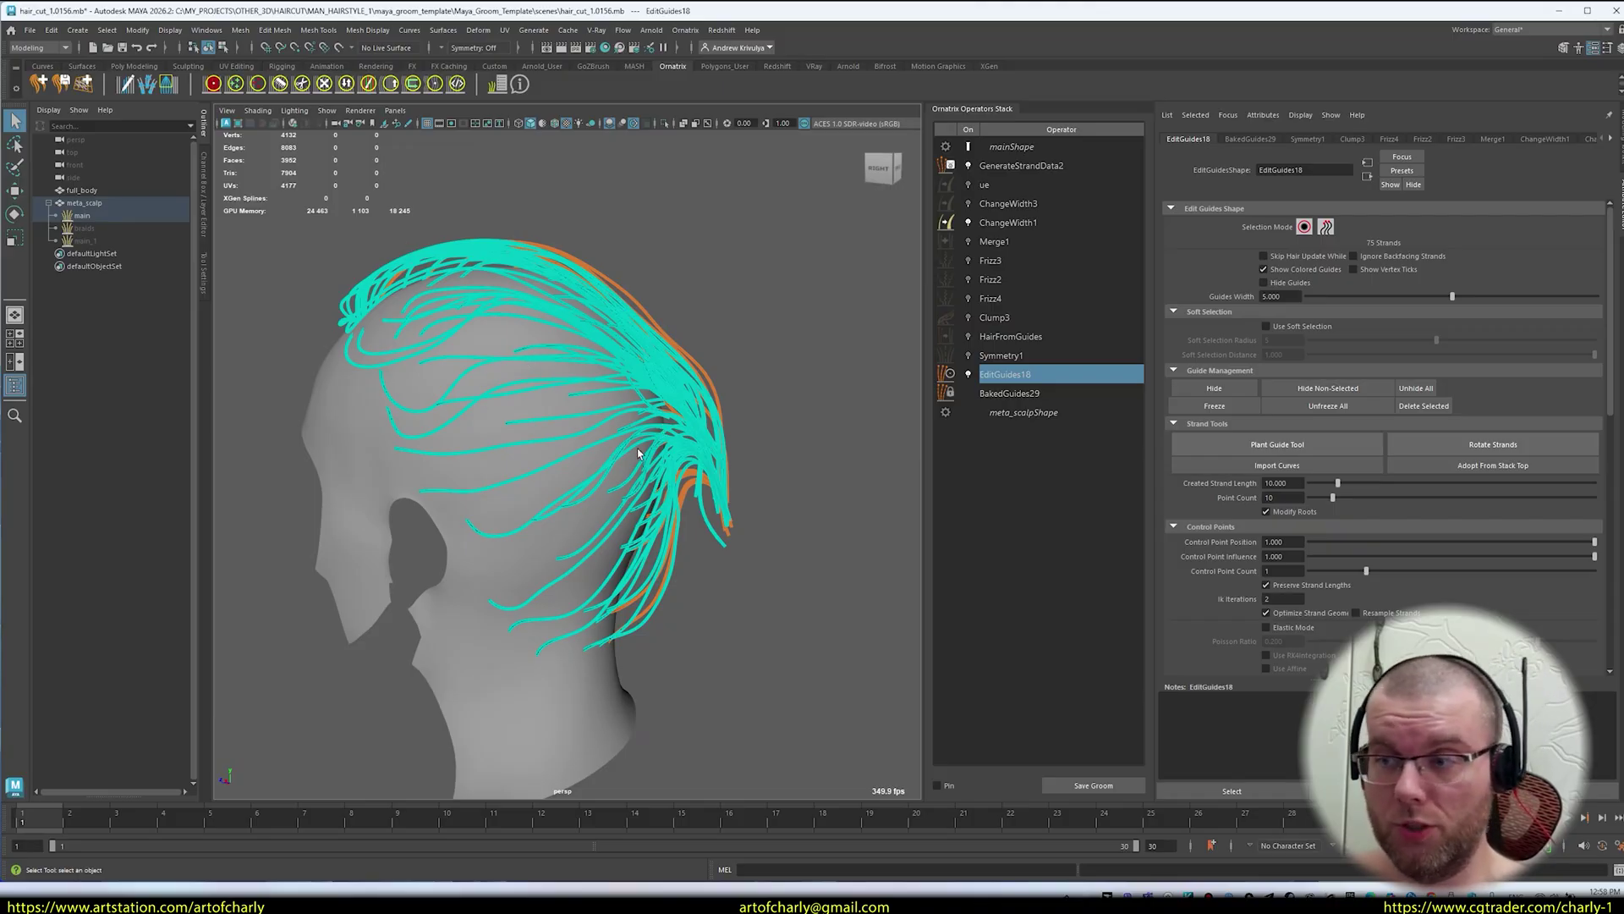
{"action": "mouse_move", "coordinate": [638, 454]}
{"action": "left_mouse_down", "text": "alt"}
{"action": "mouse_move", "coordinate": [385, 292]}
{"action": "mouse_move", "coordinate": [595, 342]}
{"action": "left_mouse_up", "text": "alt"}
- Mark the flow of the side guides and the strands beside the face with red screen annotations, and clear them
{"action": "left_click_drag", "start_coordinate": [420, 324], "coordinate": [566, 307]}
{"action": "left_click_drag", "start_coordinate": [415, 364], "coordinate": [488, 375]}
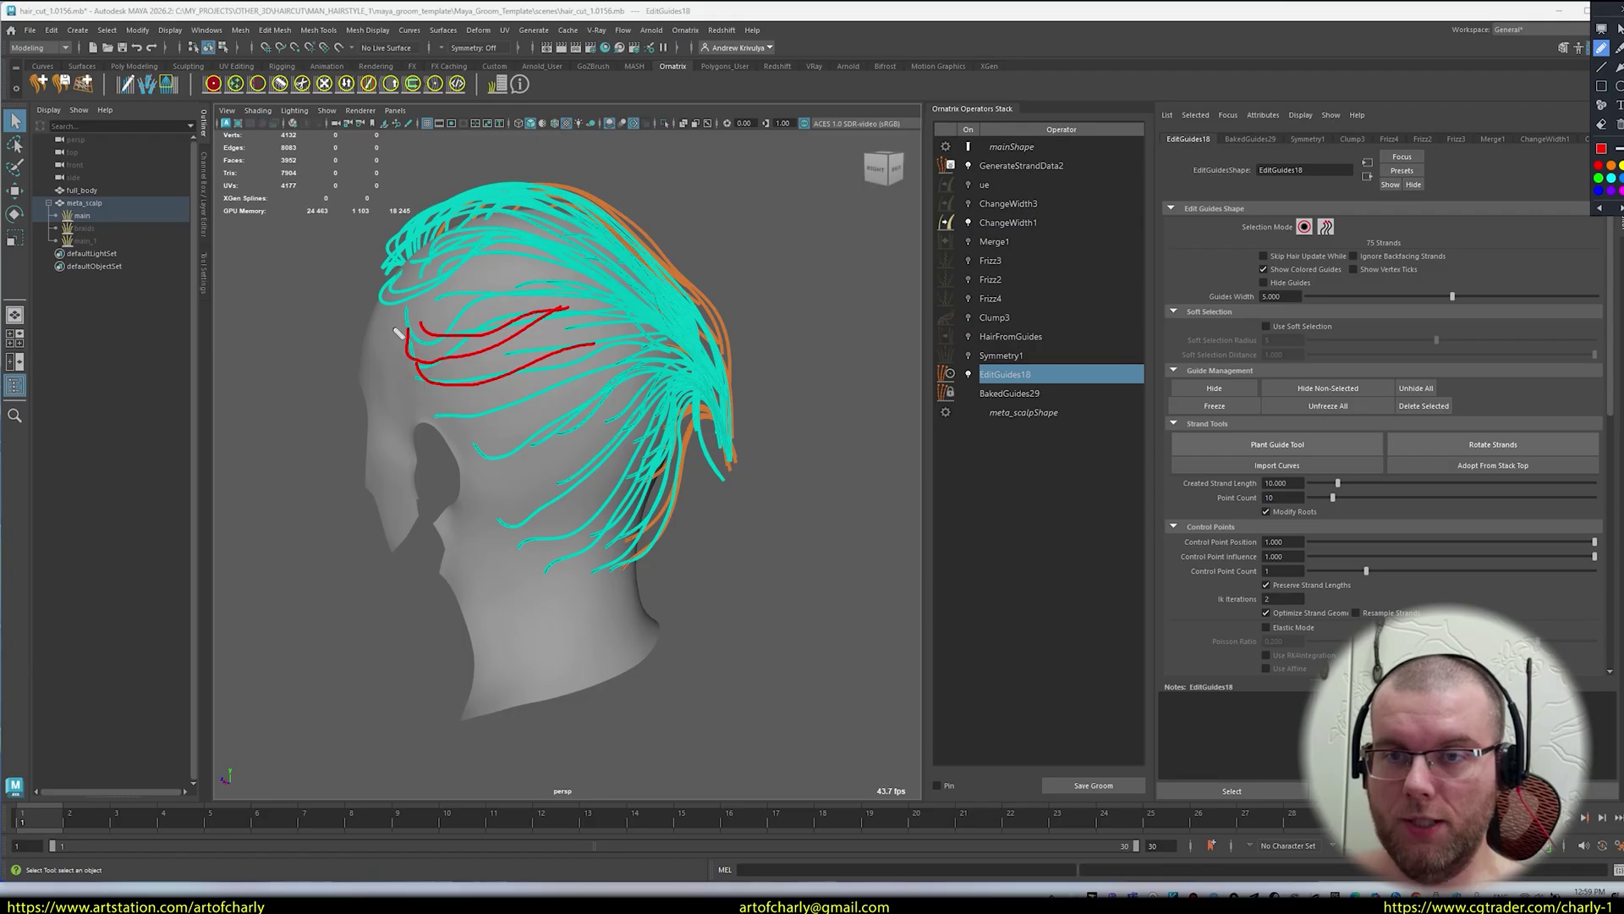
{"action": "mouse_move", "coordinate": [396, 315]}
{"action": "left_mouse_down"}
{"action": "mouse_move", "coordinate": [410, 608]}
{"action": "mouse_move", "coordinate": [377, 461]}
{"action": "mouse_move", "coordinate": [365, 643]}
{"action": "left_mouse_up"}
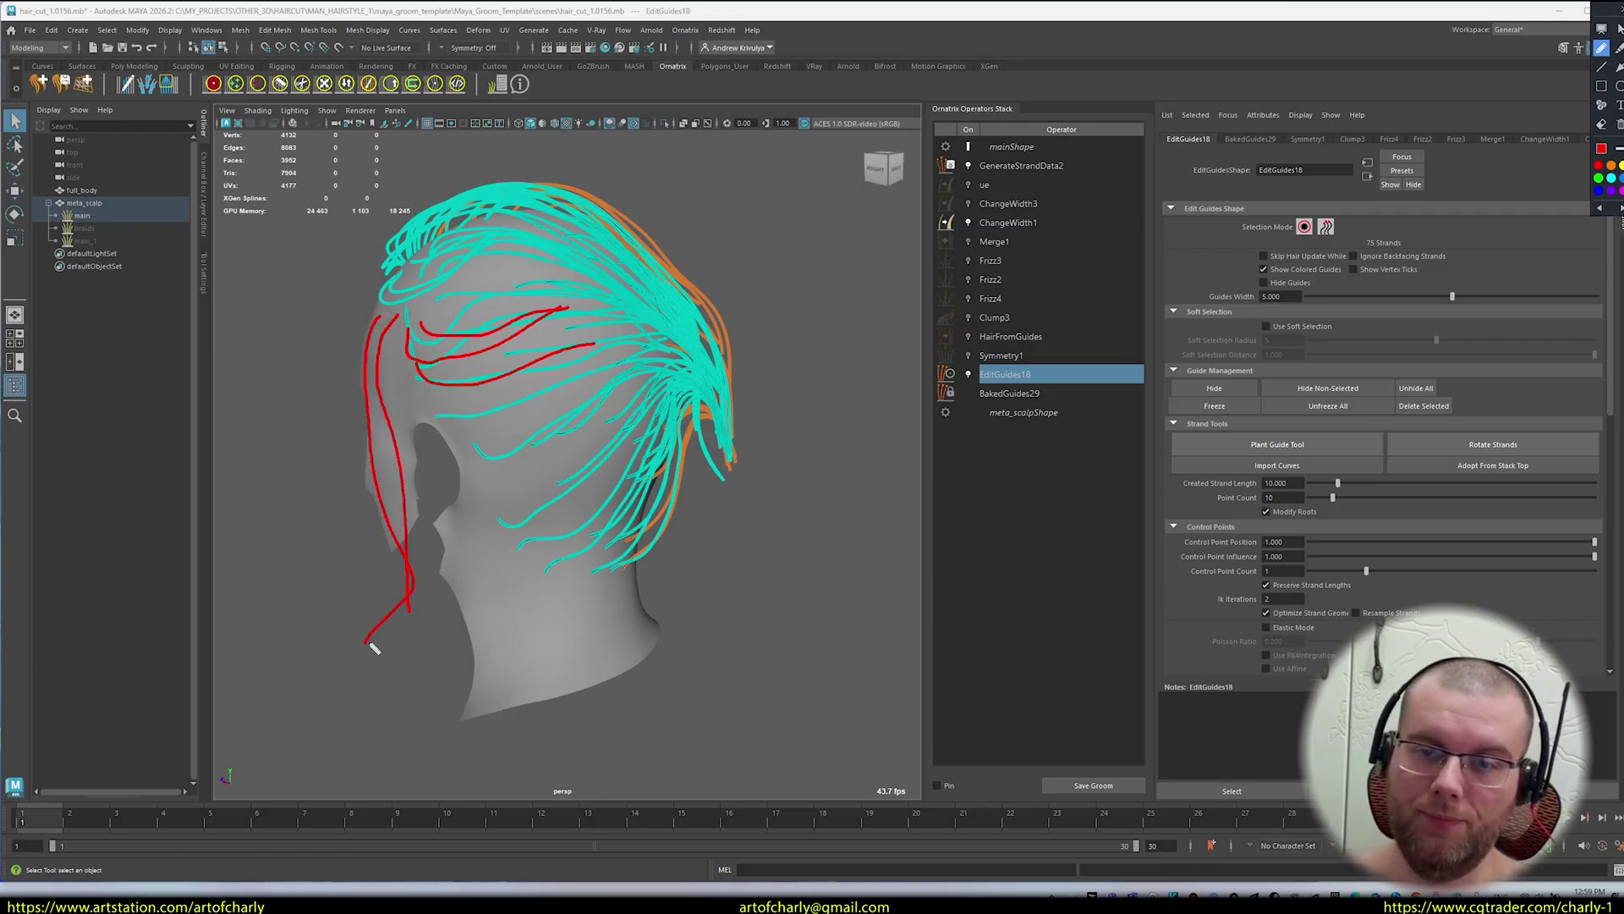
{"action": "mouse_move", "coordinate": [426, 616]}
{"action": "left_mouse_down"}
{"action": "mouse_move", "coordinate": [617, 405]}
{"action": "mouse_move", "coordinate": [603, 343]}
{"action": "left_mouse_up"}
{"action": "left_click_drag", "start_coordinate": [391, 366], "coordinate": [431, 636]}
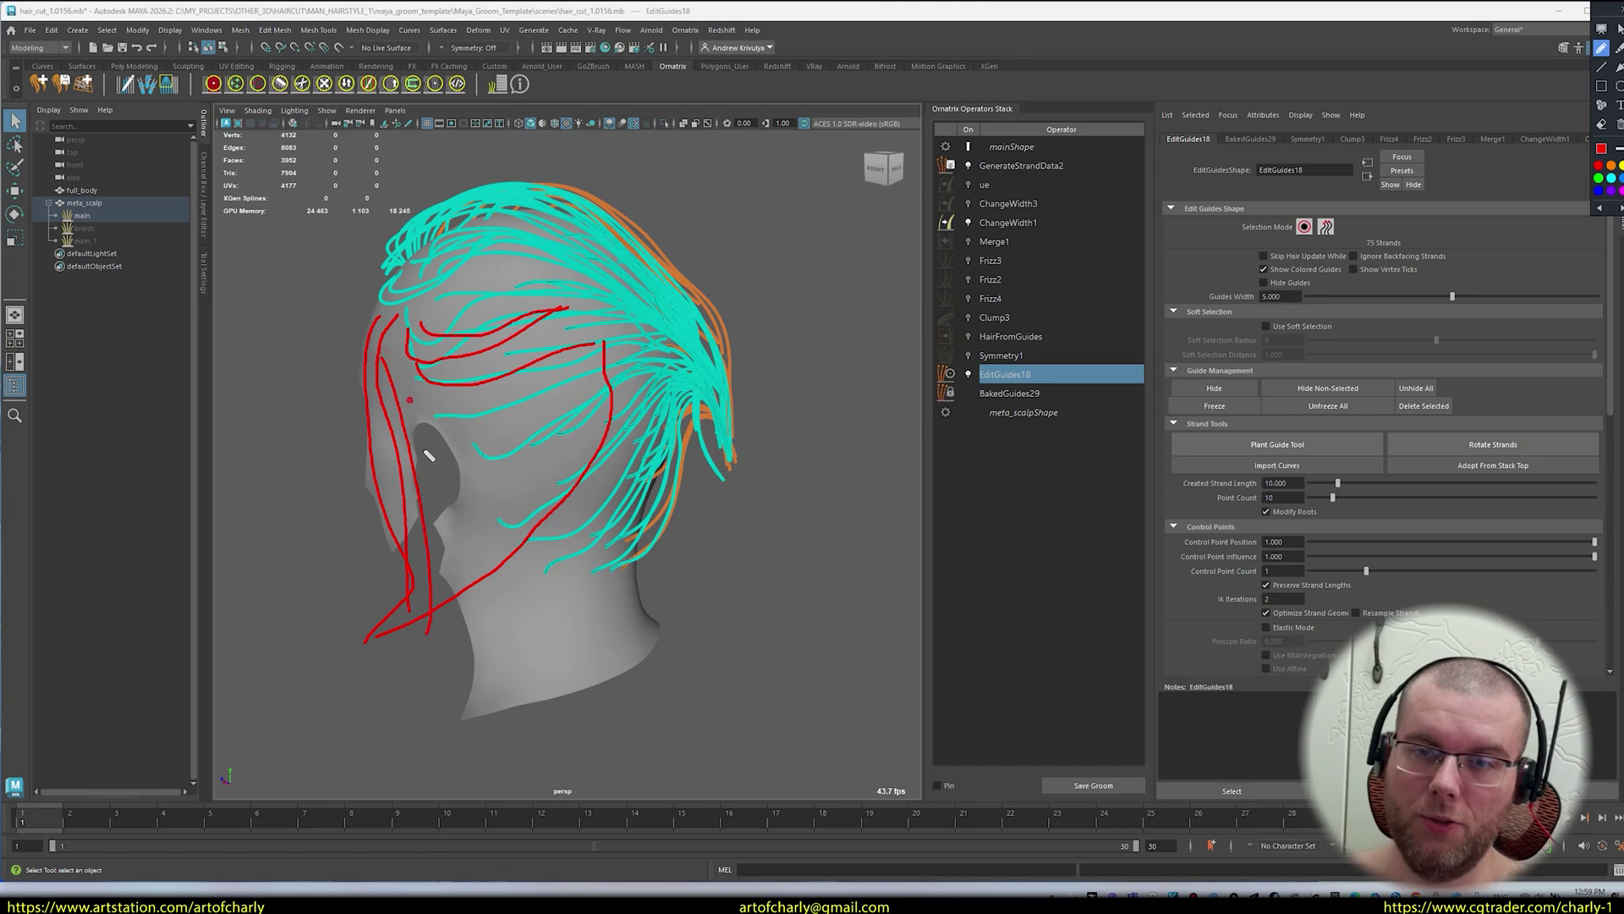
{"action": "left_click_drag", "start_coordinate": [418, 396], "coordinate": [478, 537]}
{"action": "mouse_move", "coordinate": [423, 387]}
{"action": "left_mouse_down"}
{"action": "mouse_move", "coordinate": [519, 508]}
{"action": "mouse_move", "coordinate": [541, 446]}
{"action": "left_mouse_up"}
{"action": "left_click_drag", "start_coordinate": [448, 414], "coordinate": [575, 389]}
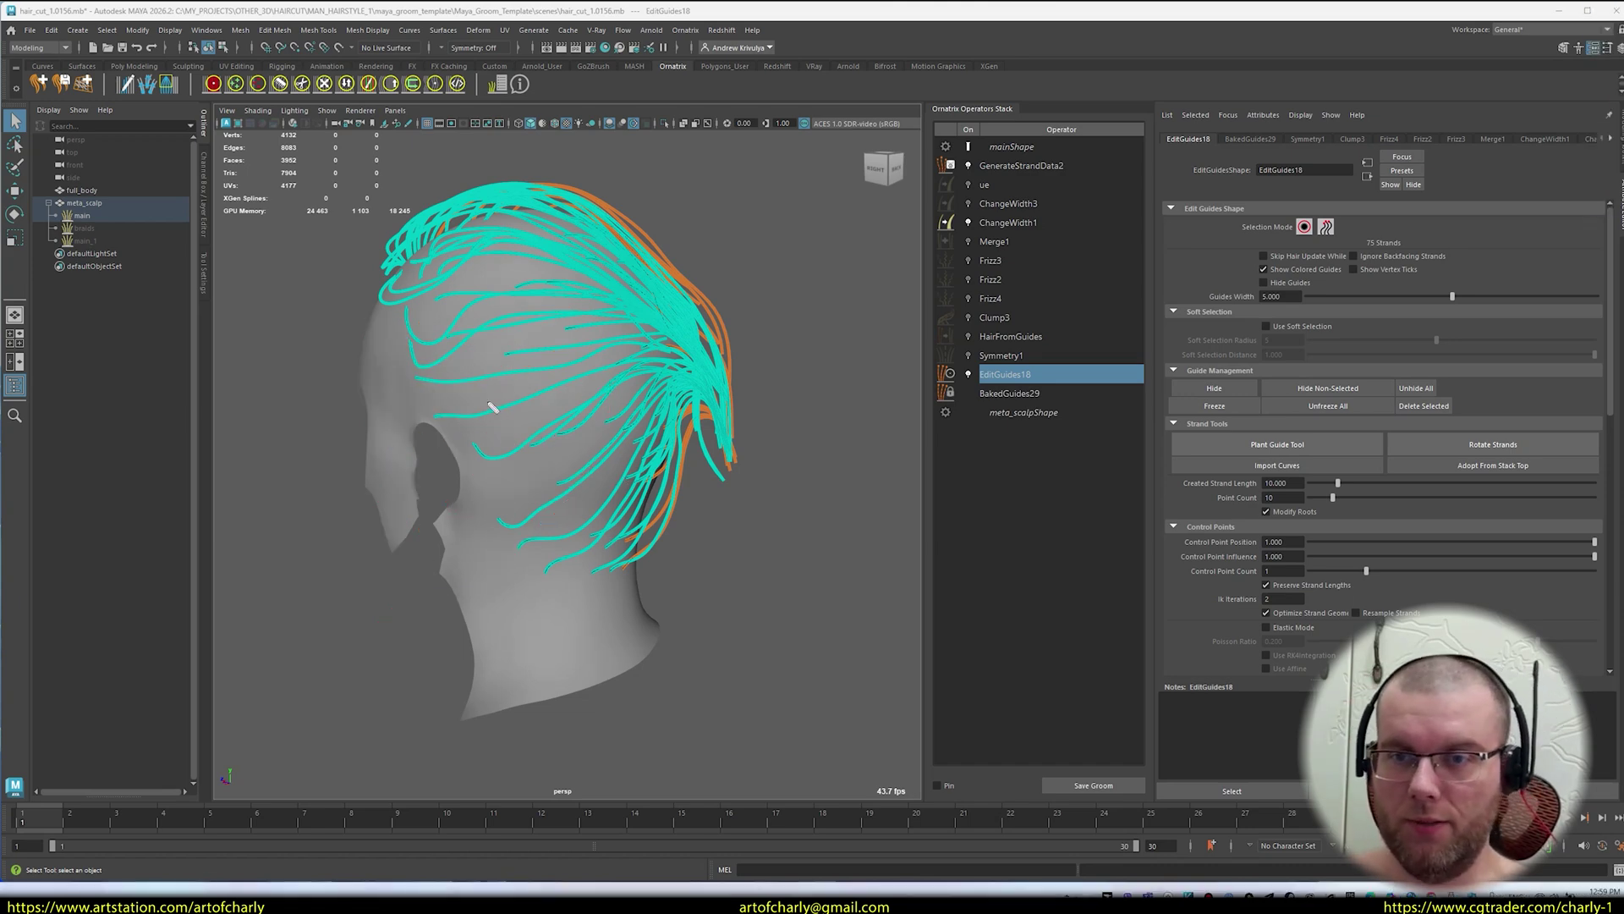
{"action": "key", "text": "ctrl+shift+d"}
- Annotate a long front strand down past the face and the hair swept back over the ear, and remove the marks
{"action": "left_click_drag", "start_coordinate": [401, 308], "coordinate": [457, 740]}
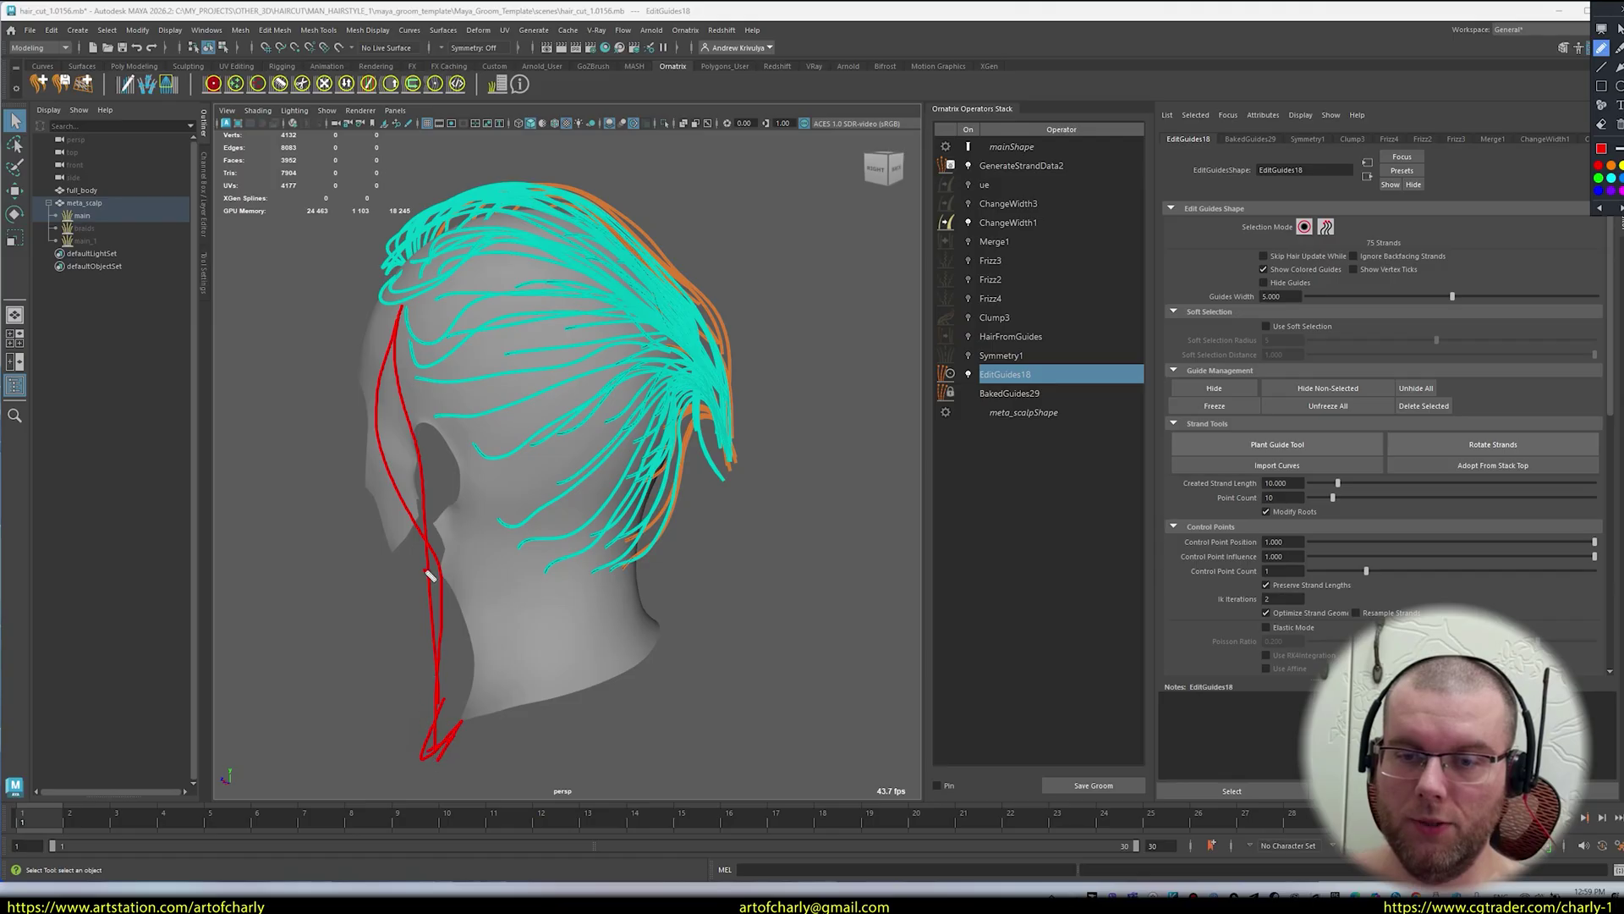
{"action": "left_click_drag", "start_coordinate": [365, 372], "coordinate": [435, 594]}
{"action": "left_click_drag", "start_coordinate": [412, 306], "coordinate": [652, 399]}
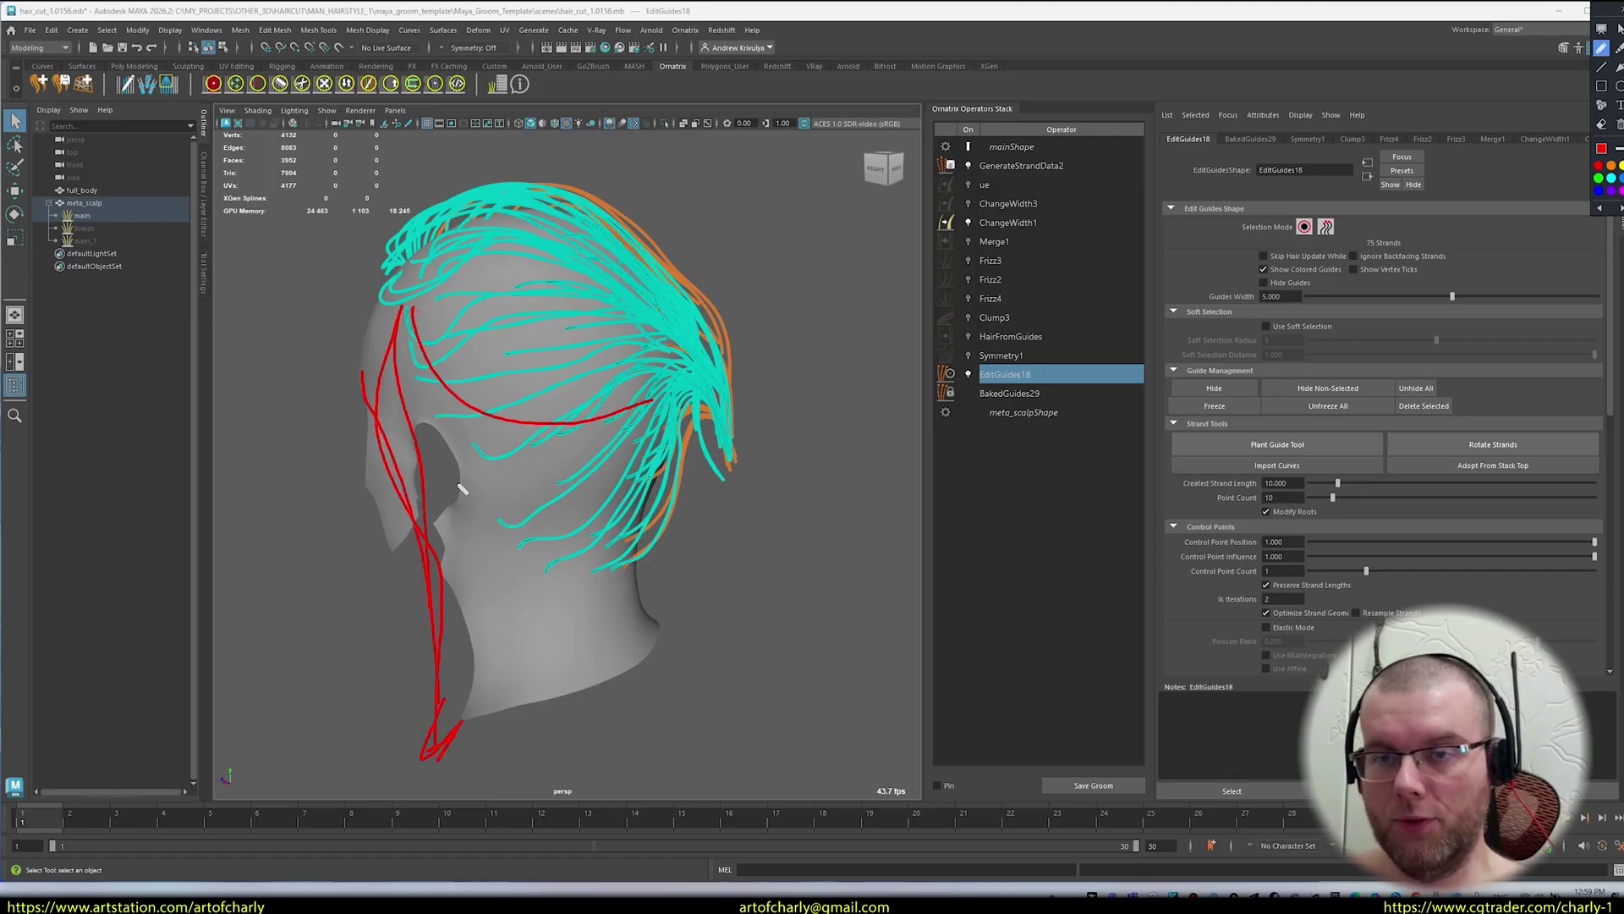
{"action": "left_click_drag", "start_coordinate": [546, 433], "coordinate": [369, 674]}
{"action": "left_click_drag", "start_coordinate": [379, 379], "coordinate": [514, 519]}
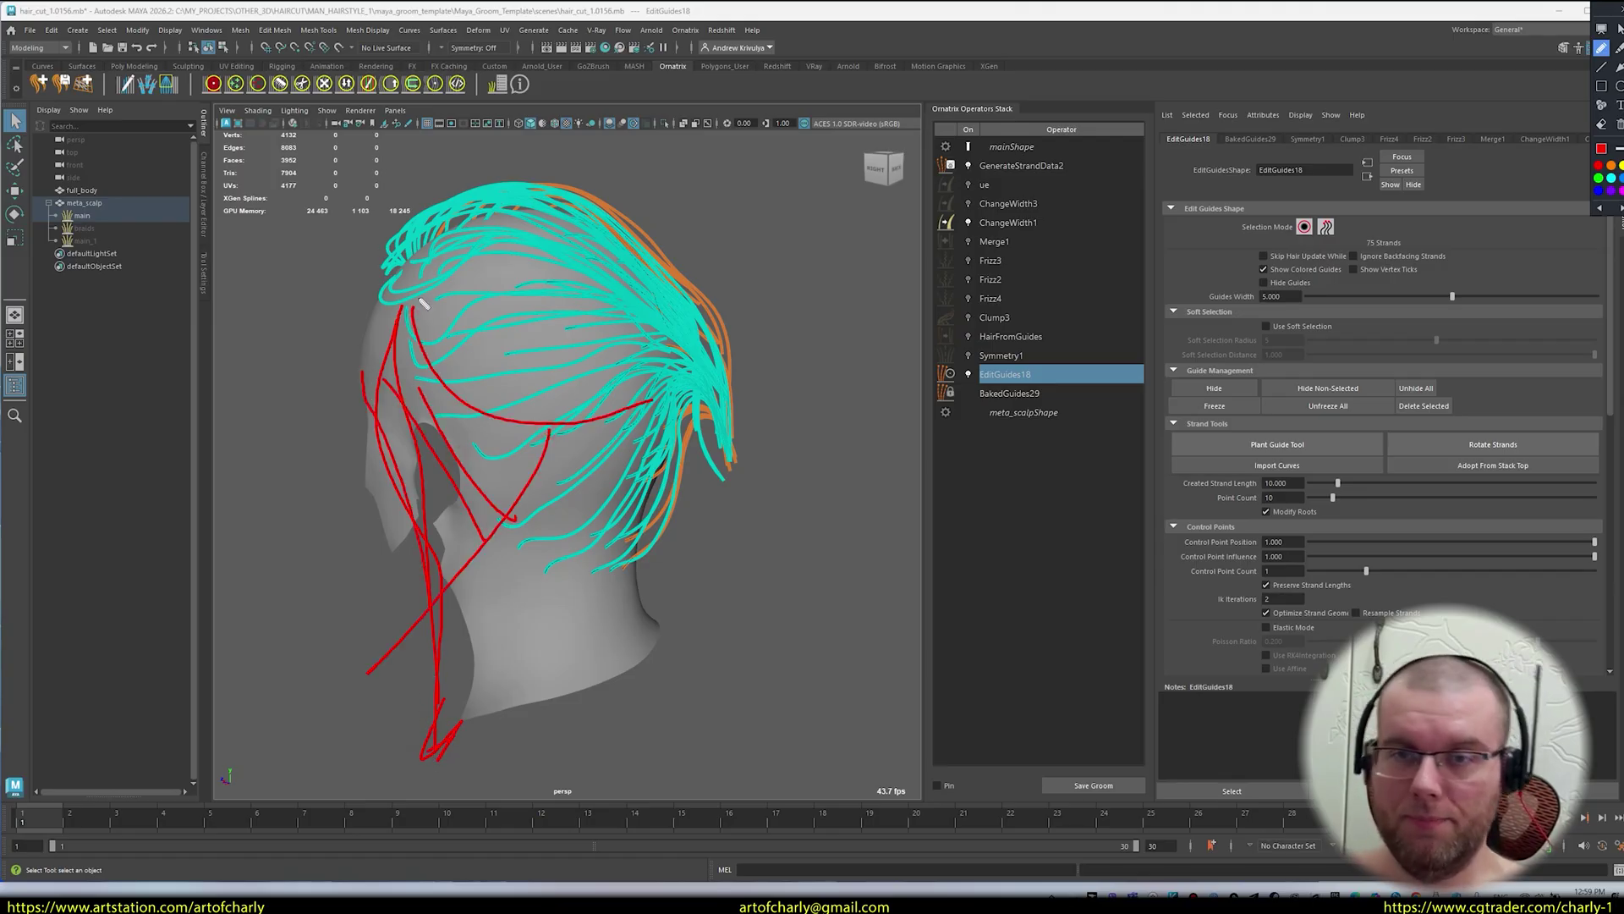
{"action": "key", "text": "Escape"}
- Examine the guides from the side and back of the head with the Merge1 settings shown
{"action": "mouse_move", "coordinate": [518, 422]}
{"action": "left_mouse_down", "text": "alt"}
{"action": "mouse_move", "coordinate": [550, 464]}
{"action": "mouse_move", "coordinate": [690, 479]}
{"action": "mouse_move", "coordinate": [631, 446]}
{"action": "left_mouse_up", "text": "alt"}
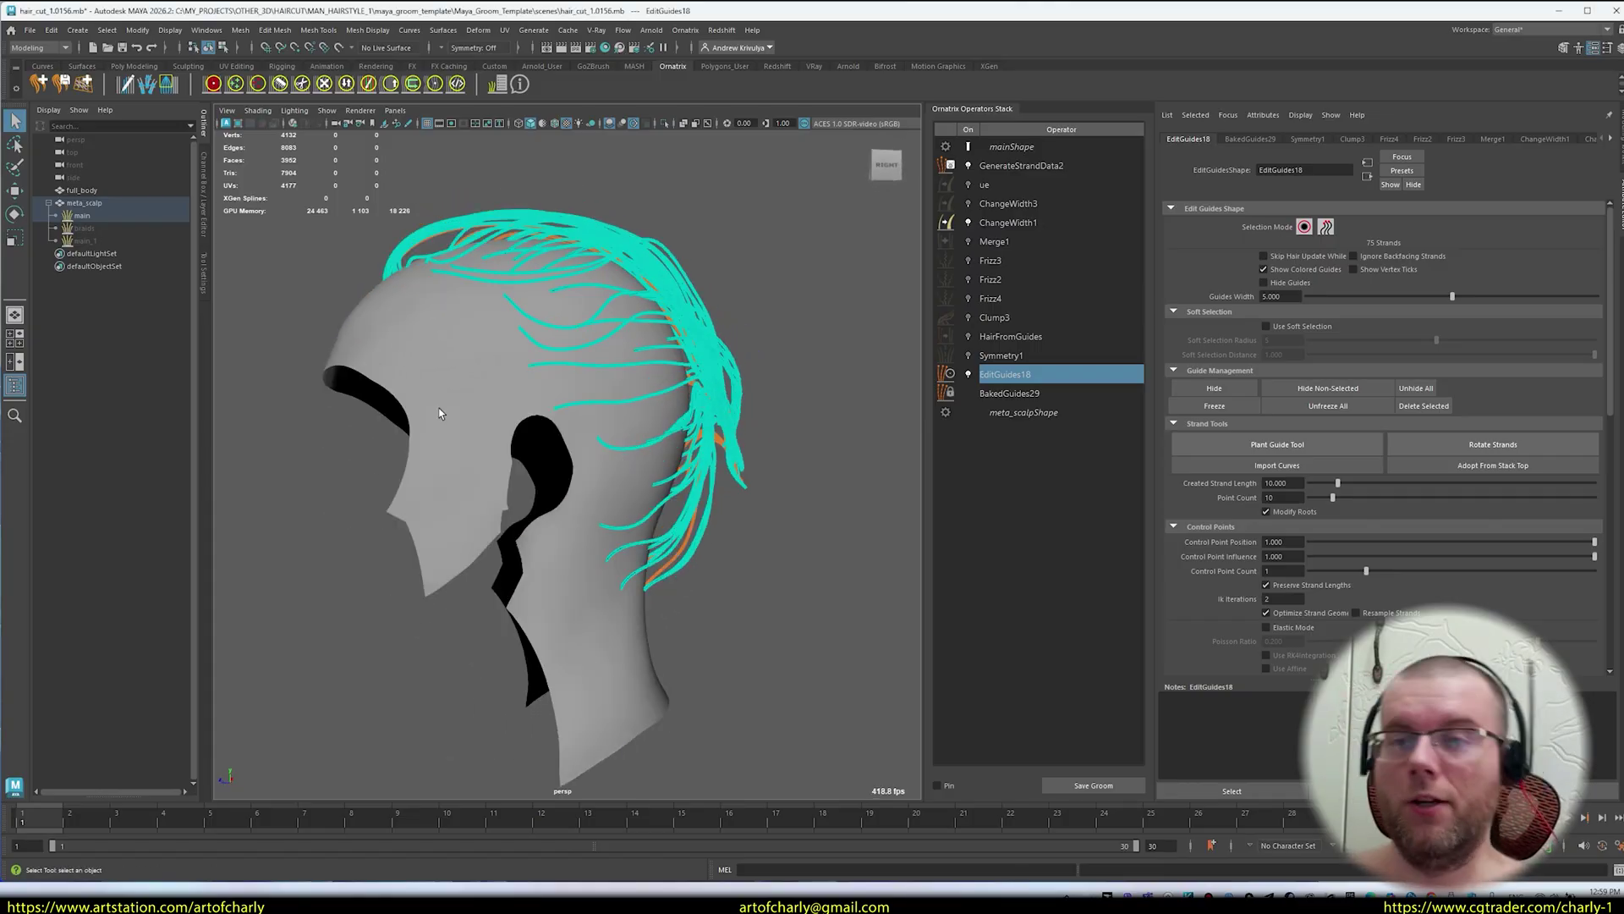
{"action": "left_click_drag", "start_coordinate": [729, 496], "coordinate": [905, 503], "text": "alt"}
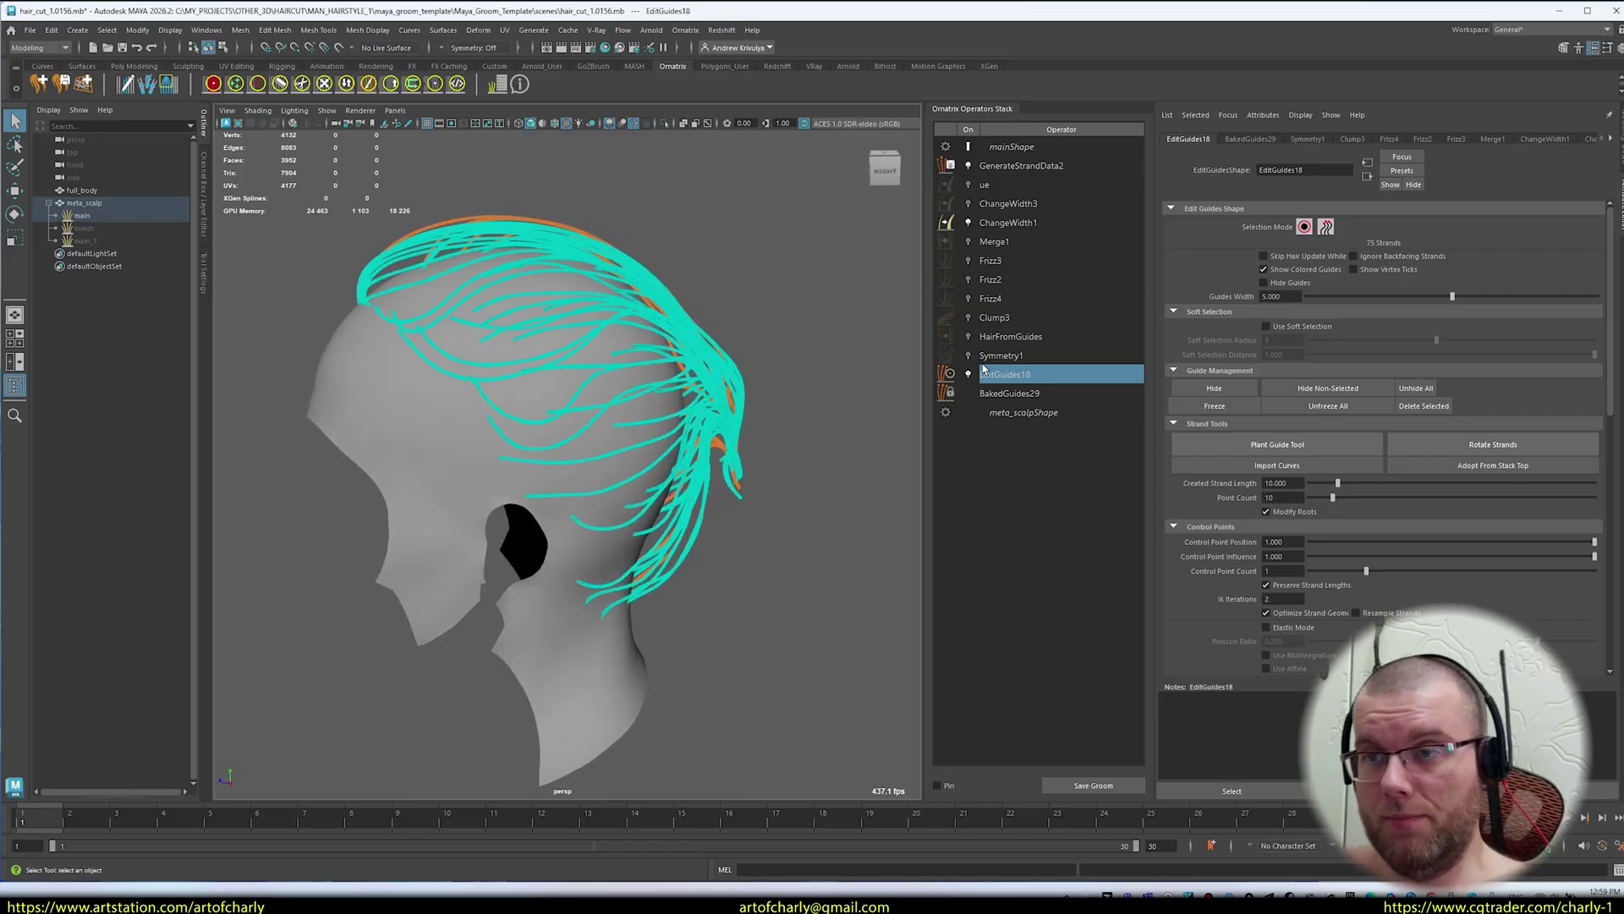
{"action": "left_click", "coordinate": [994, 243]}
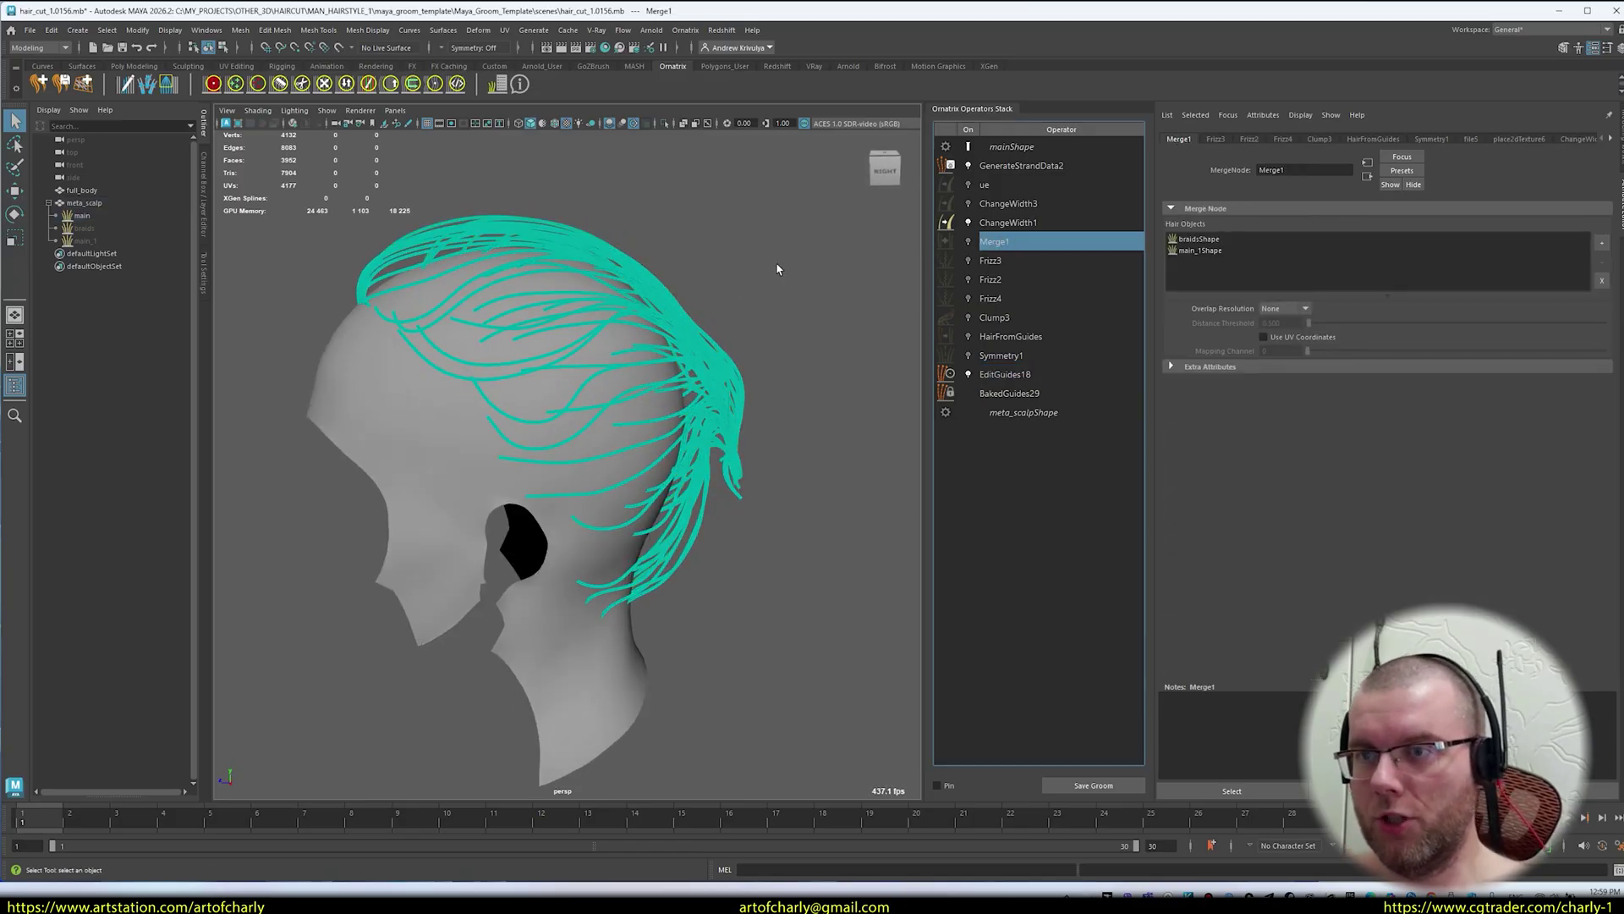
{"action": "left_click_drag", "start_coordinate": [662, 378], "coordinate": [748, 367], "text": "alt"}
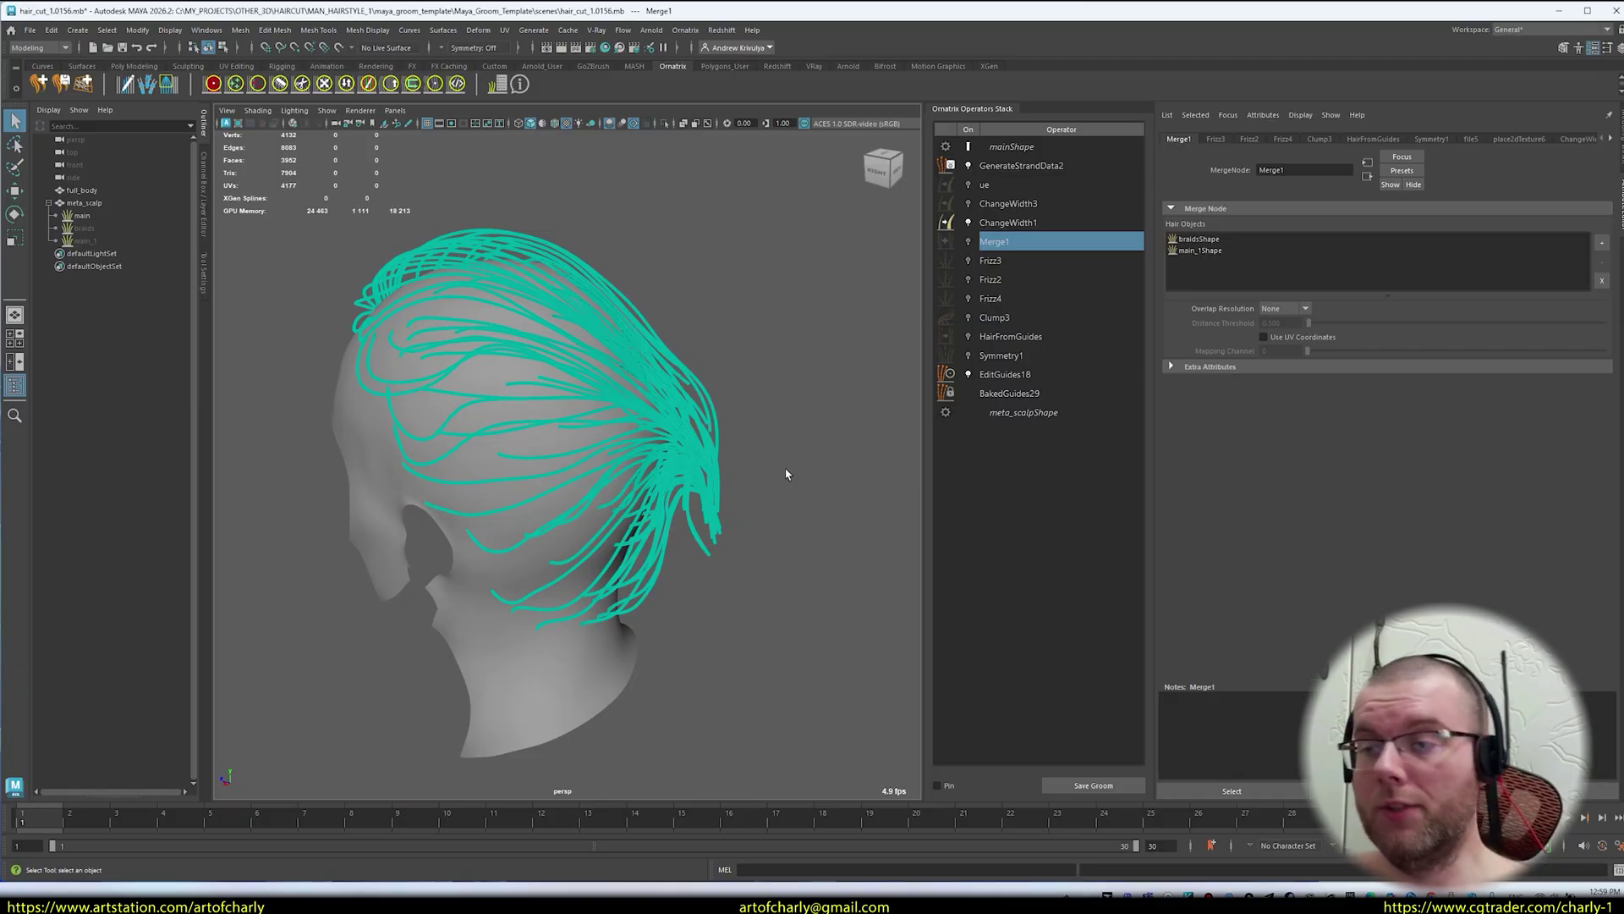
- Turn on the Symmetry1 operator above EditGuides18 to mirror the guides to the other half of the head
{"action": "left_click", "coordinate": [1020, 374]}
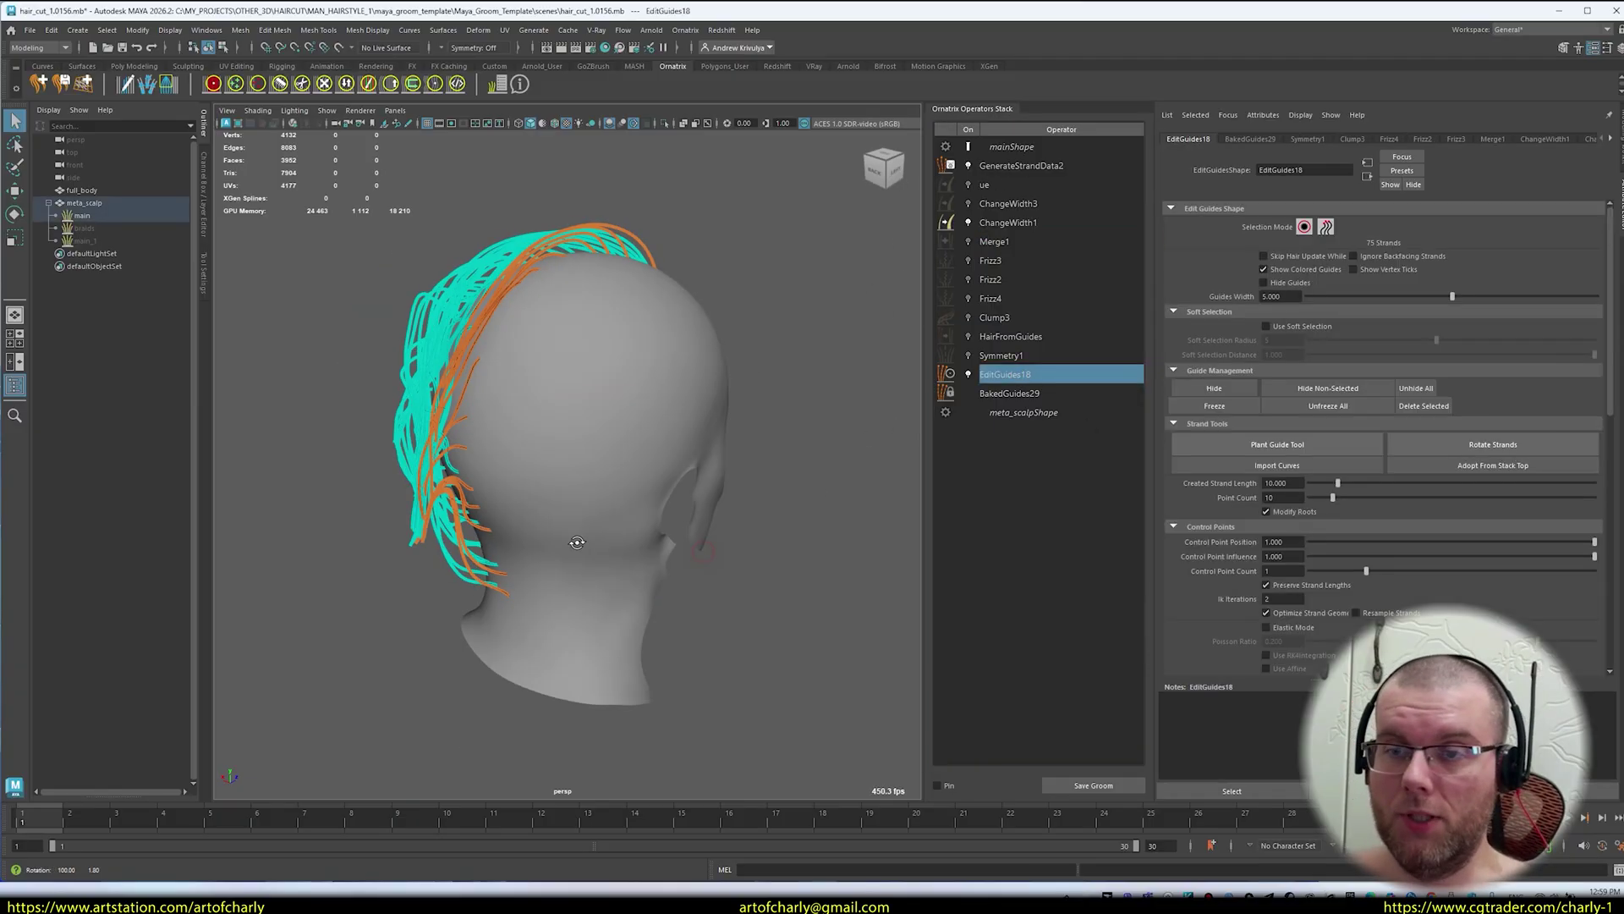
{"action": "left_click_drag", "start_coordinate": [573, 540], "coordinate": [541, 406], "text": "alt"}
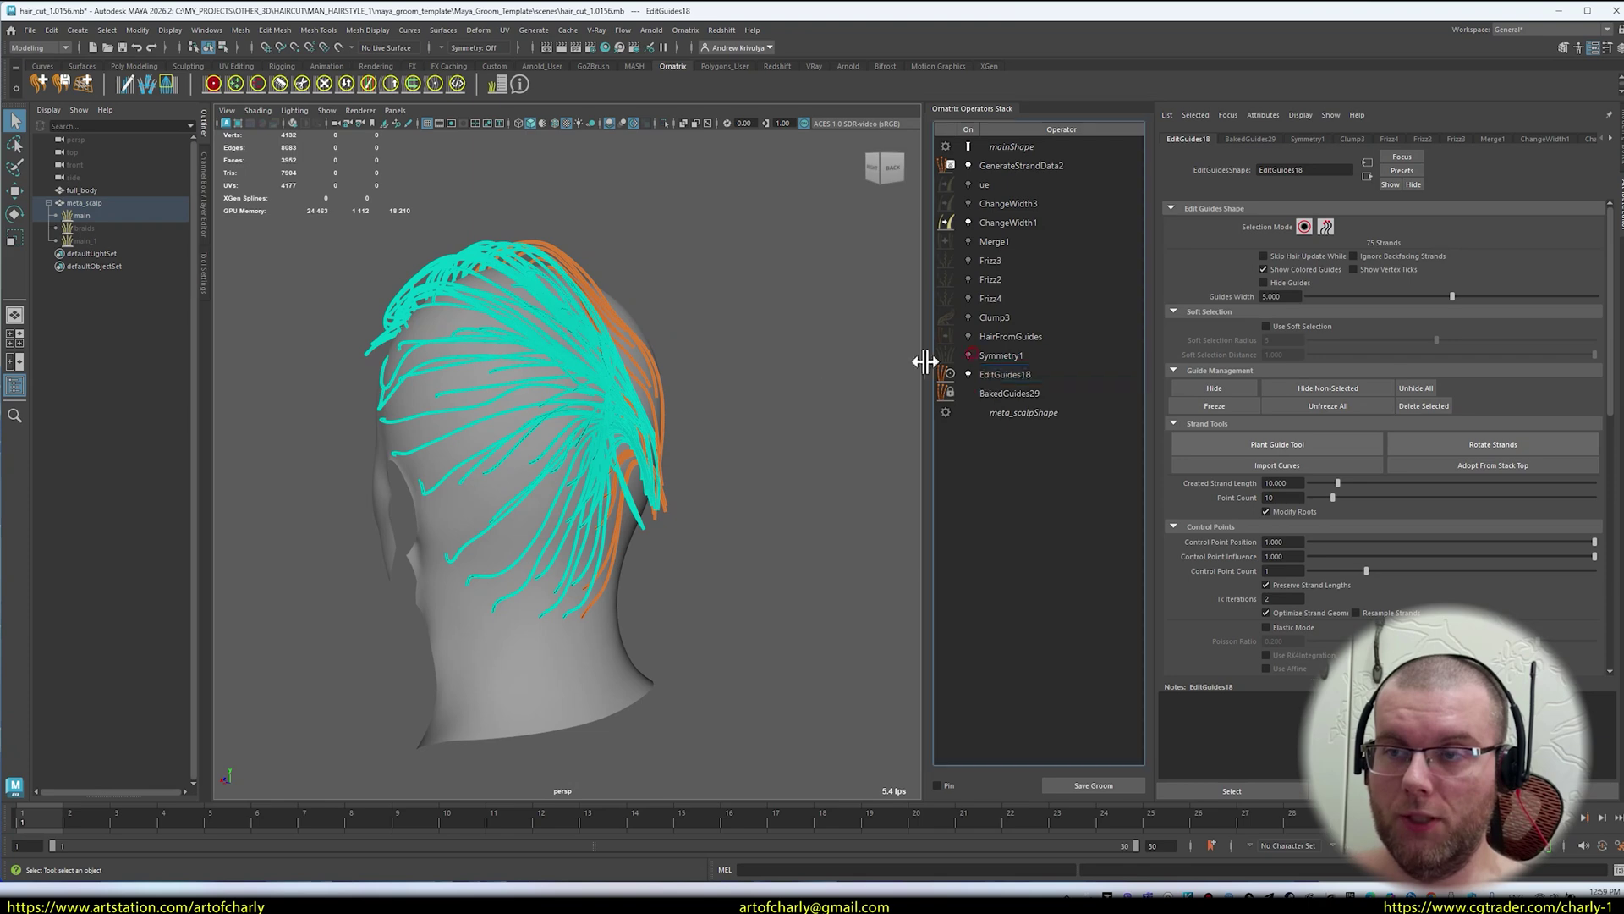
{"action": "left_click_drag", "start_coordinate": [896, 397], "coordinate": [766, 499], "text": "alt"}
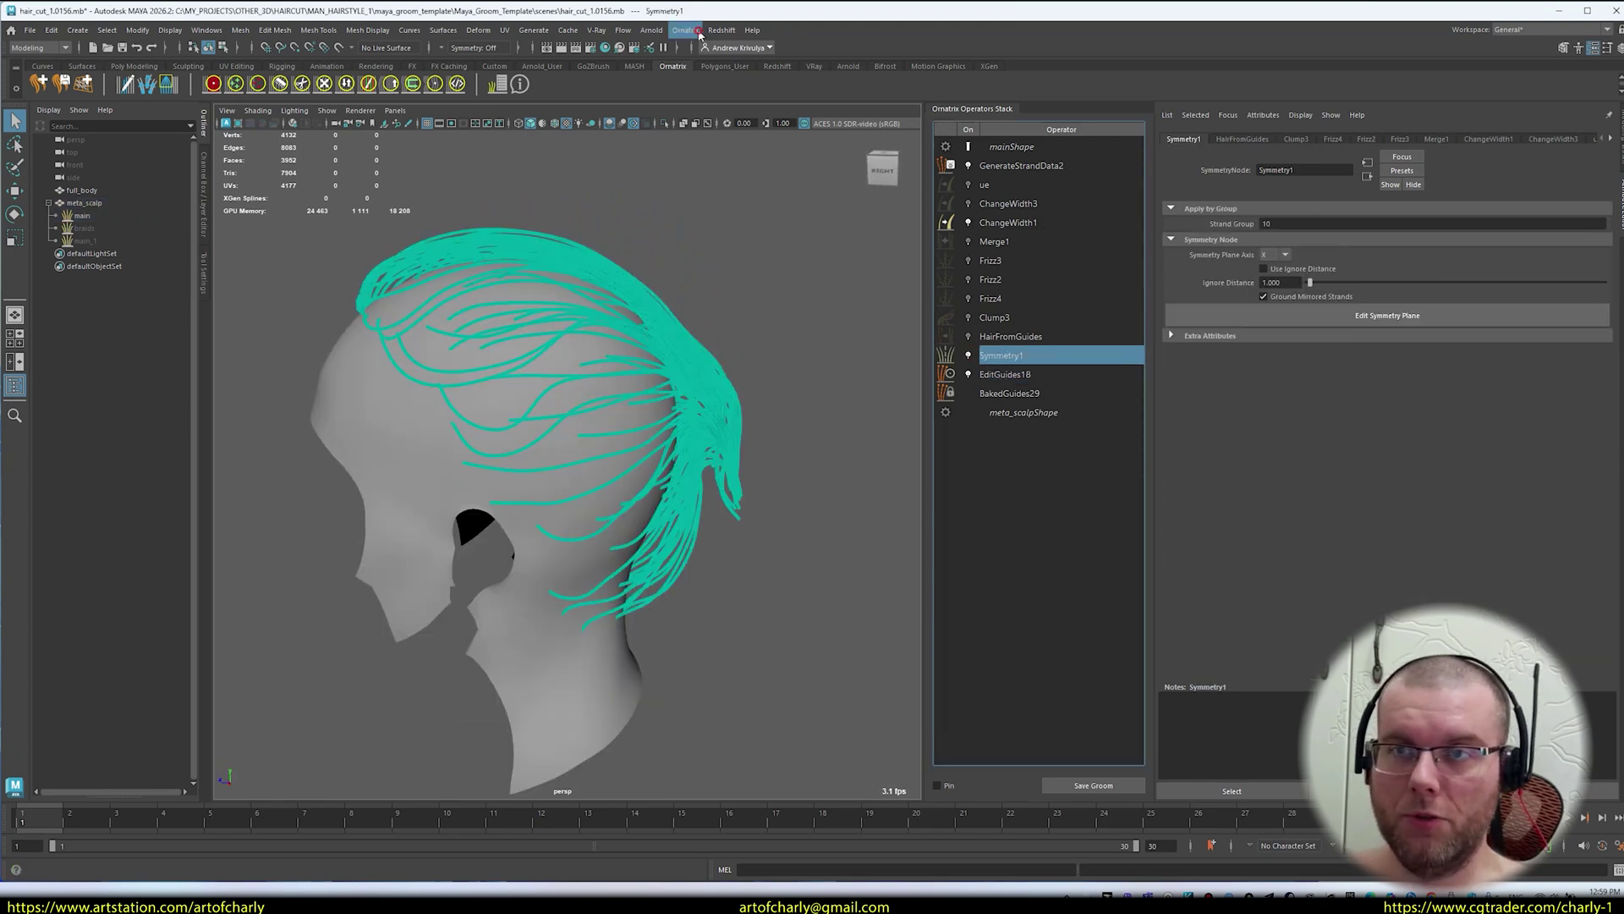
- Try an Edit Guides operator above Symmetry1 with all mirrored strands selected, and remove it from the stack
{"action": "left_click", "coordinate": [687, 32]}
{"action": "left_click", "coordinate": [736, 176]}
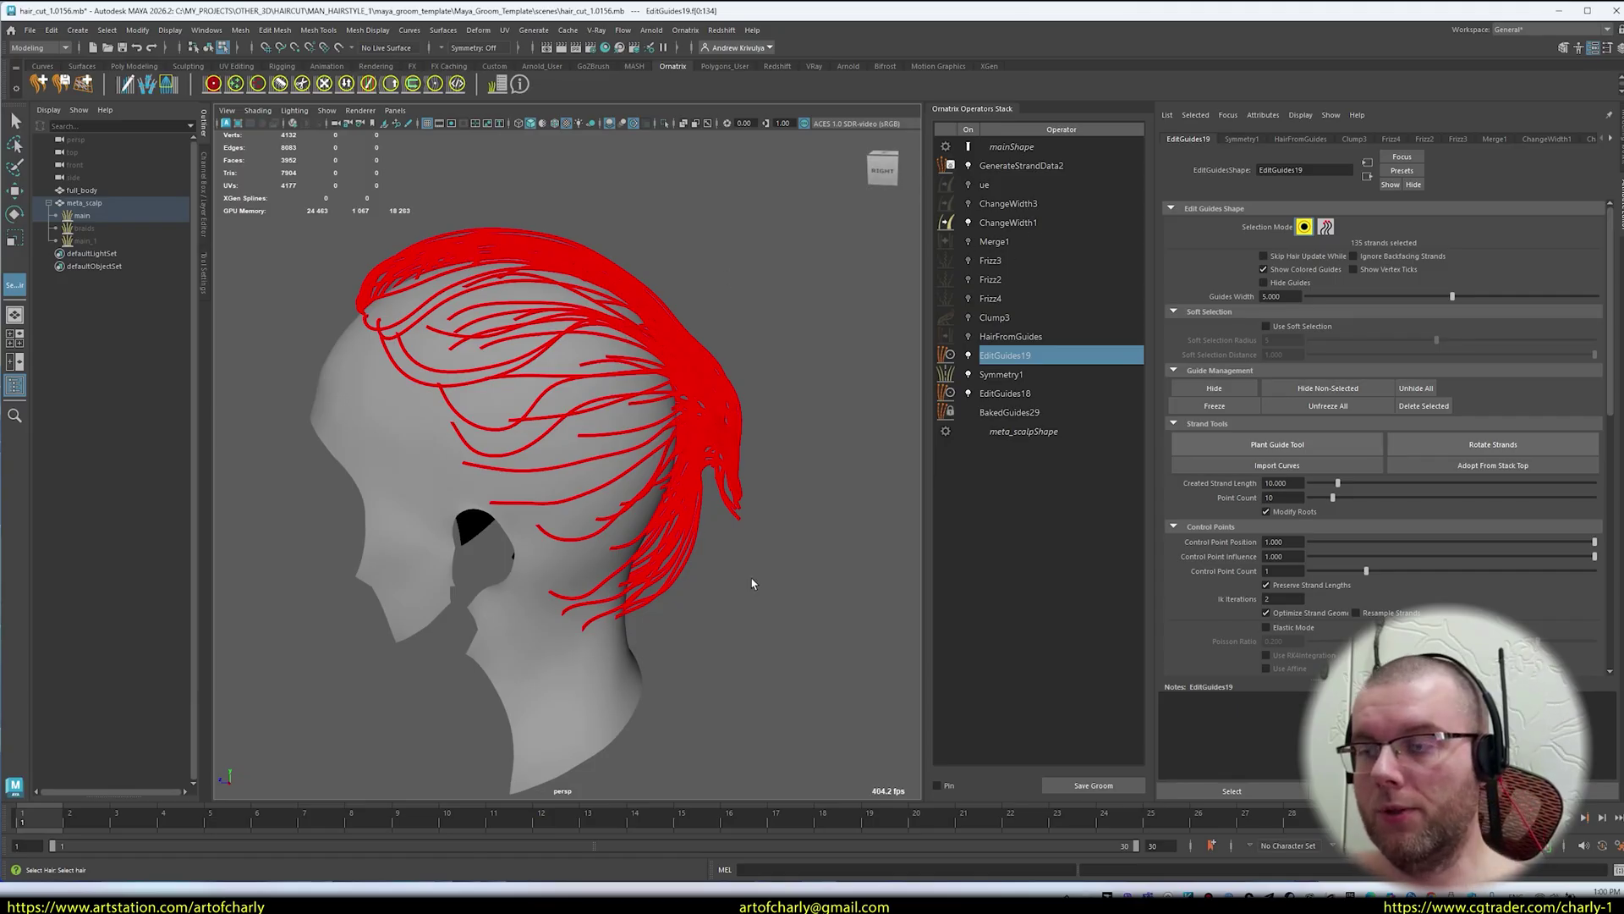
{"action": "left_click_drag", "start_coordinate": [532, 630], "coordinate": [391, 422], "text": "alt"}
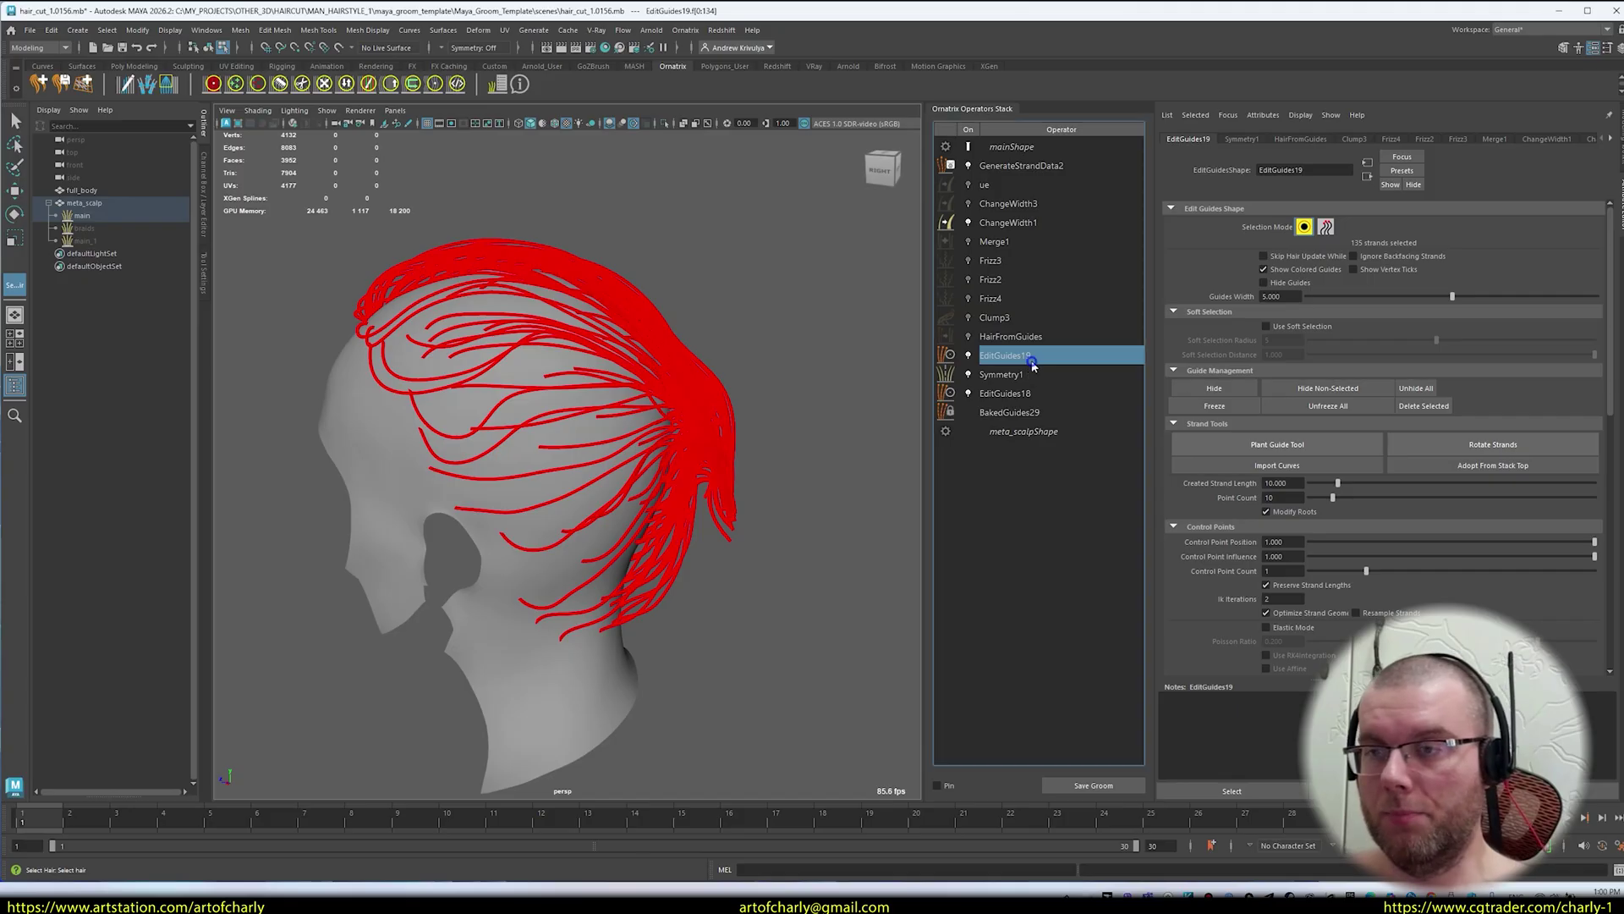
{"action": "right_click", "coordinate": [1026, 359]}
{"action": "left_click", "coordinate": [1100, 513]}
- Examine the mirrored Symmetry1 guides from the side and over the top of the scalp
{"action": "left_click", "coordinate": [1001, 355]}
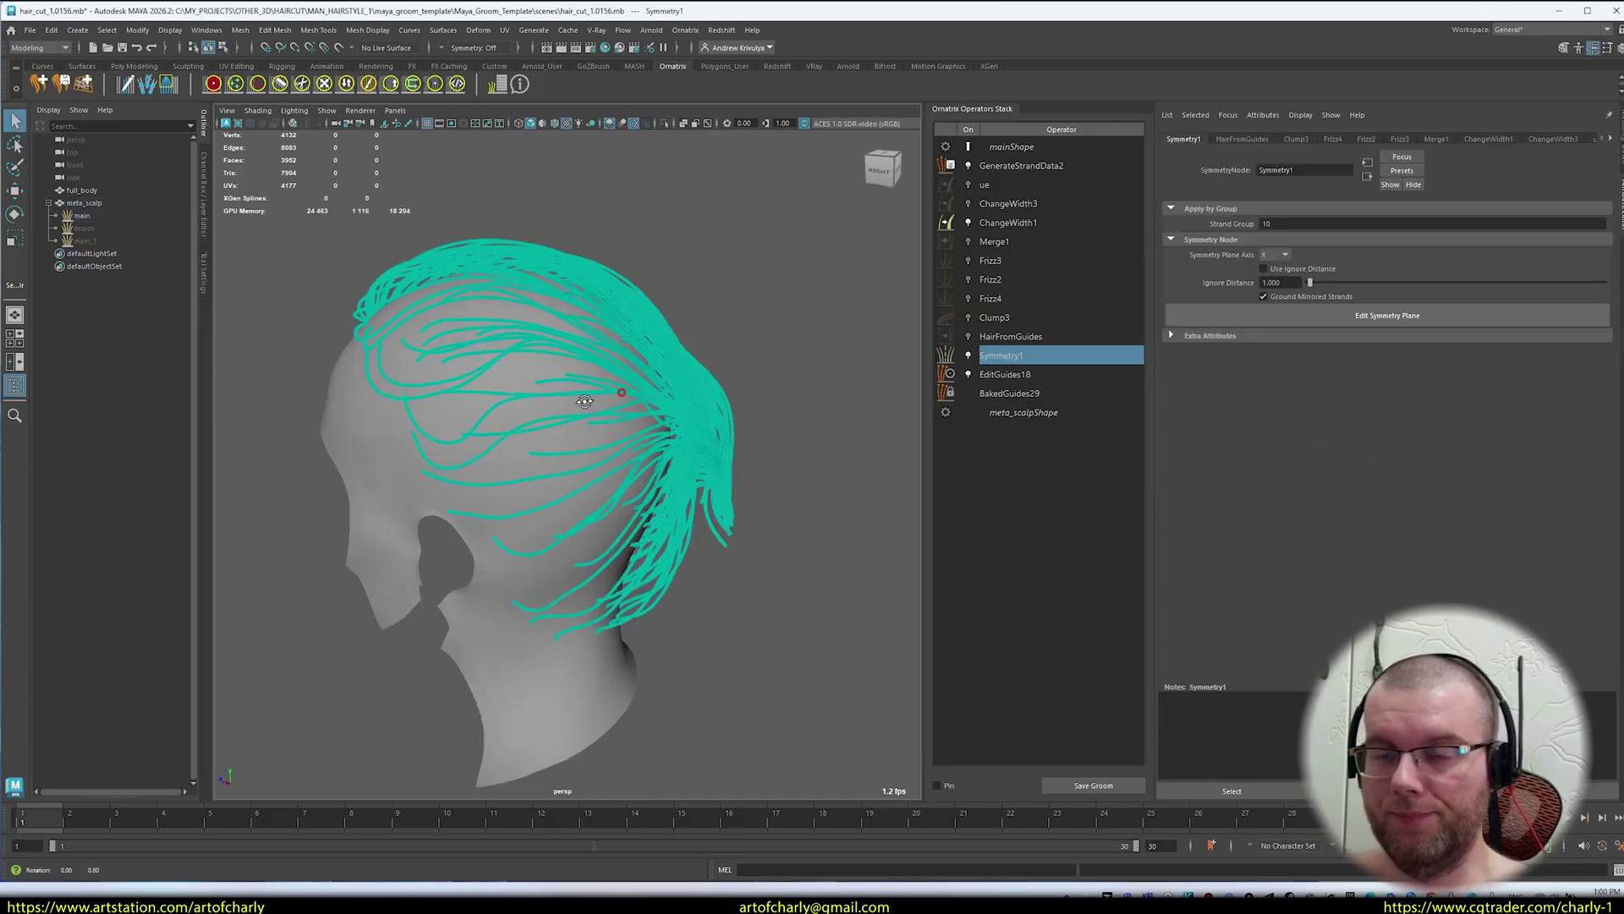
{"action": "left_click_drag", "start_coordinate": [518, 350], "coordinate": [402, 434], "text": "alt"}
{"action": "left_click_drag", "start_coordinate": [453, 607], "coordinate": [464, 305], "text": "alt"}
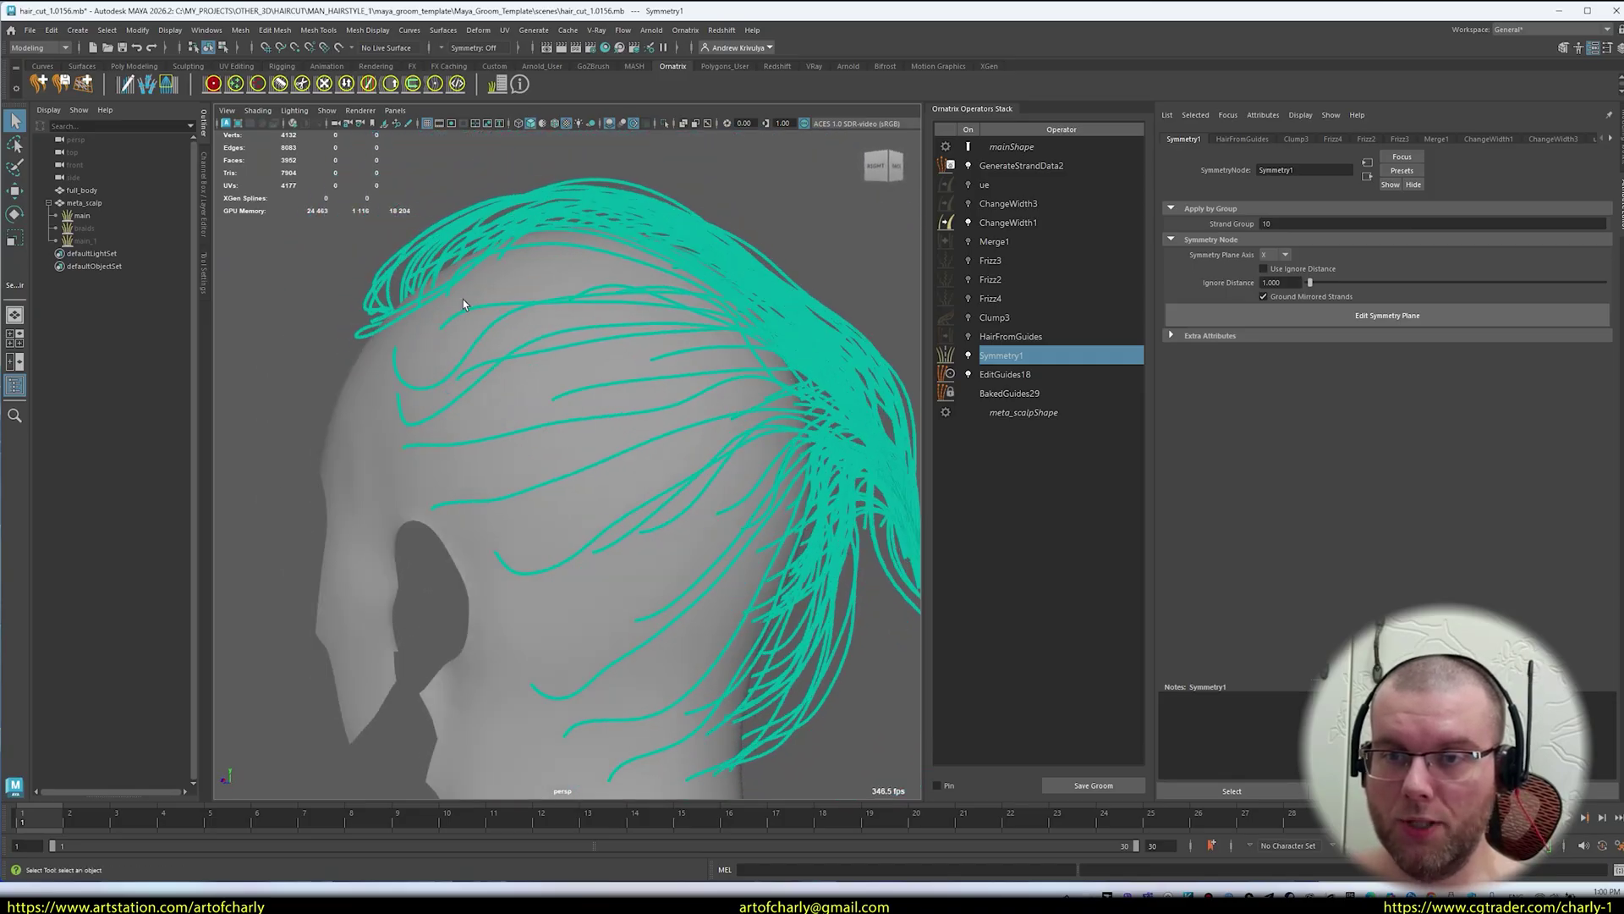
{"action": "left_click_drag", "start_coordinate": [712, 603], "coordinate": [533, 531], "text": "alt"}
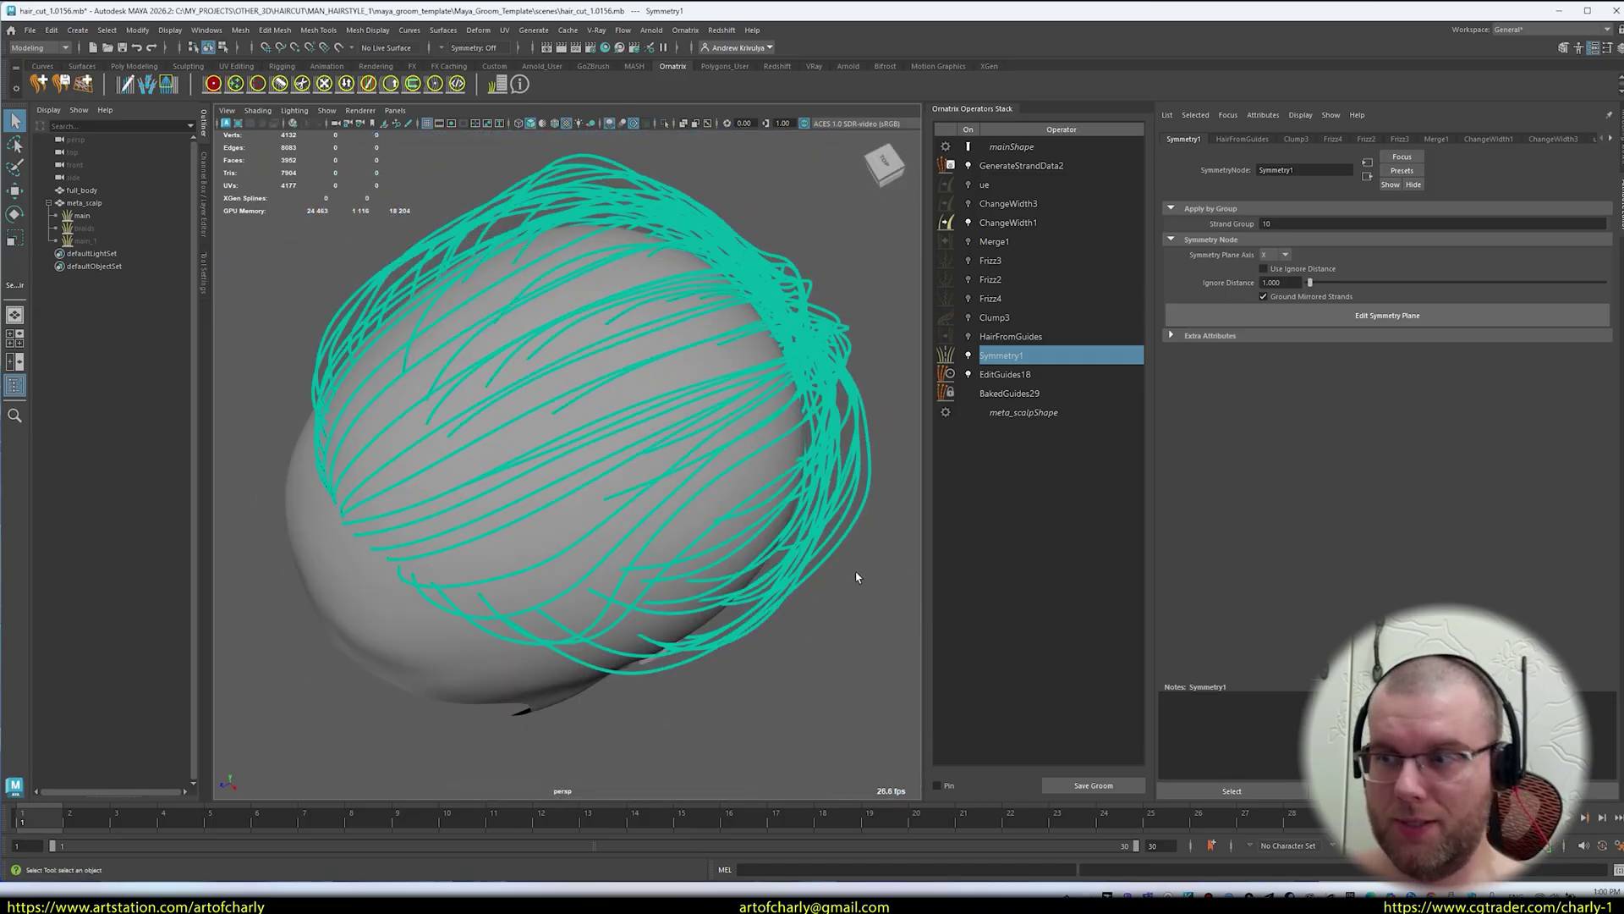
{"action": "left_click_drag", "start_coordinate": [888, 606], "coordinate": [669, 389], "text": "alt"}
- Hide the main hair object and show the braids object under meta_scalp with its operator stack
{"action": "left_click", "coordinate": [82, 216]}
{"action": "key", "text": "ctrl+h"}
{"action": "left_click", "coordinate": [85, 227]}
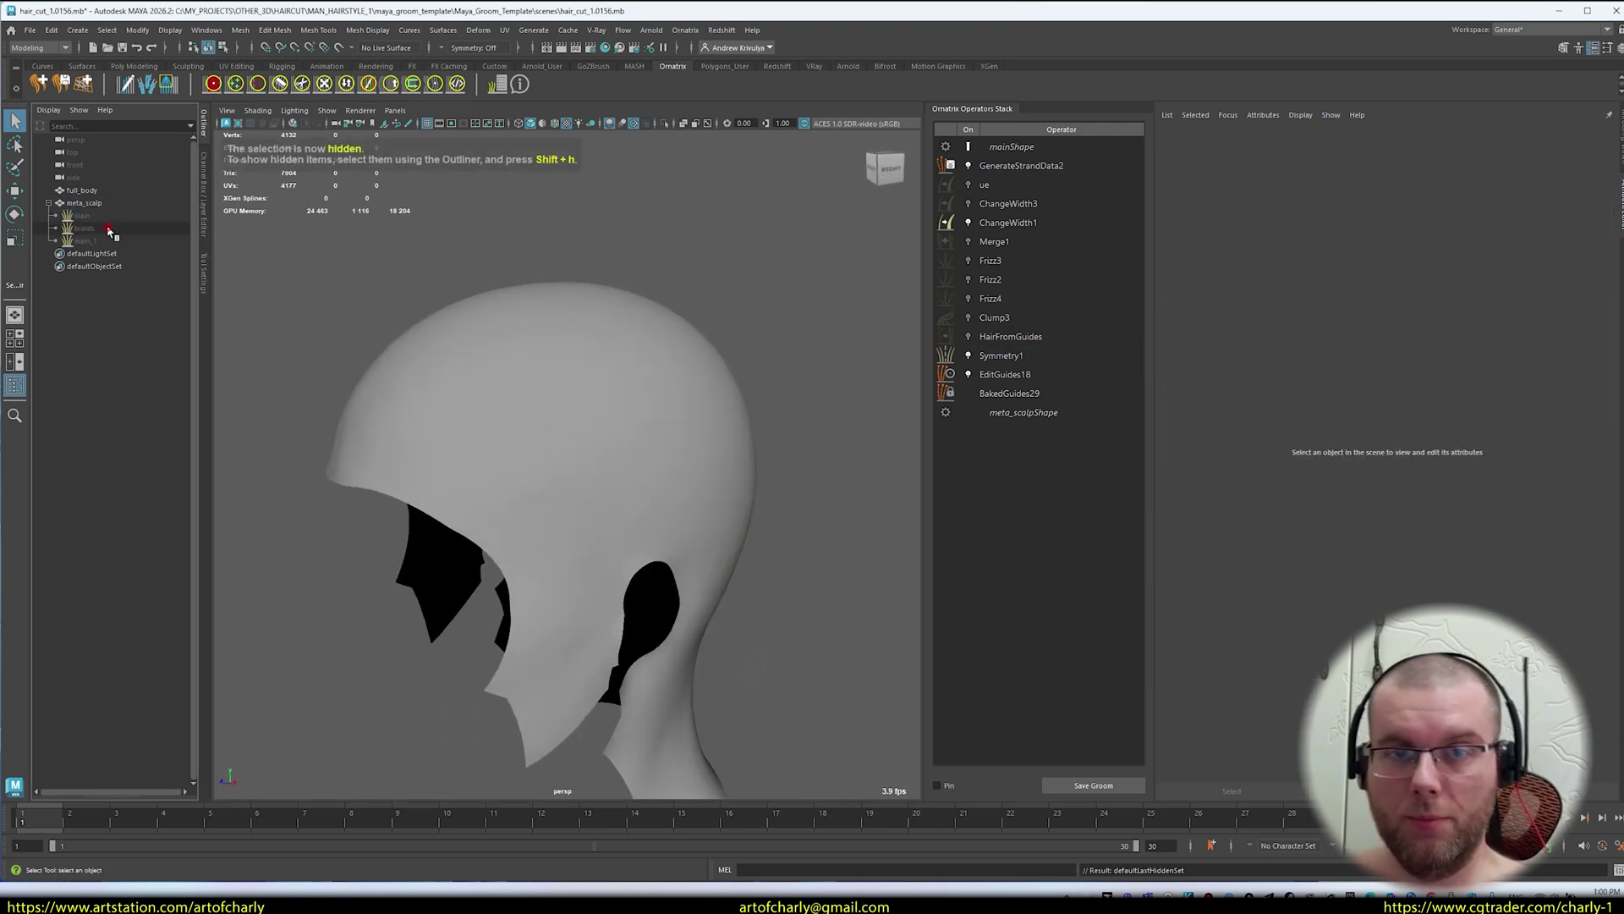
{"action": "left_click_drag", "start_coordinate": [656, 424], "coordinate": [652, 297], "text": "alt"}
{"action": "right_click_drag", "start_coordinate": [653, 297], "coordinate": [657, 474], "text": "alt"}
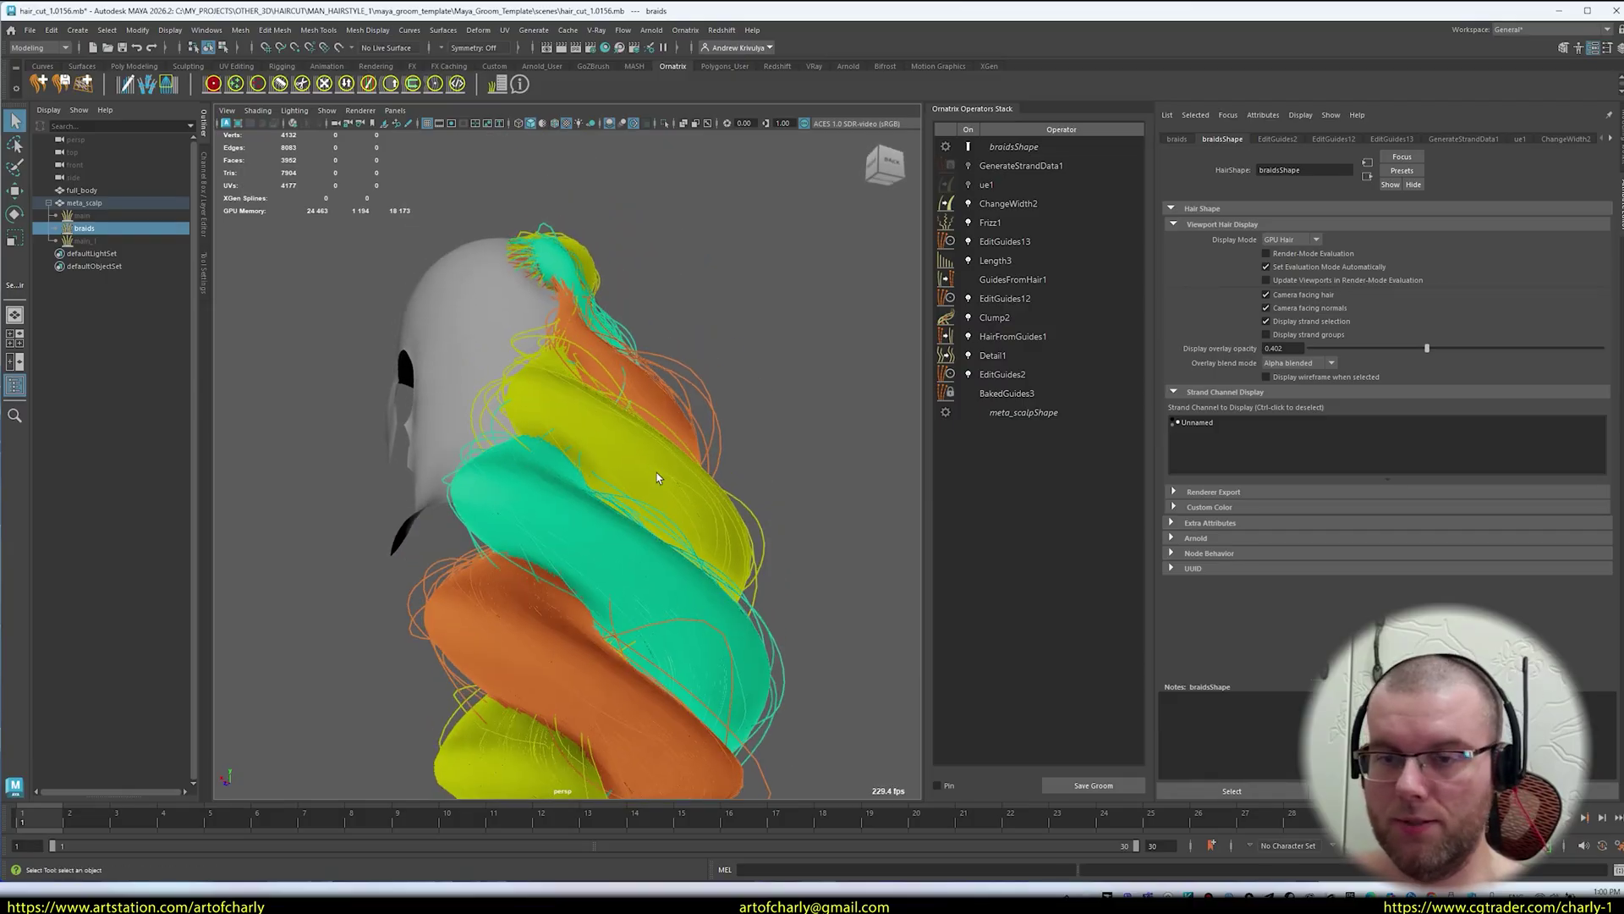
- Examine the coloured twisted strands of the braids from their roots on the scalp down the ponytail
{"action": "left_click_drag", "start_coordinate": [656, 474], "coordinate": [616, 404], "text": "alt"}
{"action": "right_click_drag", "start_coordinate": [617, 404], "coordinate": [618, 428], "text": "alt"}
{"action": "left_click_drag", "start_coordinate": [618, 427], "coordinate": [528, 463], "text": "alt"}
{"action": "left_click_drag", "start_coordinate": [562, 604], "coordinate": [650, 474], "text": "alt"}
{"action": "scroll", "coordinate": [649, 423], "scroll_direction": "up", "scroll_amount": 2}
{"action": "middle_click_drag", "start_coordinate": [650, 423], "coordinate": [647, 437], "text": "alt"}
{"action": "left_click_drag", "start_coordinate": [647, 435], "coordinate": [601, 310], "text": "alt"}
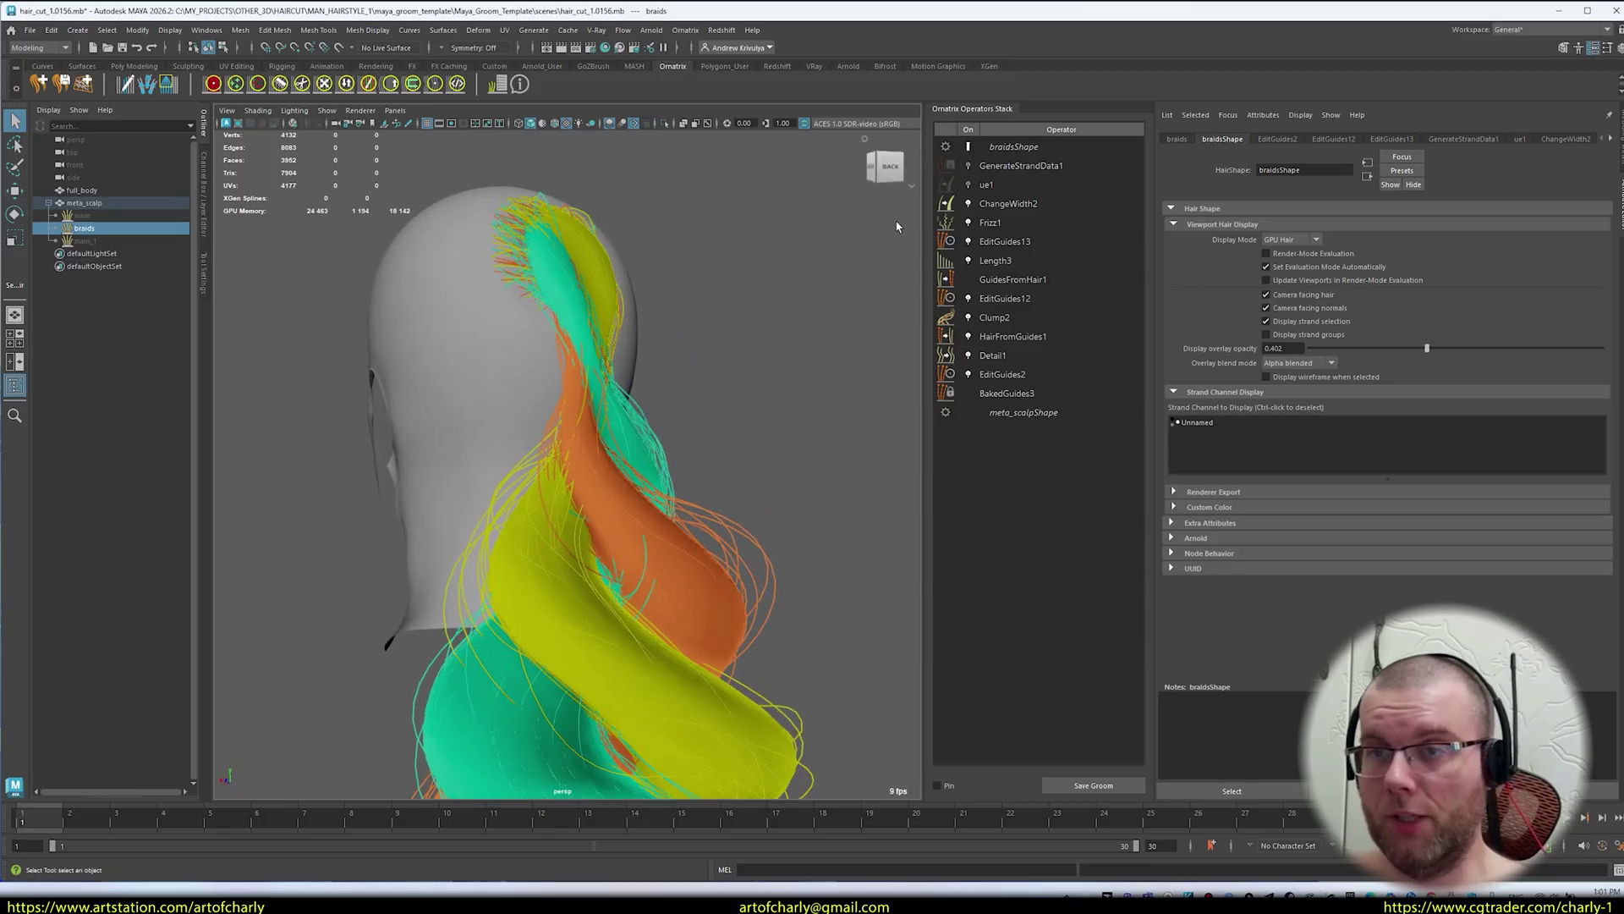
- Turn off the braids' styling operators down through EditGuides12 and Clump2, and view the straight strands from HairFromGuides1
{"action": "left_click", "coordinate": [969, 298]}
{"action": "left_click", "coordinate": [968, 317]}
{"action": "left_click", "coordinate": [1007, 336]}
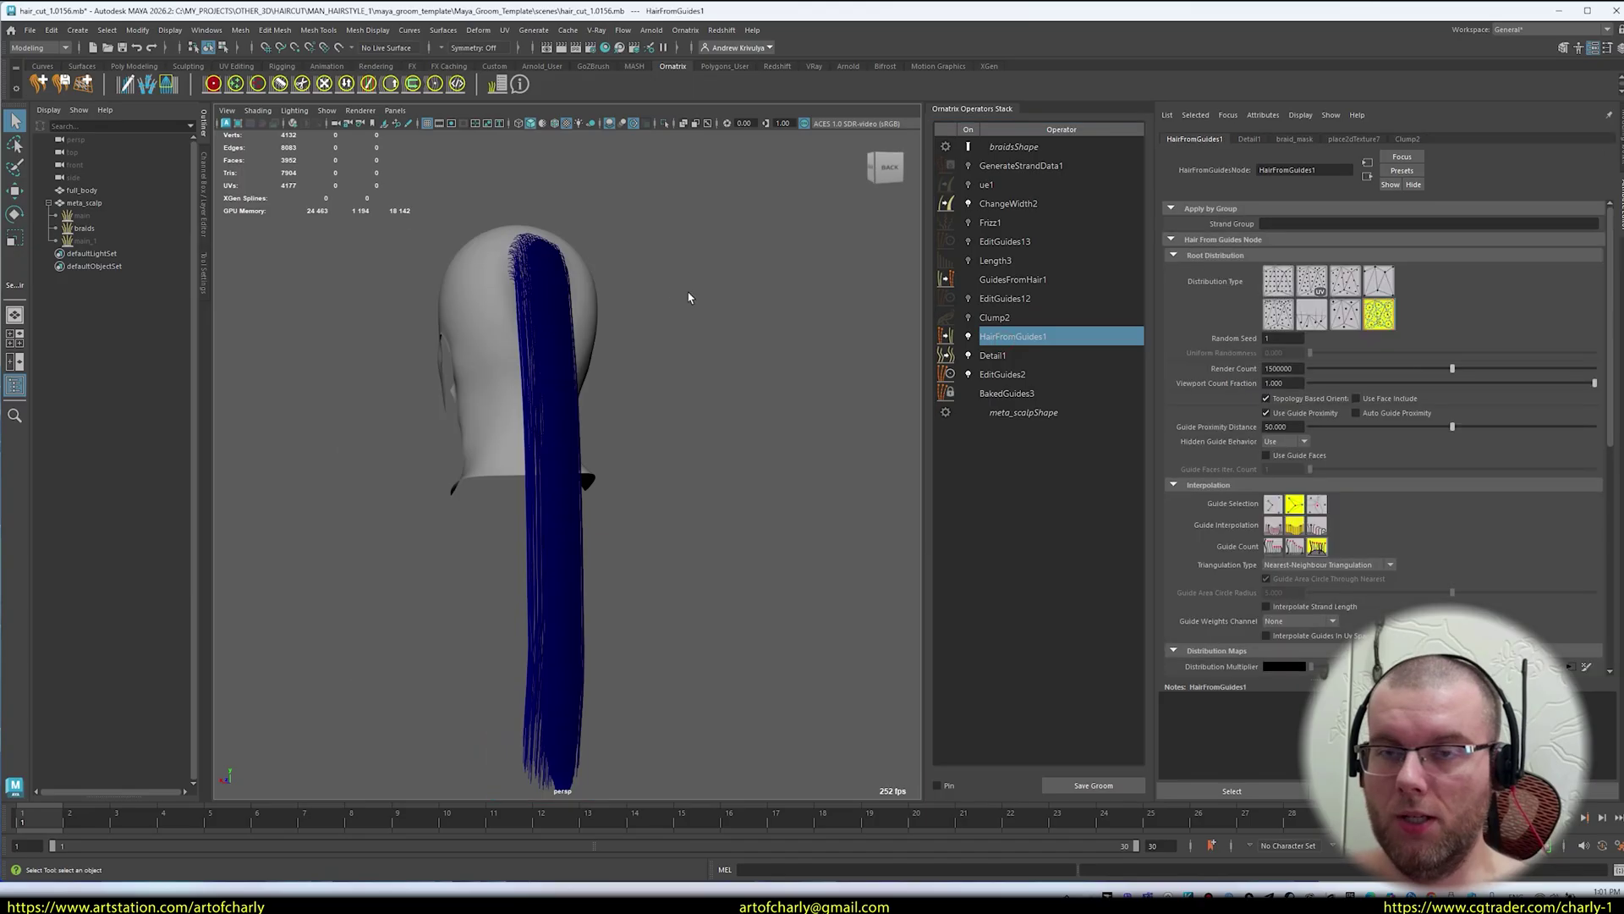
{"action": "left_click_drag", "start_coordinate": [687, 423], "coordinate": [988, 355], "text": "alt"}
- Turn off HairFromGuides1 and Detail1 and inspect the single ponytail guide in EditGuides2
{"action": "left_click", "coordinate": [968, 336]}
{"action": "left_click", "coordinate": [1002, 374]}
{"action": "scroll", "coordinate": [598, 392], "scroll_direction": "up", "scroll_amount": 3}
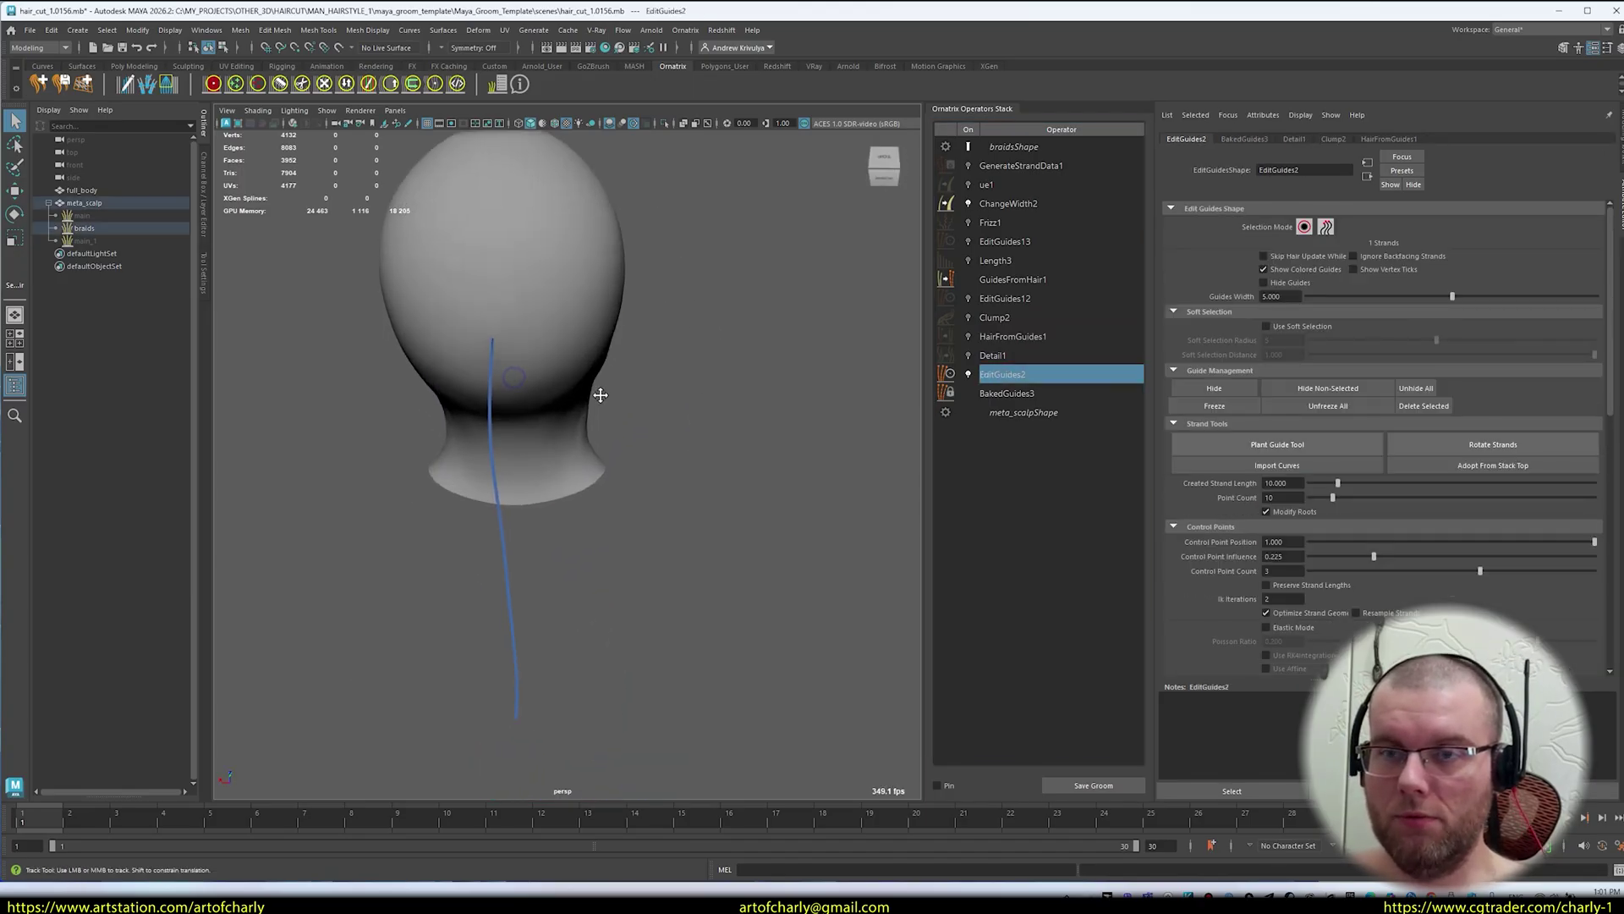
{"action": "left_click_drag", "start_coordinate": [598, 391], "coordinate": [677, 359], "text": "alt"}
- Check Detail1's view point count, and turn Detail1 and HairFromGuides1 back on to fill the ponytail with strands
{"action": "left_click", "coordinate": [993, 355]}
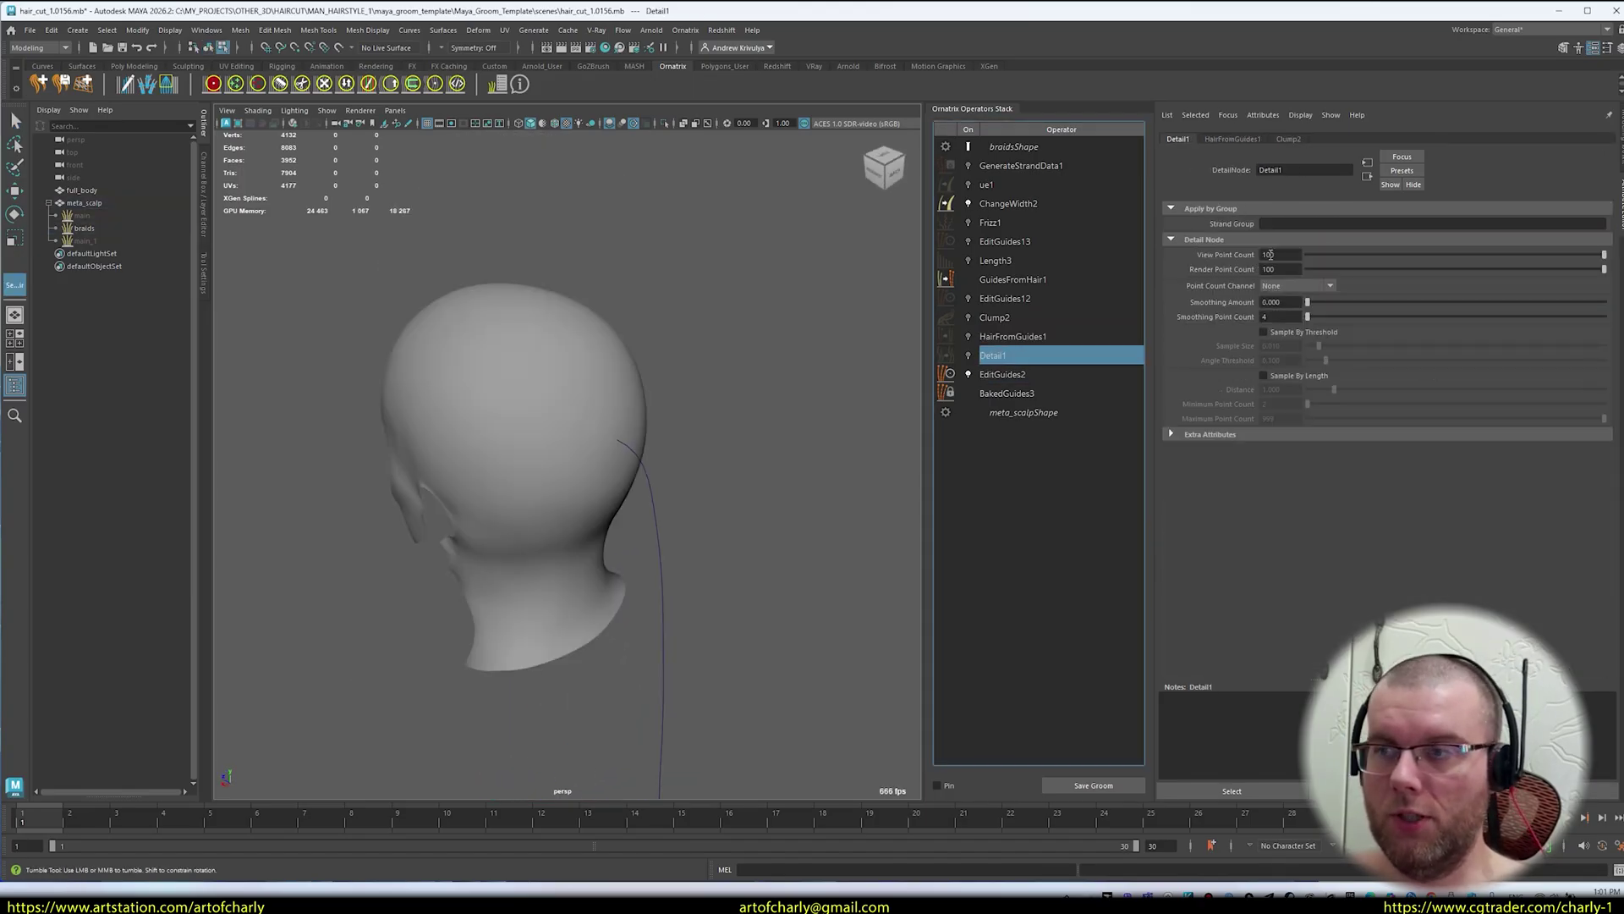
{"action": "left_click_drag", "start_coordinate": [1270, 253], "coordinate": [1205, 261]}
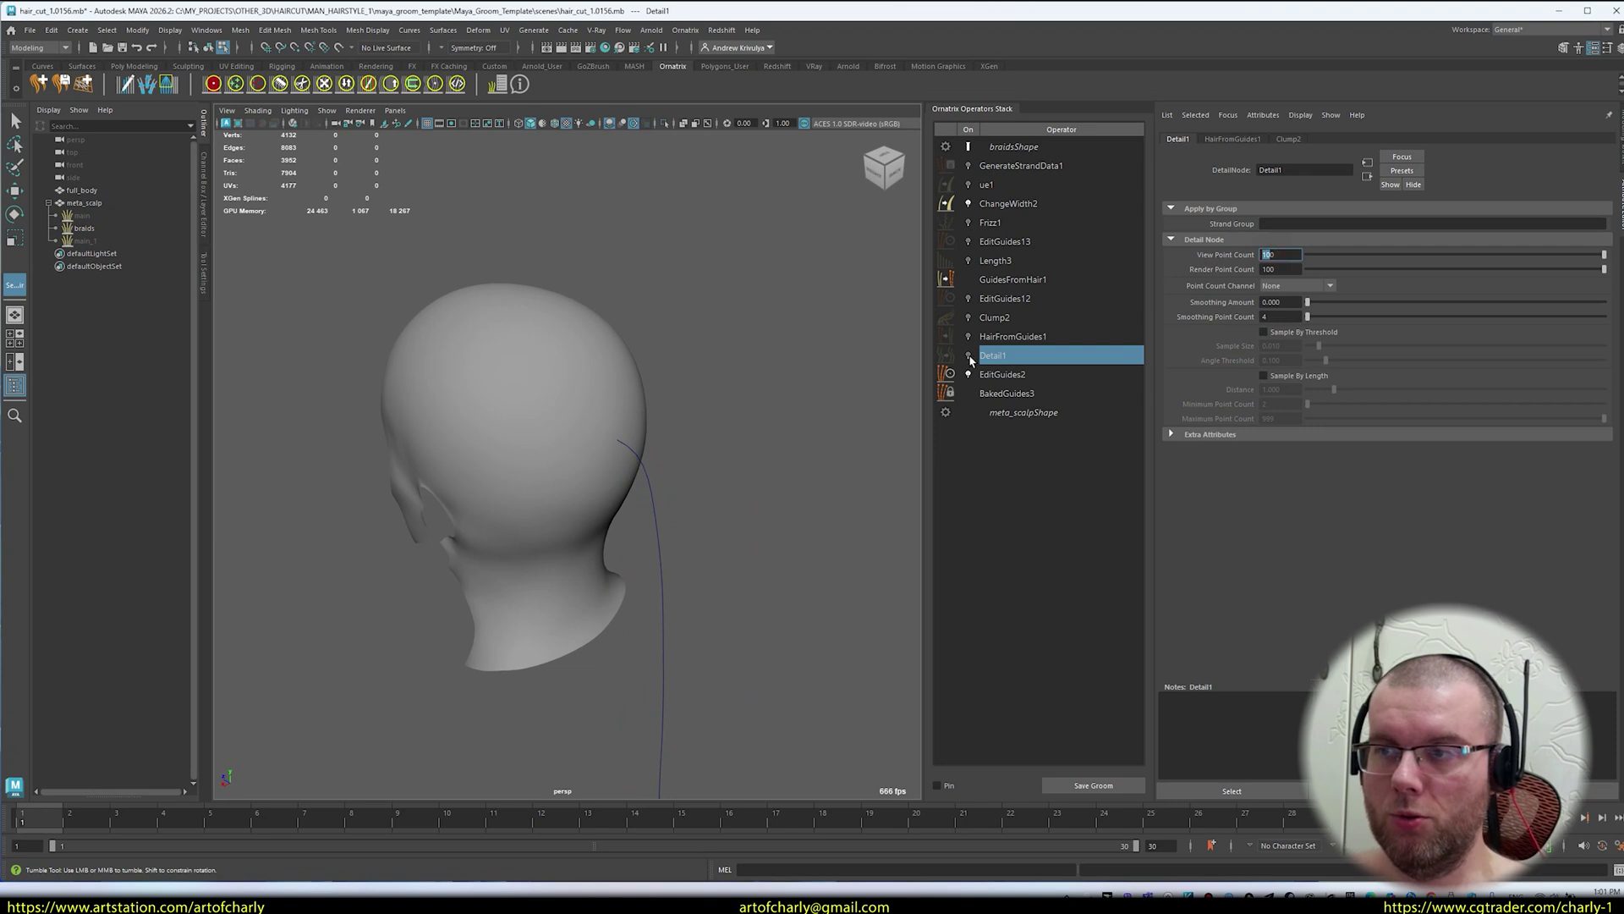
{"action": "left_click", "coordinate": [1009, 339]}
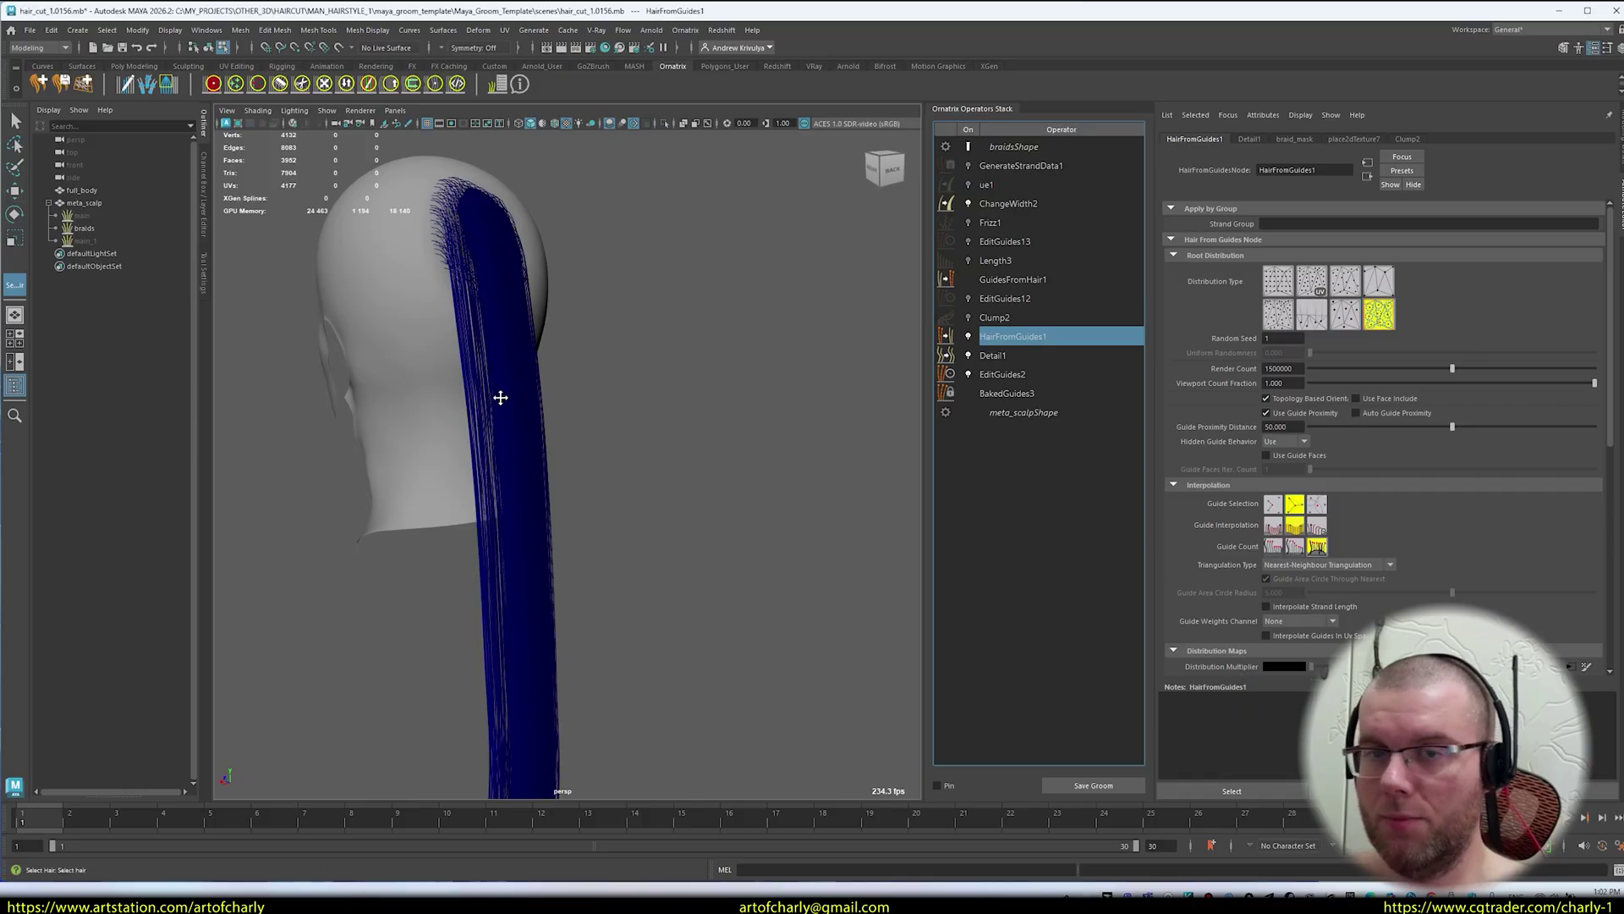
{"action": "left_click_drag", "start_coordinate": [500, 397], "coordinate": [446, 341], "text": "alt"}
{"action": "right_click_drag", "start_coordinate": [445, 341], "coordinate": [522, 377], "text": "alt"}
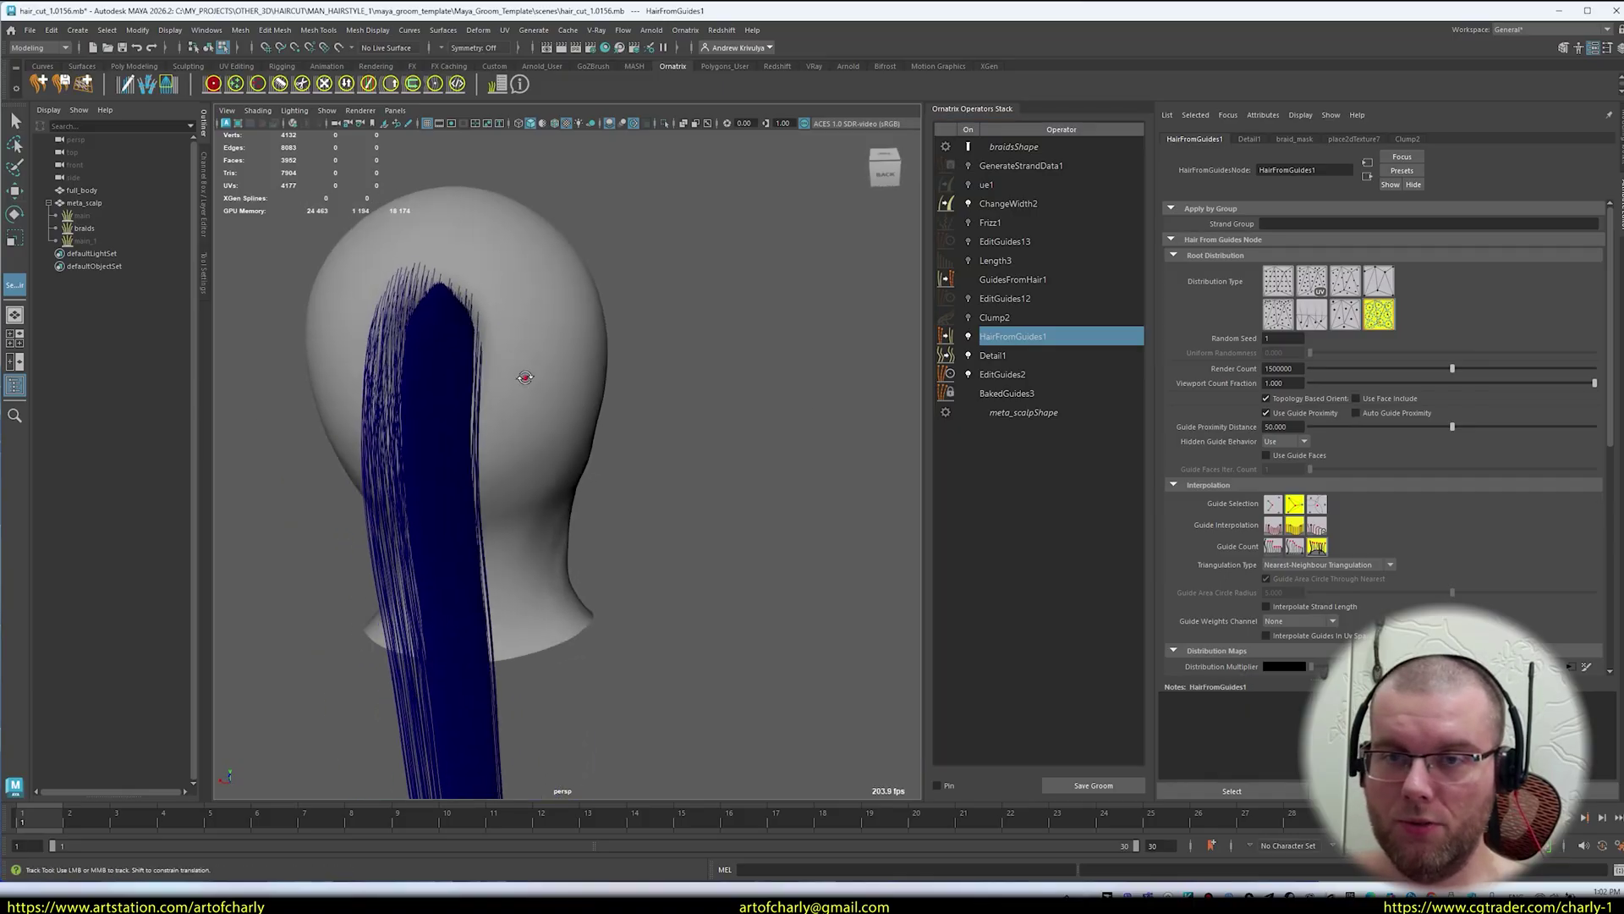
{"action": "left_click_drag", "start_coordinate": [522, 377], "coordinate": [455, 323], "text": "alt"}
- Turn the Clump2 operator back on and view the twisted braid shape along the full ponytail
{"action": "left_click_drag", "start_coordinate": [419, 385], "coordinate": [442, 352], "text": "alt"}
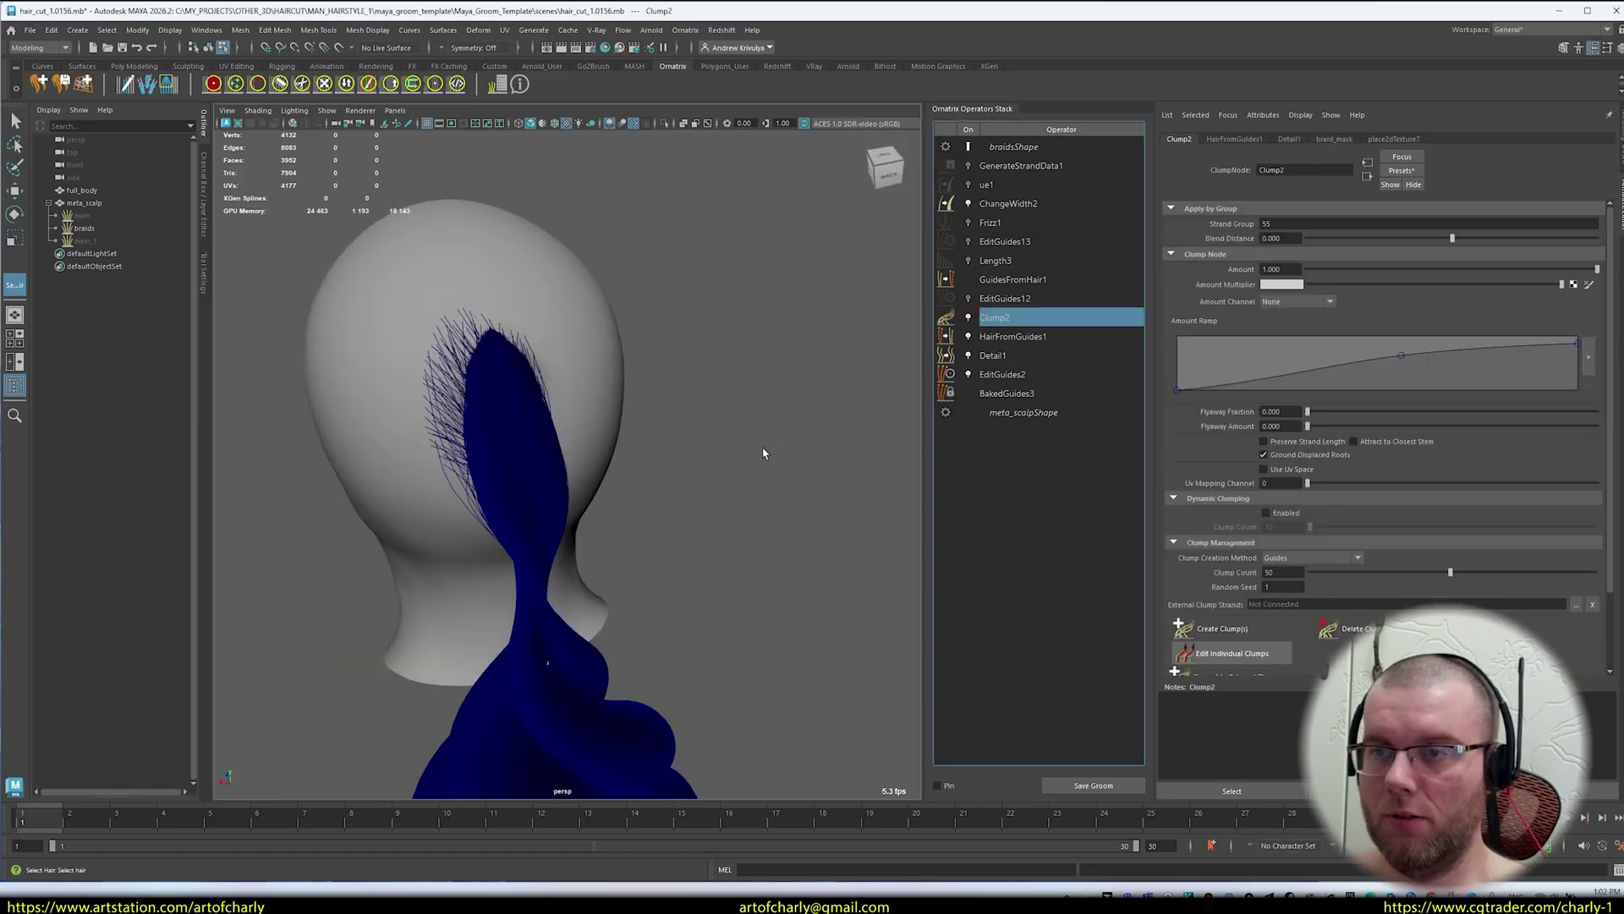
{"action": "middle_click_drag", "start_coordinate": [692, 453], "coordinate": [679, 405], "text": "alt"}
{"action": "scroll", "coordinate": [679, 405], "scroll_direction": "down", "scroll_amount": 5}
{"action": "left_click_drag", "start_coordinate": [709, 393], "coordinate": [702, 317], "text": "alt"}
{"action": "right_click_drag", "start_coordinate": [702, 317], "coordinate": [727, 305], "text": "alt"}
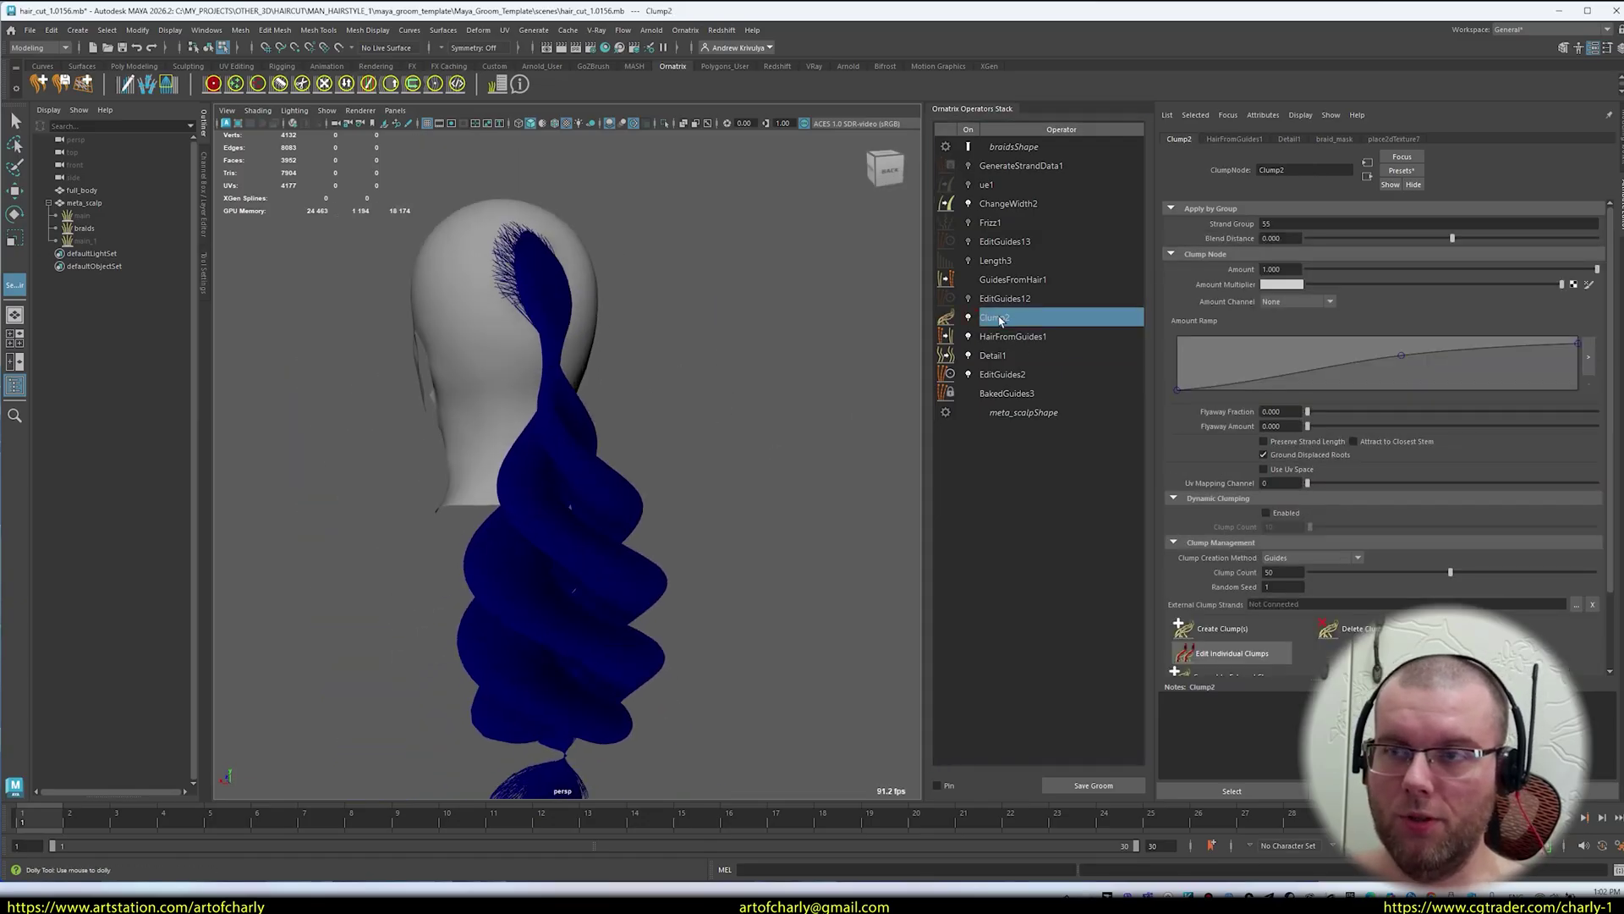
{"action": "left_click", "coordinate": [172, 91]}
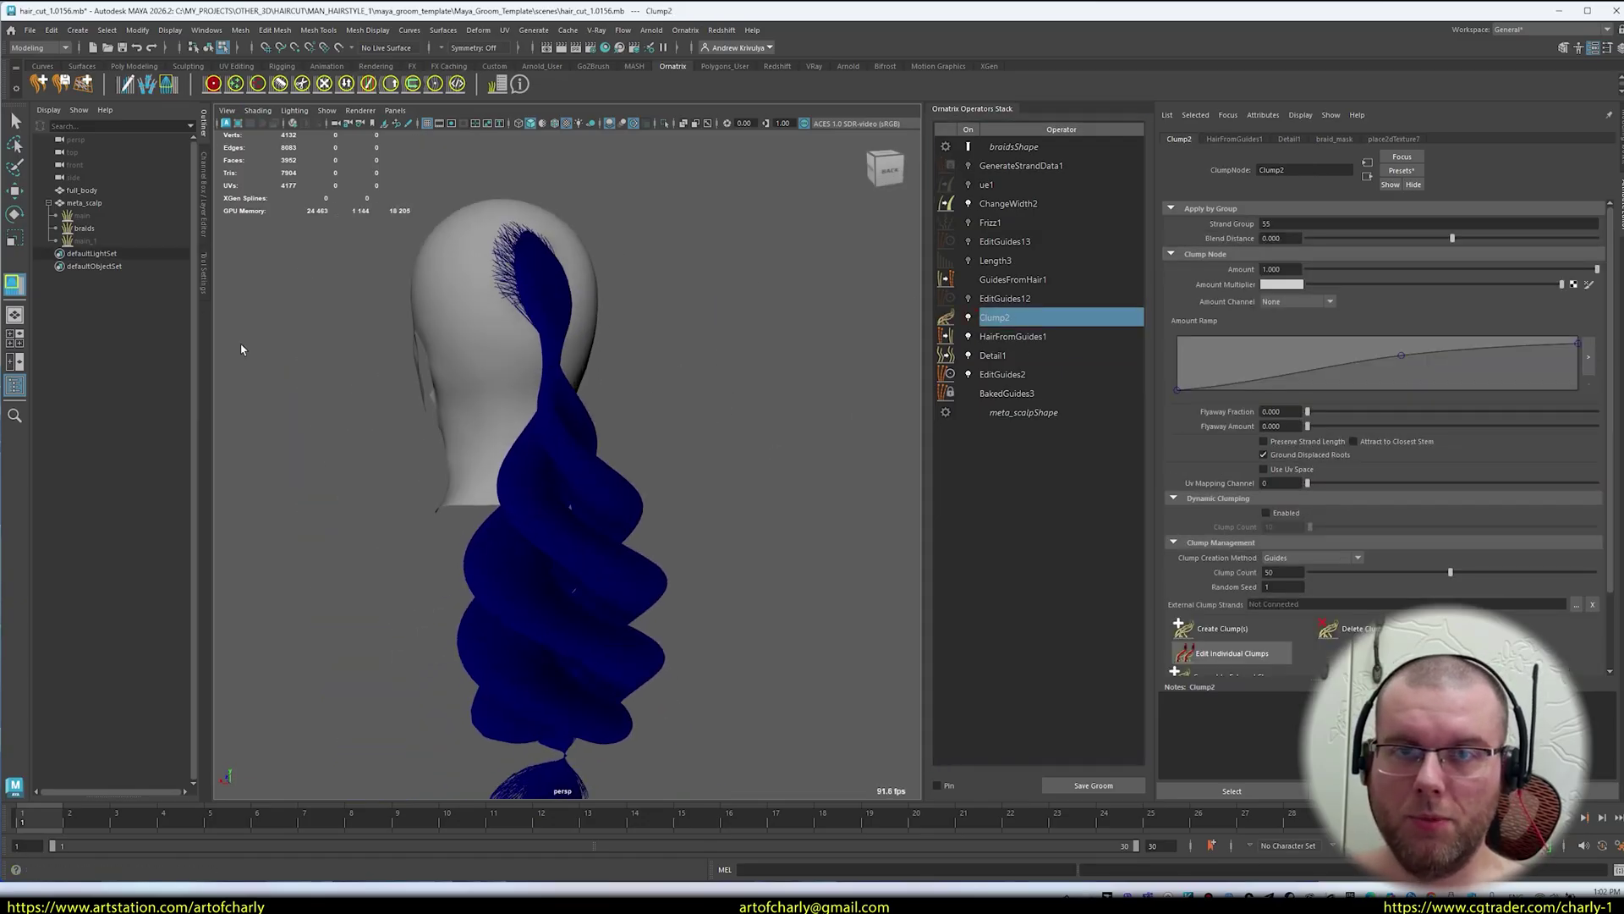
- Open the individual clump editing settings for Clump2 and set the edit mode to Pattern to view the braid's clump pattern
{"action": "left_click", "coordinate": [204, 273]}
{"action": "left_click", "coordinate": [99, 154]}
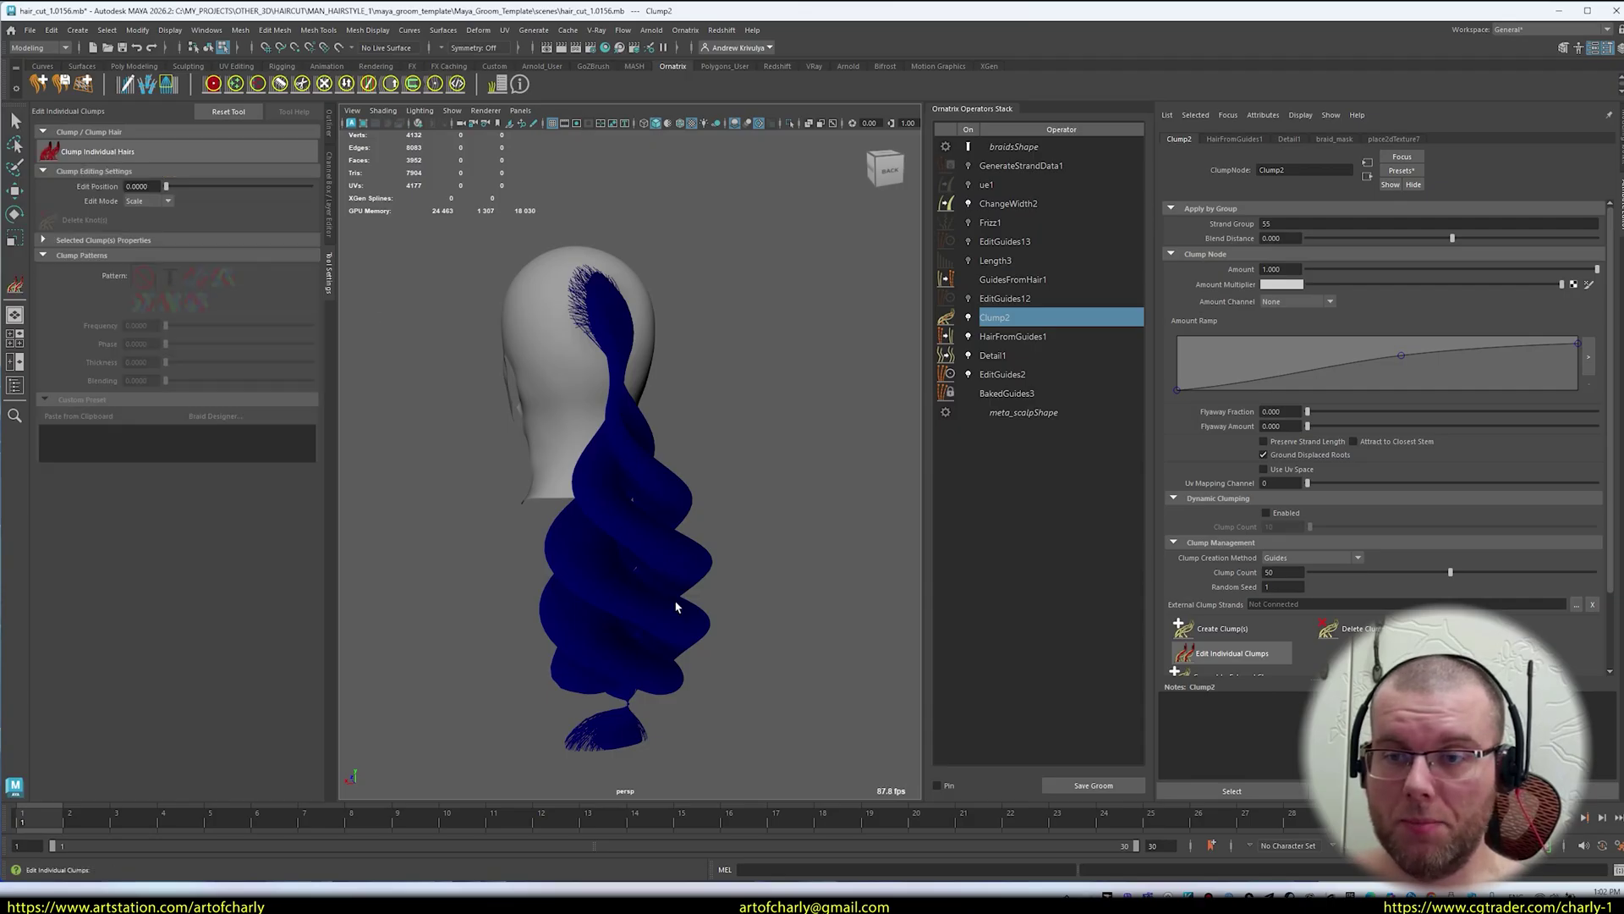
{"action": "middle_click_drag", "start_coordinate": [674, 588], "coordinate": [658, 482], "text": "alt"}
{"action": "left_click_drag", "start_coordinate": [656, 471], "coordinate": [602, 448], "text": "alt"}
{"action": "right_click_drag", "start_coordinate": [557, 319], "coordinate": [579, 379], "text": "alt"}
{"action": "left_click", "coordinate": [161, 201]}
{"action": "left_click", "coordinate": [151, 250]}
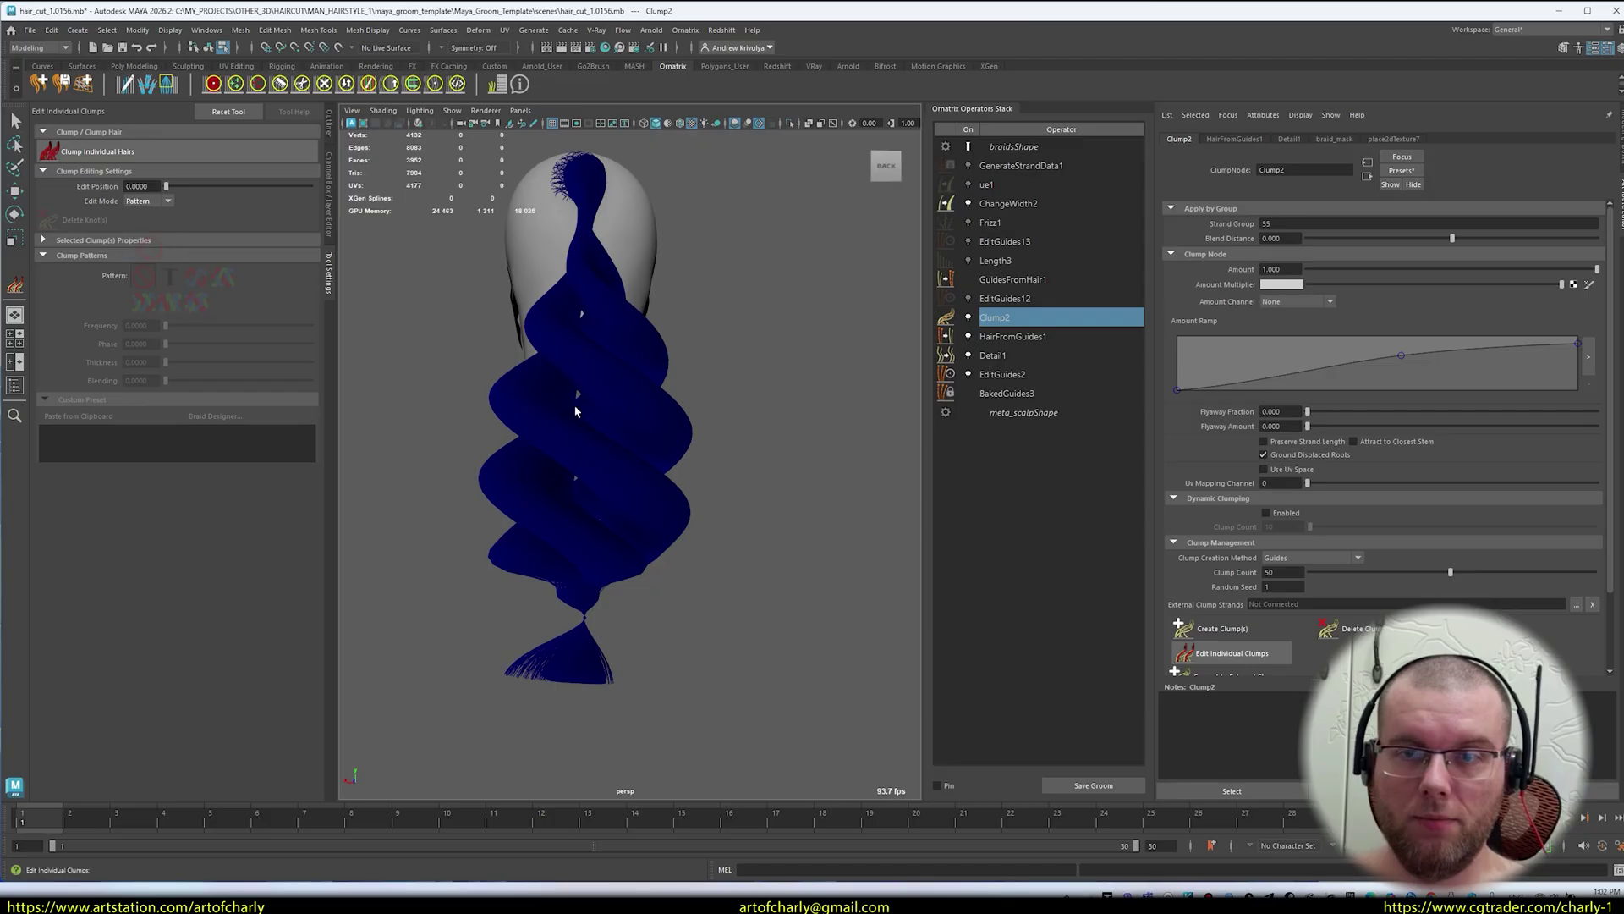
{"action": "left_click_drag", "start_coordinate": [576, 412], "coordinate": [713, 460], "text": "alt"}
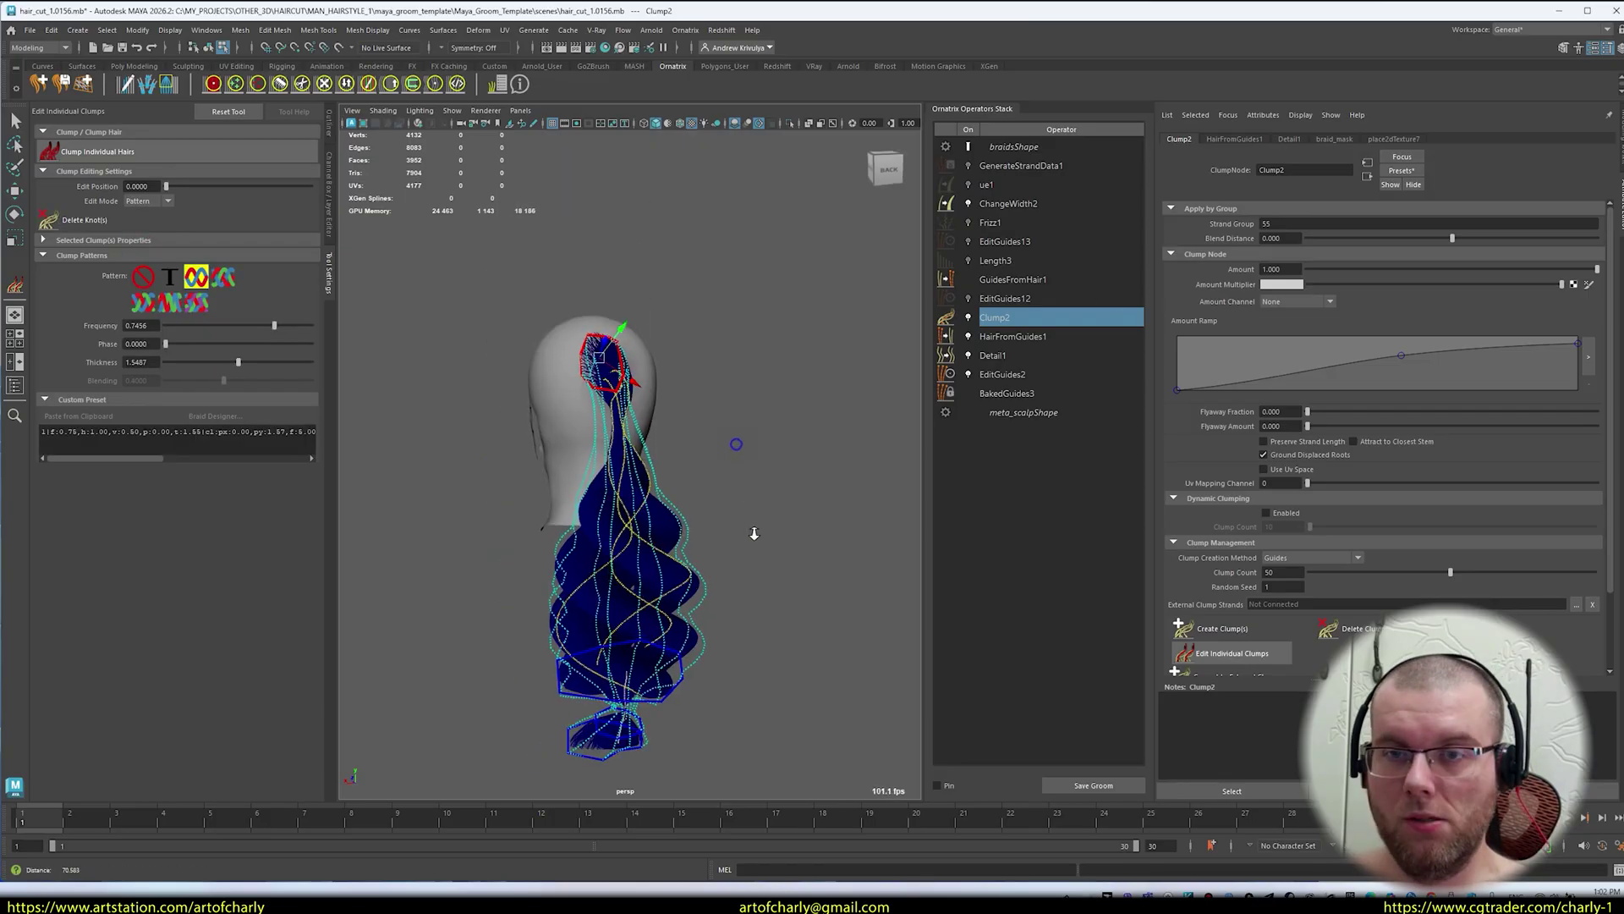
{"action": "scroll", "coordinate": [735, 508], "scroll_direction": "up", "scroll_amount": 4}
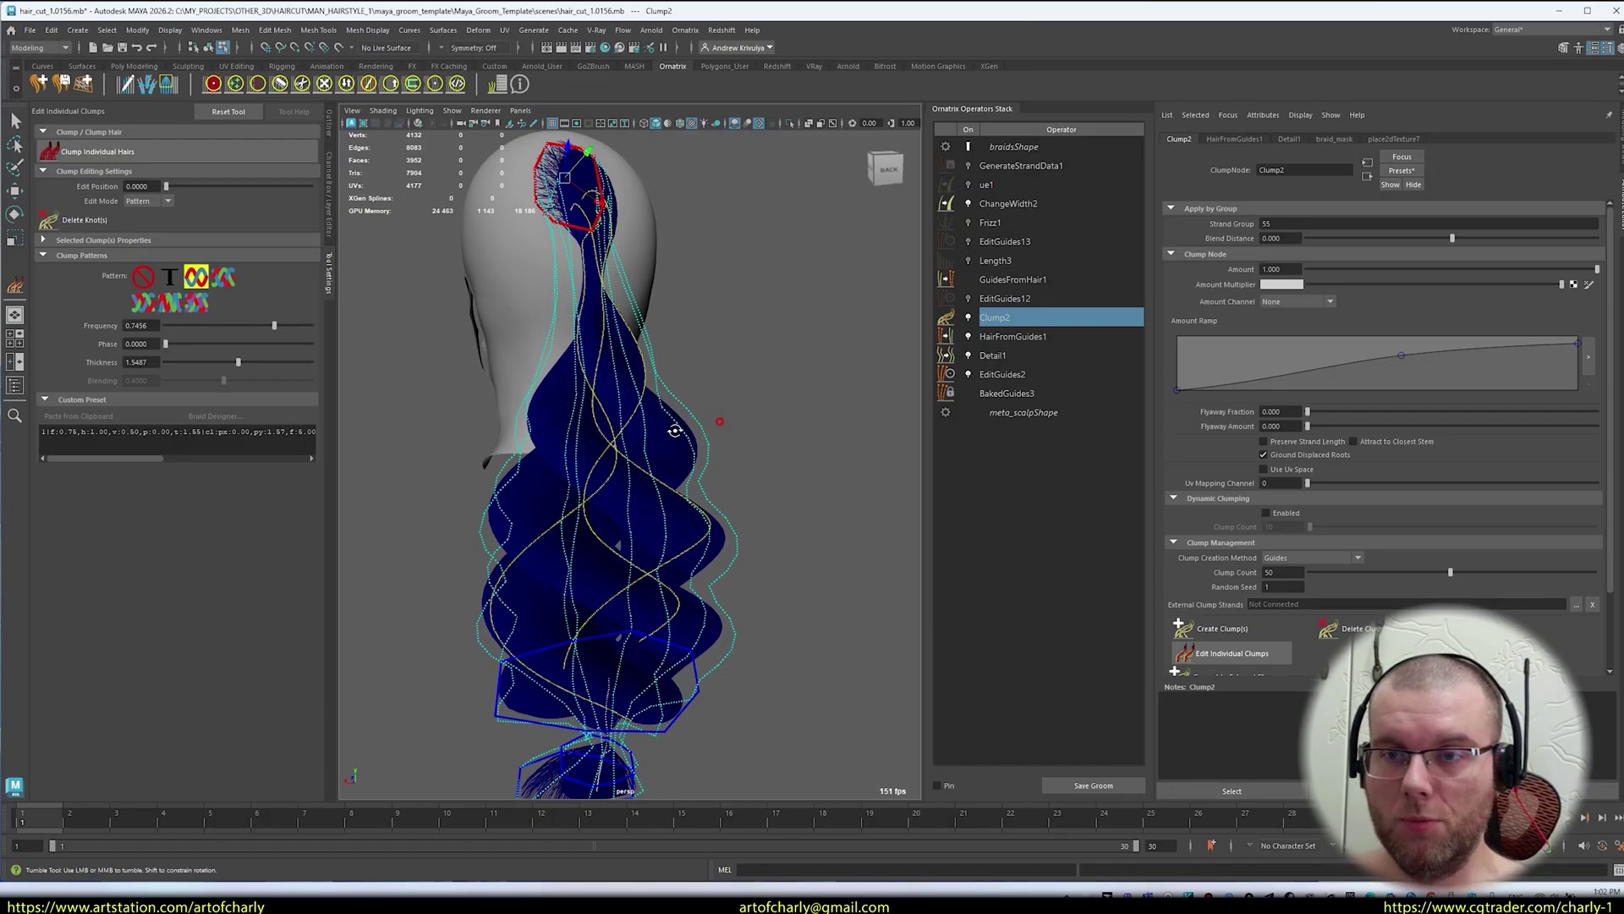
{"action": "left_click_drag", "start_coordinate": [674, 431], "coordinate": [648, 457], "text": "alt"}
- Move the clump edit position to 0.5639 and on to 1.0 at the braid's tip, inspecting the pattern used there
{"action": "left_click_drag", "start_coordinate": [165, 187], "coordinate": [257, 187]}
{"action": "key", "text": "f"}
{"action": "left_click_drag", "start_coordinate": [726, 504], "coordinate": [736, 461], "text": "alt"}
{"action": "scroll", "coordinate": [736, 460], "scroll_direction": "up", "scroll_amount": 3}
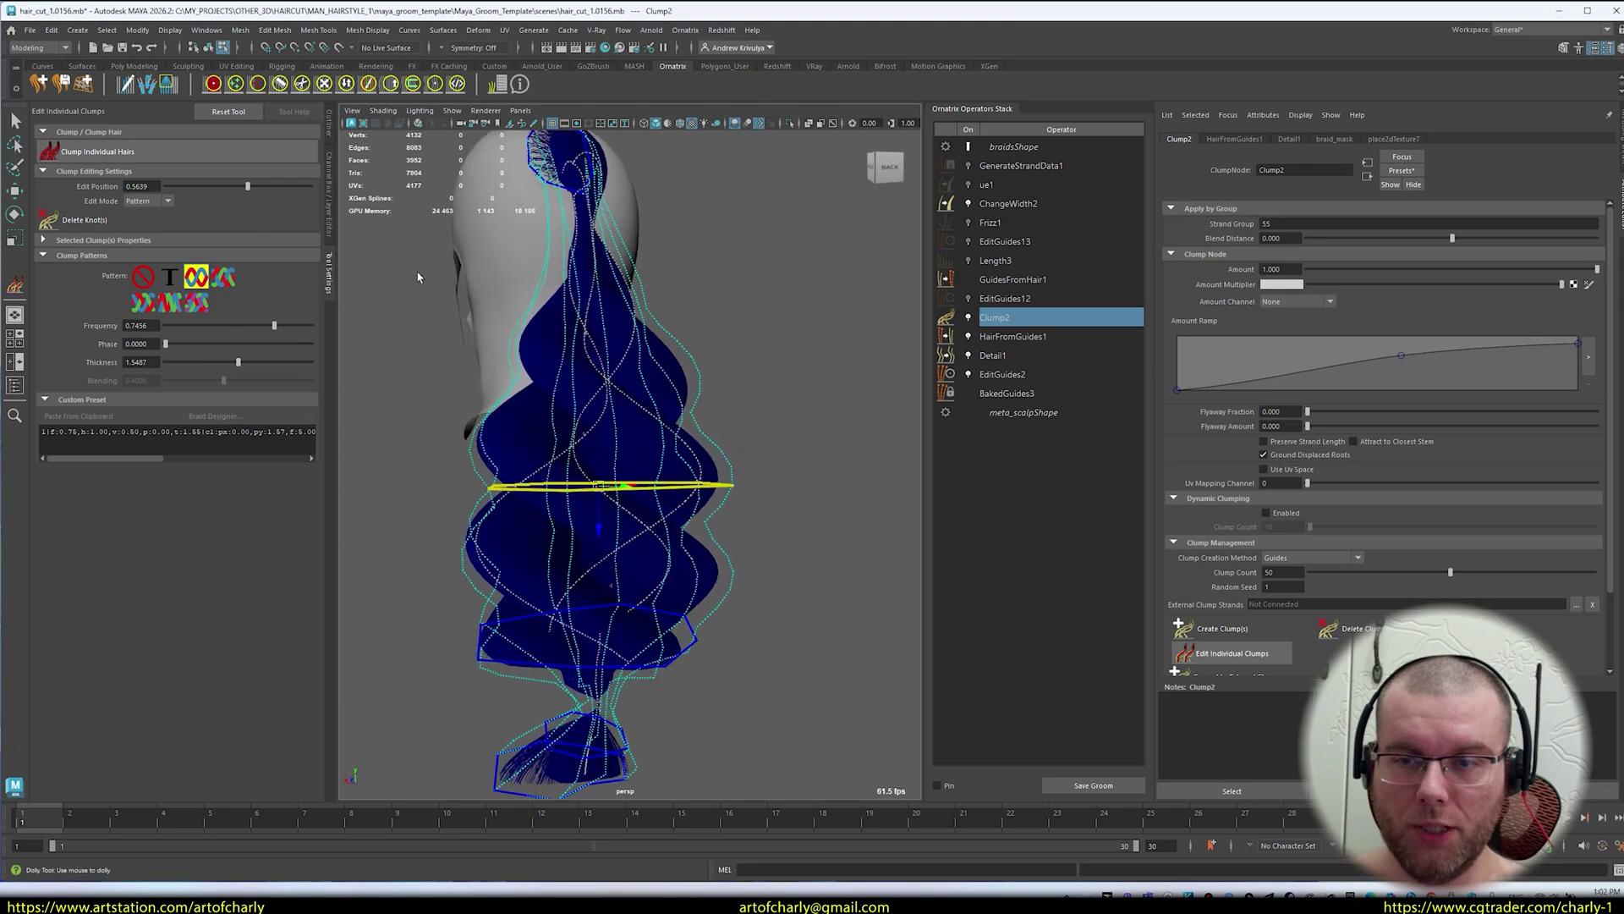
{"action": "left_click_drag", "start_coordinate": [247, 186], "coordinate": [330, 195]}
{"action": "left_click_drag", "start_coordinate": [569, 576], "coordinate": [478, 652], "text": "alt"}
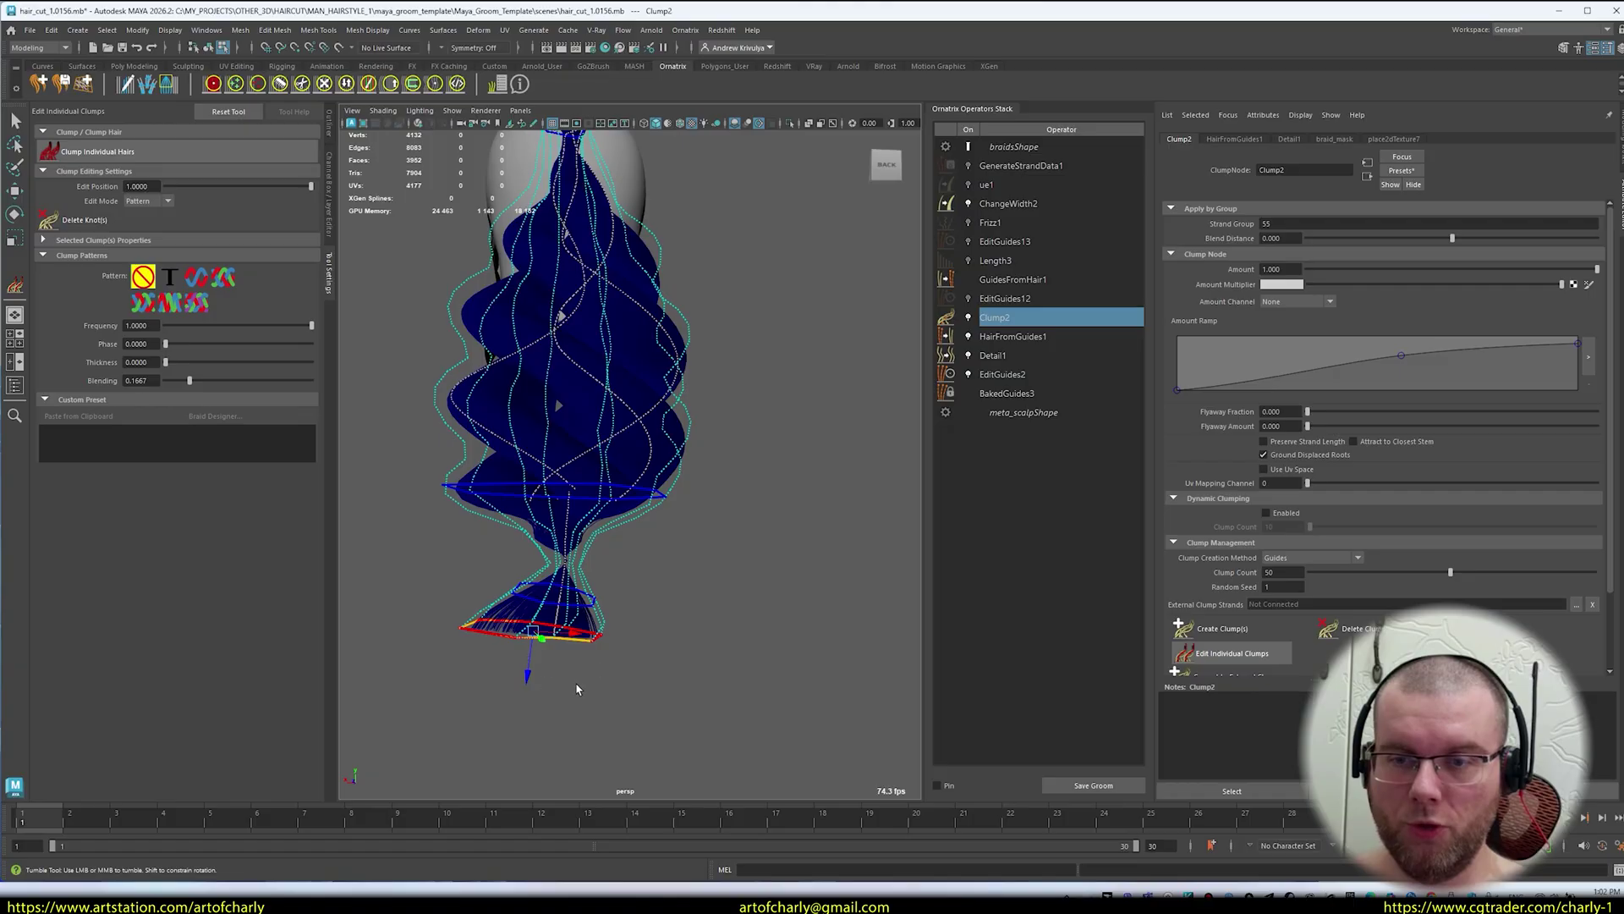
{"action": "middle_click_drag", "start_coordinate": [626, 535], "coordinate": [656, 601], "text": "alt"}
{"action": "left_click_drag", "start_coordinate": [656, 601], "coordinate": [679, 636], "text": "alt"}
- Switch the clump edit mode to Rotate and move the edit position back to 0.0132 near the roots
{"action": "left_click", "coordinate": [158, 202]}
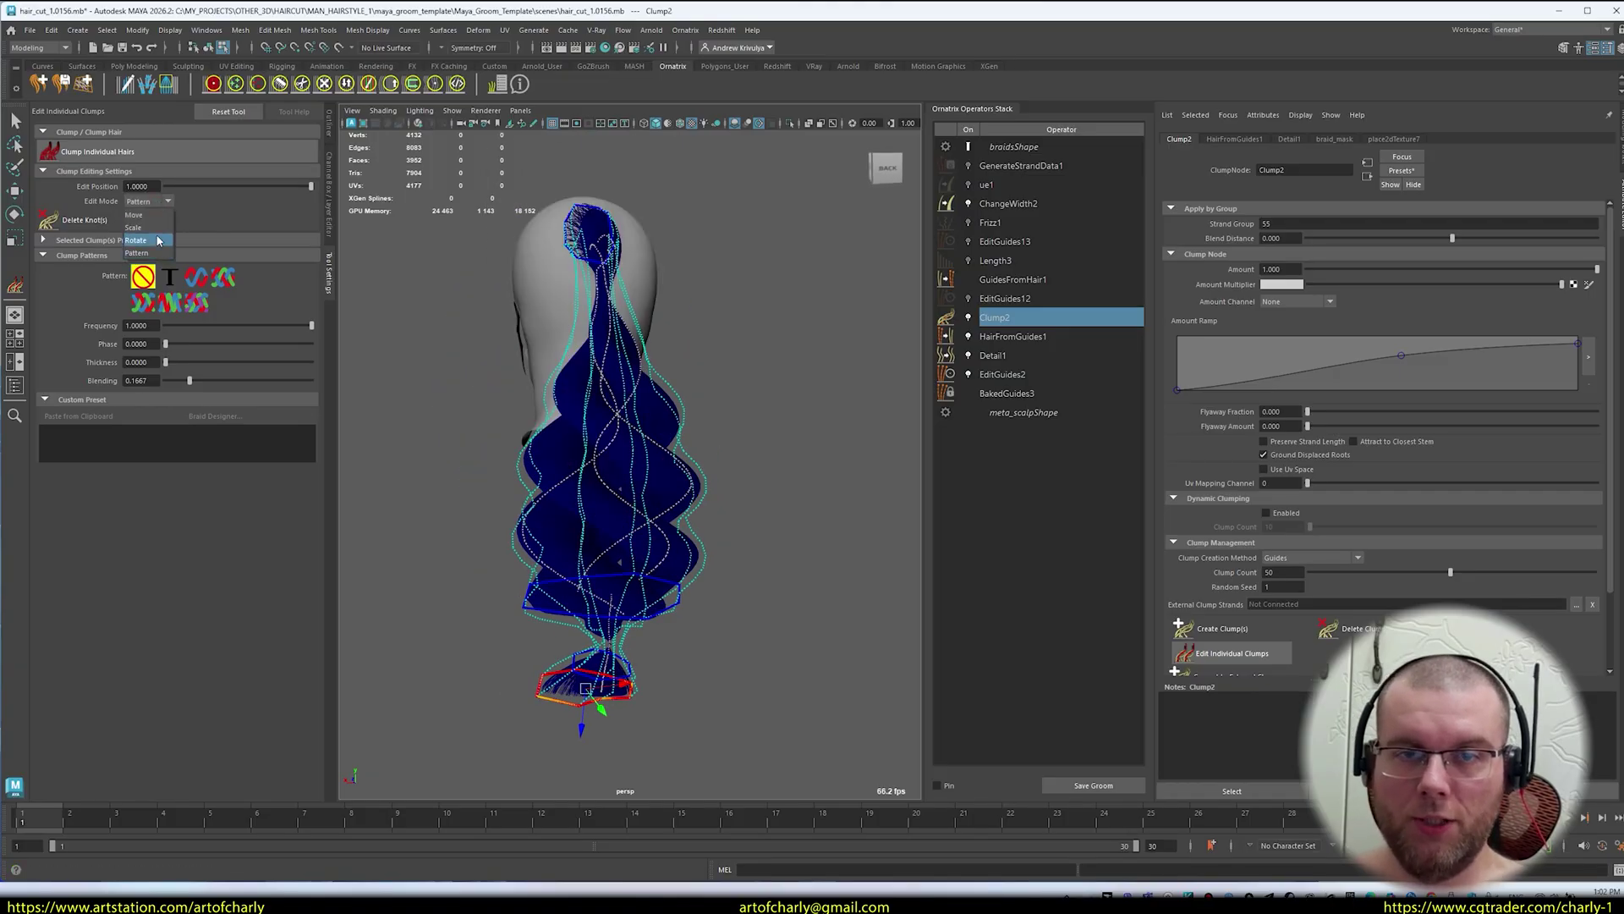
{"action": "left_click", "coordinate": [157, 240]}
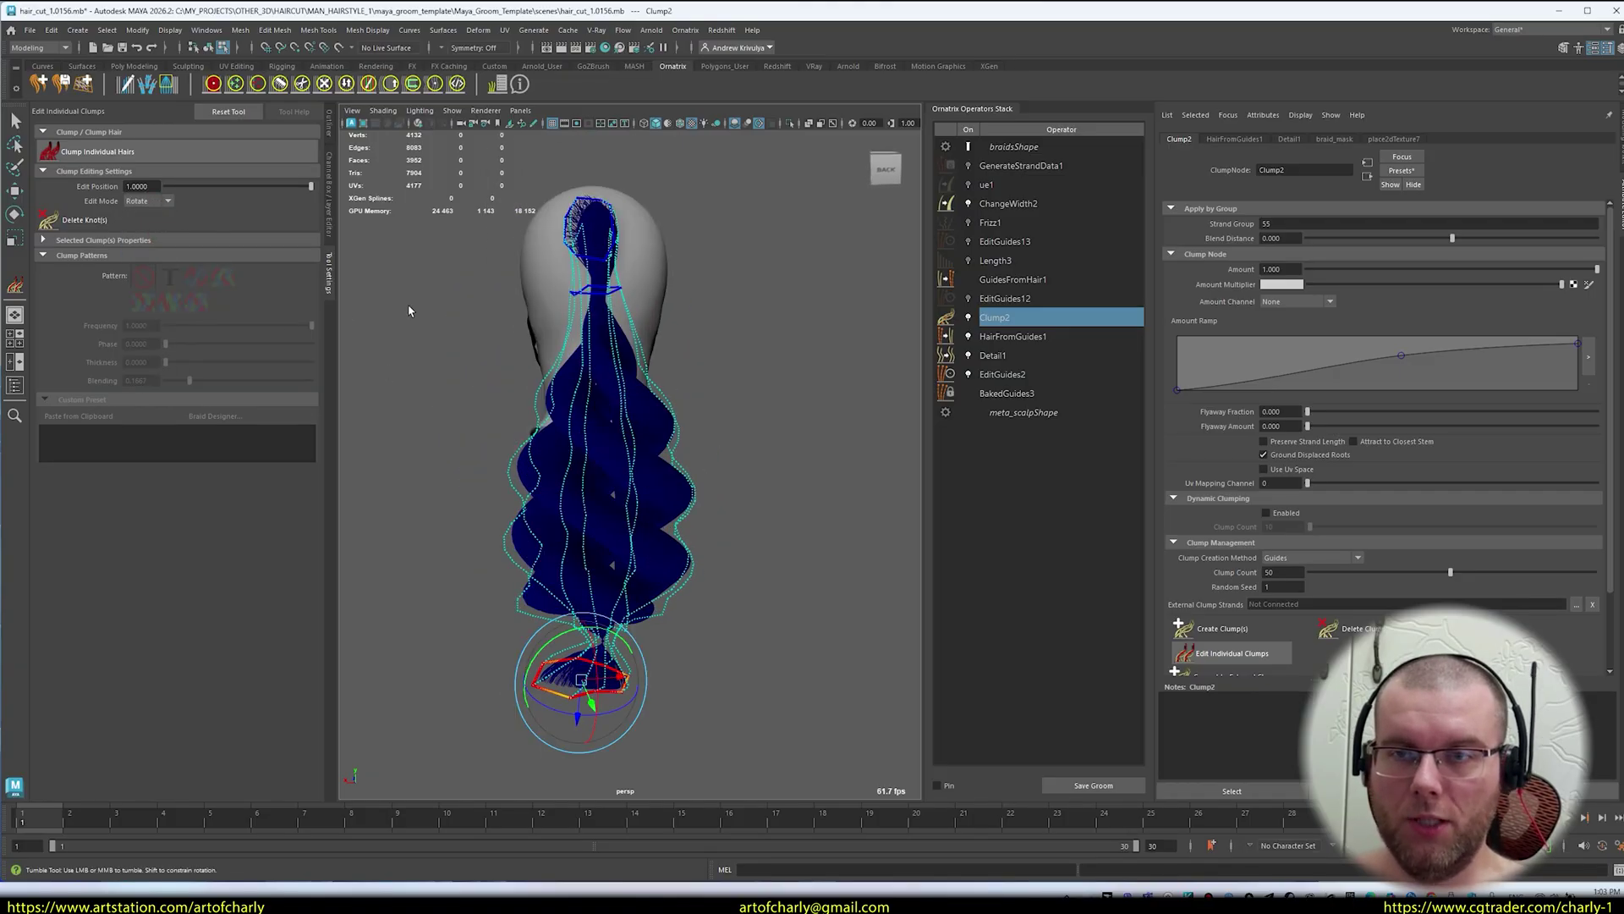
{"action": "left_click_drag", "start_coordinate": [310, 186], "coordinate": [168, 197]}
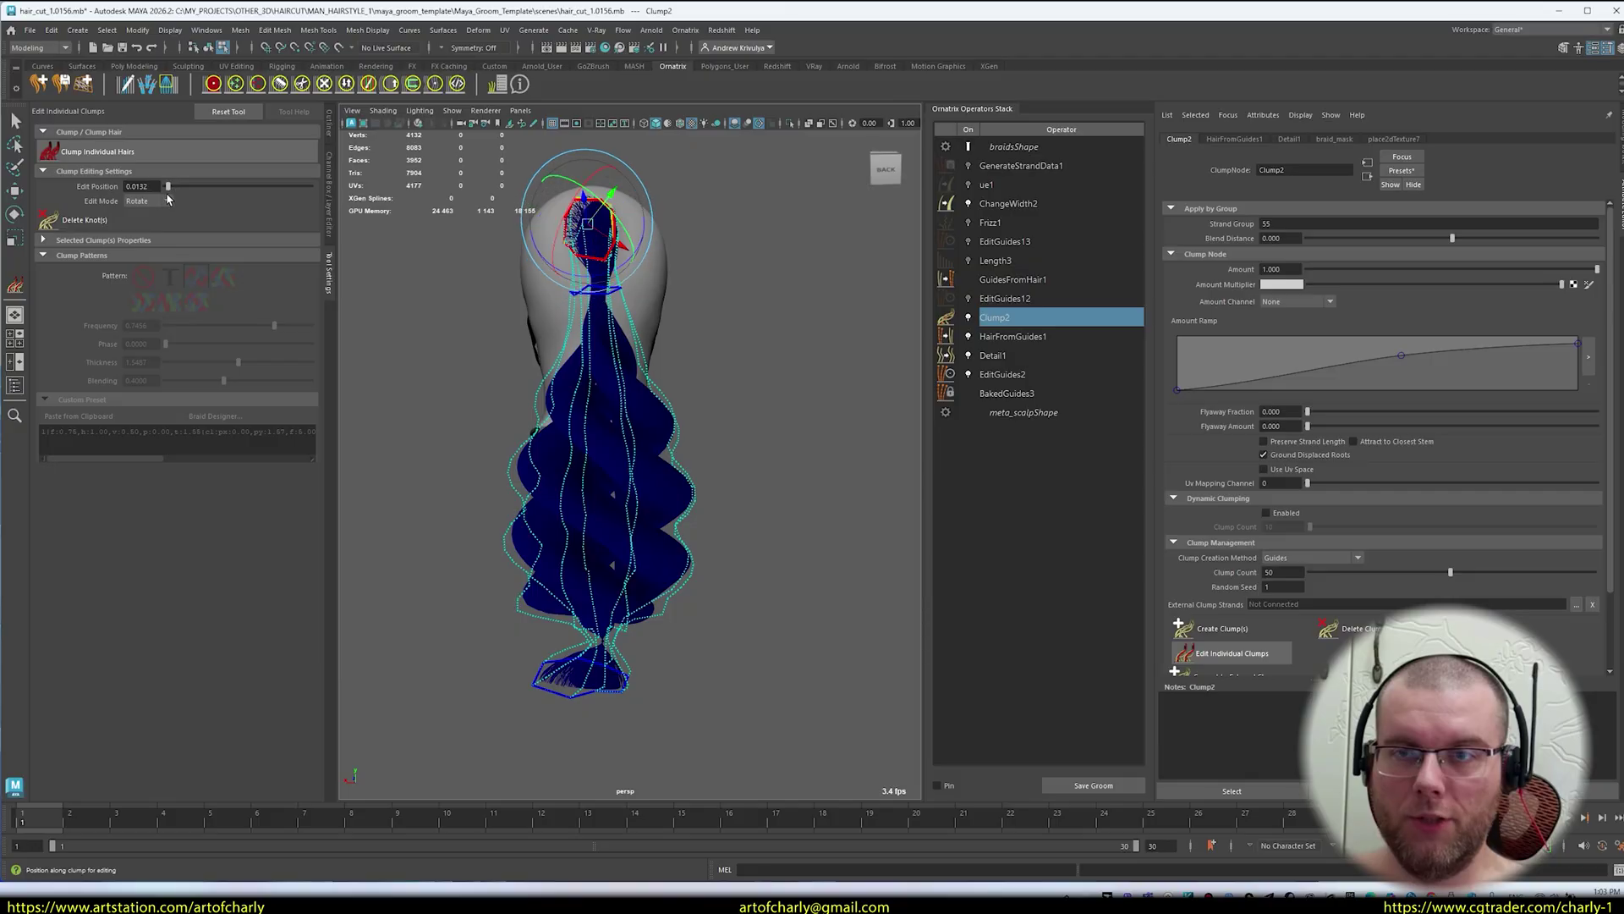
- Switch the clump edit mode to Scale and examine the clump rings around the tied end of the braid
{"action": "left_click", "coordinate": [165, 201]}
{"action": "left_click", "coordinate": [151, 230]}
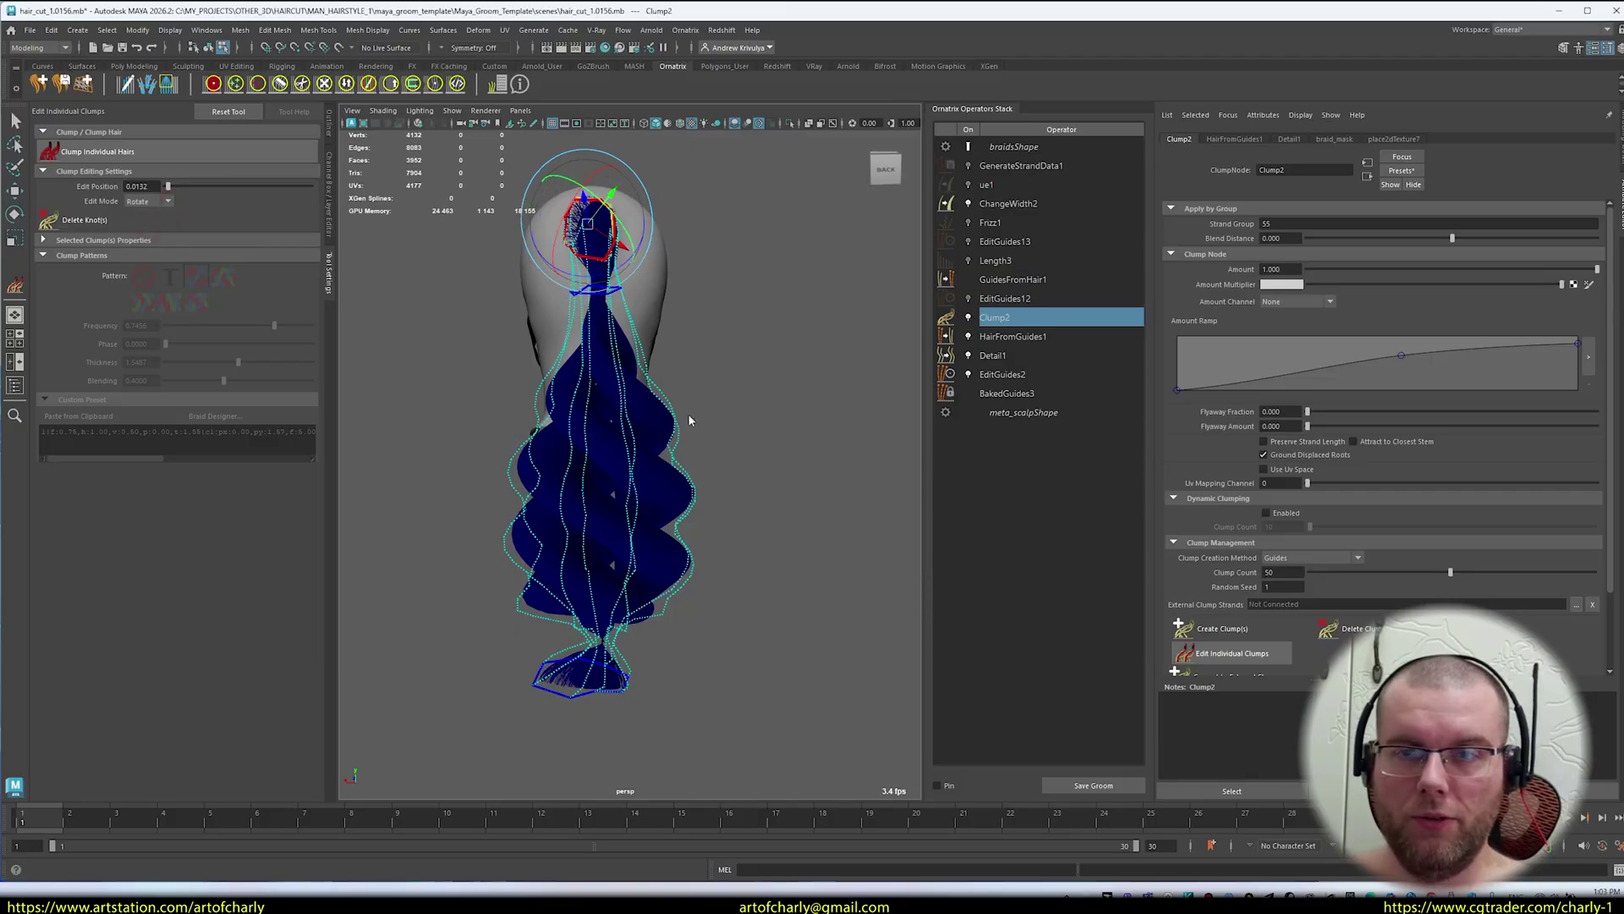
{"action": "key", "text": "r"}
{"action": "middle_click_drag", "start_coordinate": [729, 495], "coordinate": [747, 375], "text": "alt"}
{"action": "left_click_drag", "start_coordinate": [747, 375], "coordinate": [733, 347], "text": "alt"}
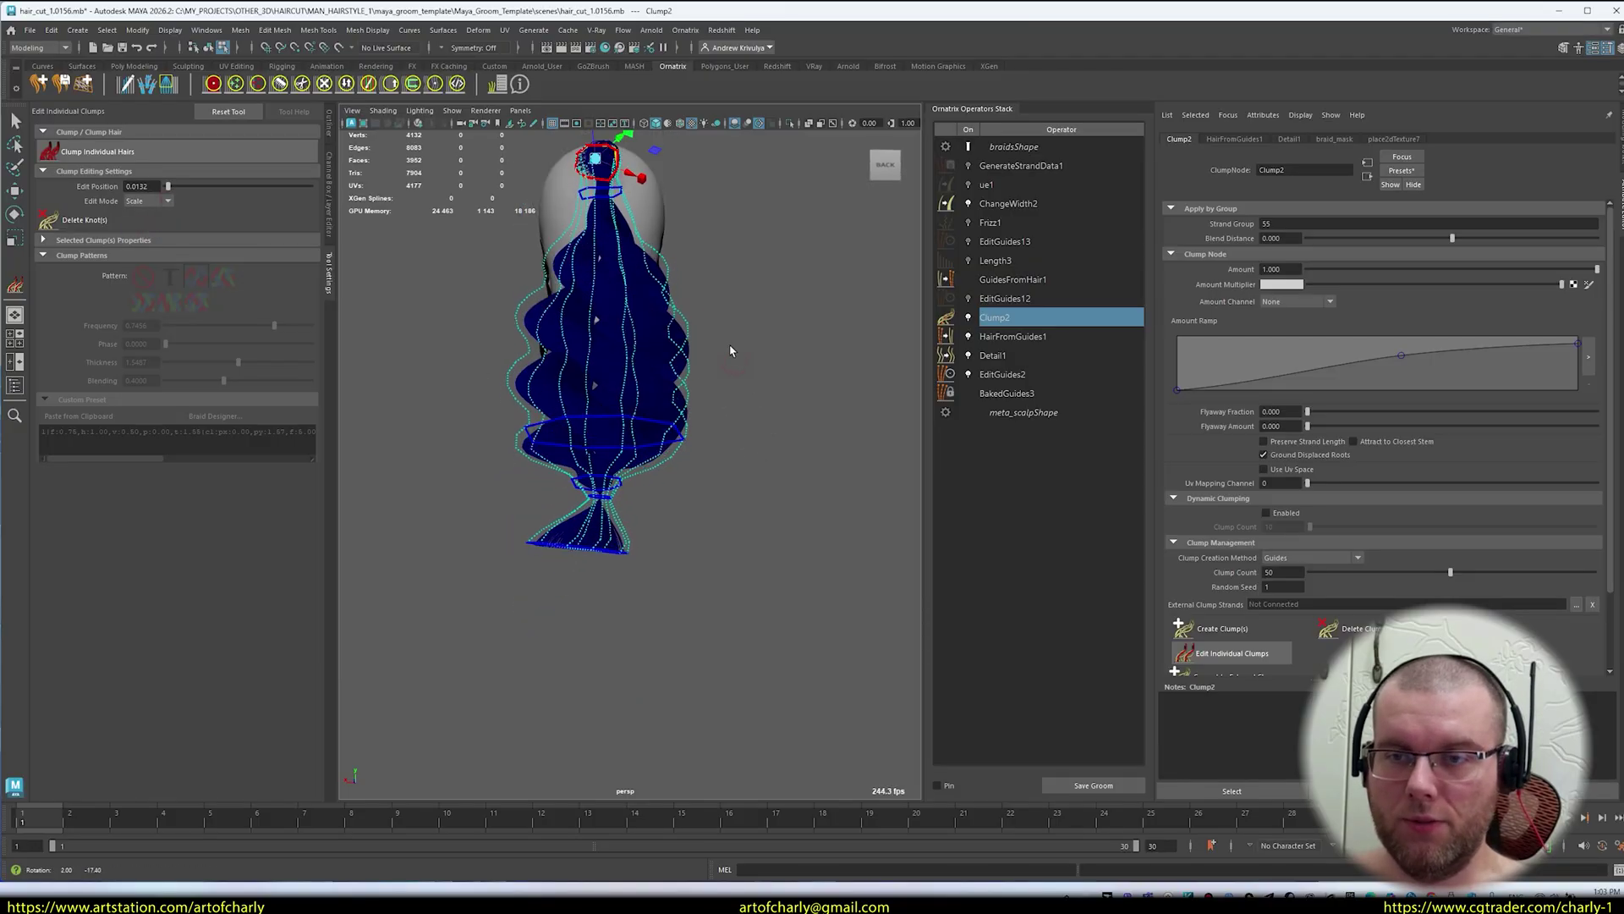
{"action": "right_click_drag", "start_coordinate": [732, 348], "coordinate": [556, 488], "text": "alt"}
{"action": "middle_click_drag", "start_coordinate": [557, 488], "coordinate": [584, 380], "text": "alt"}
{"action": "left_click_drag", "start_coordinate": [651, 560], "coordinate": [700, 506], "text": "alt"}
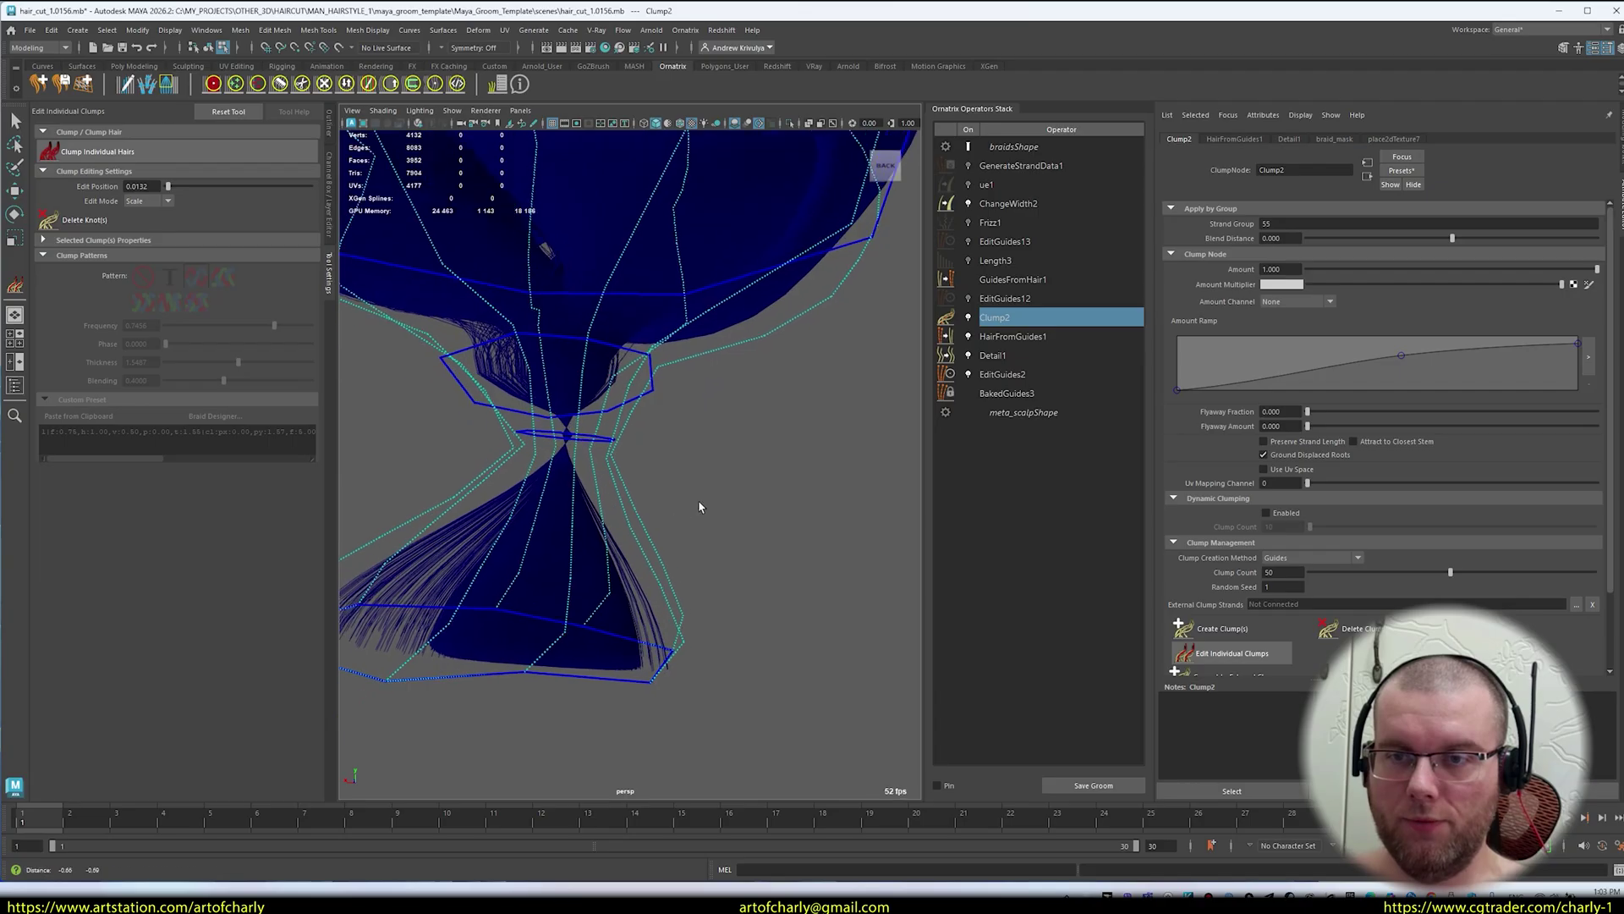
{"action": "middle_click_drag", "start_coordinate": [700, 505], "coordinate": [707, 499], "text": "alt"}
{"action": "right_click_drag", "start_coordinate": [593, 502], "coordinate": [584, 461], "text": "alt"}
{"action": "middle_click_drag", "start_coordinate": [584, 461], "coordinate": [587, 533], "text": "alt"}
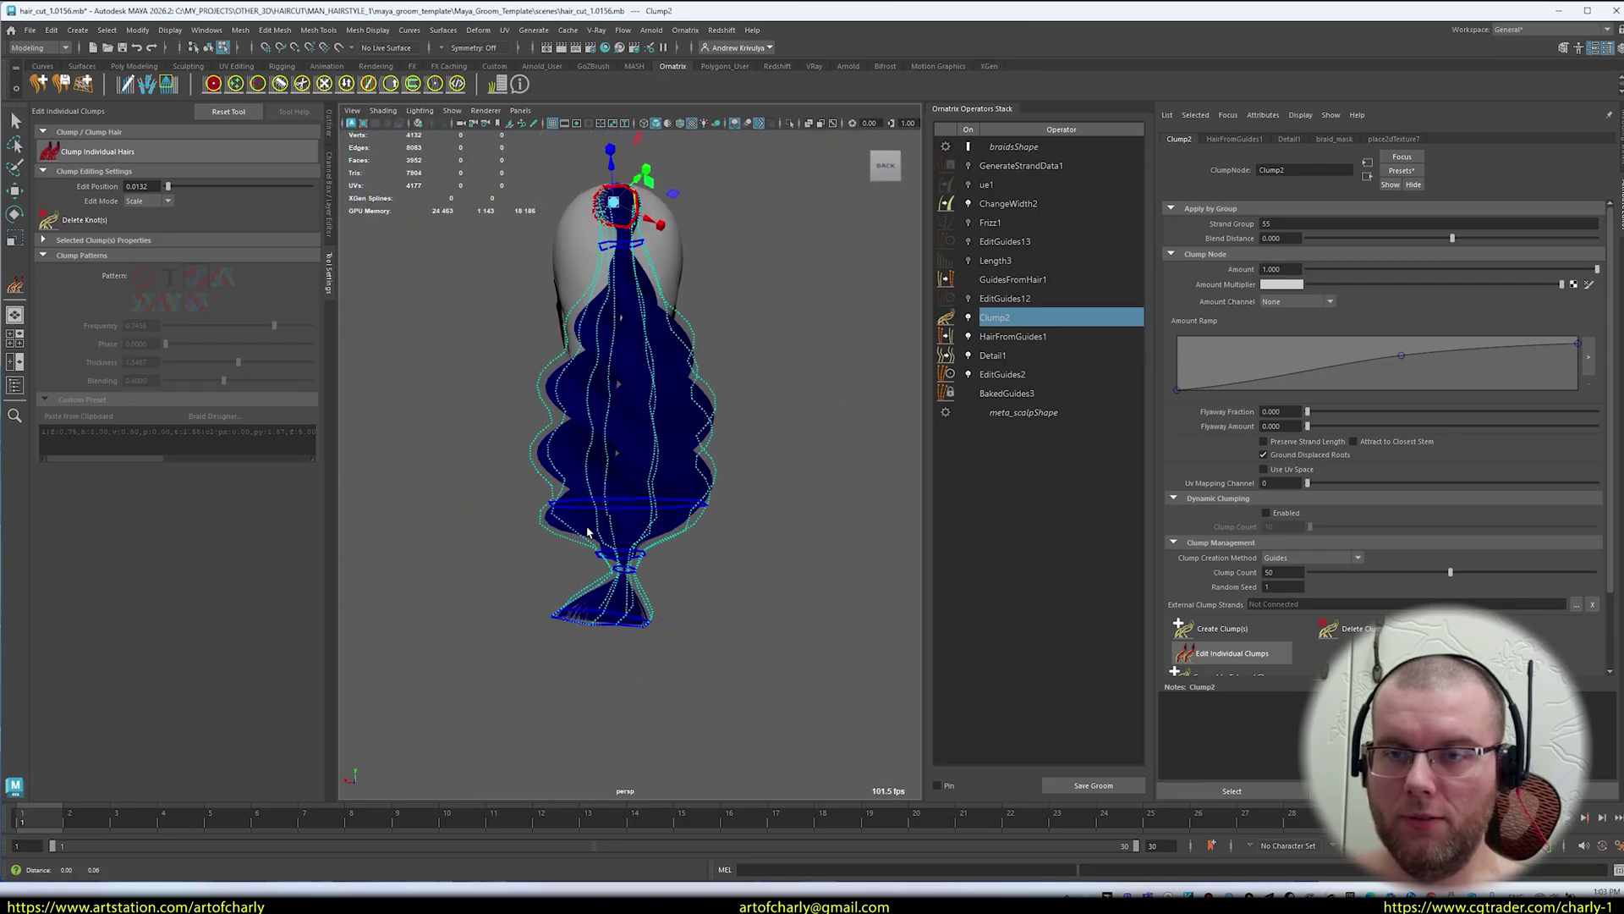
- Examine the clump rings and twisted braid shape from the back and side of the head
{"action": "left_click_drag", "start_coordinate": [524, 529], "coordinate": [558, 536], "text": "alt"}
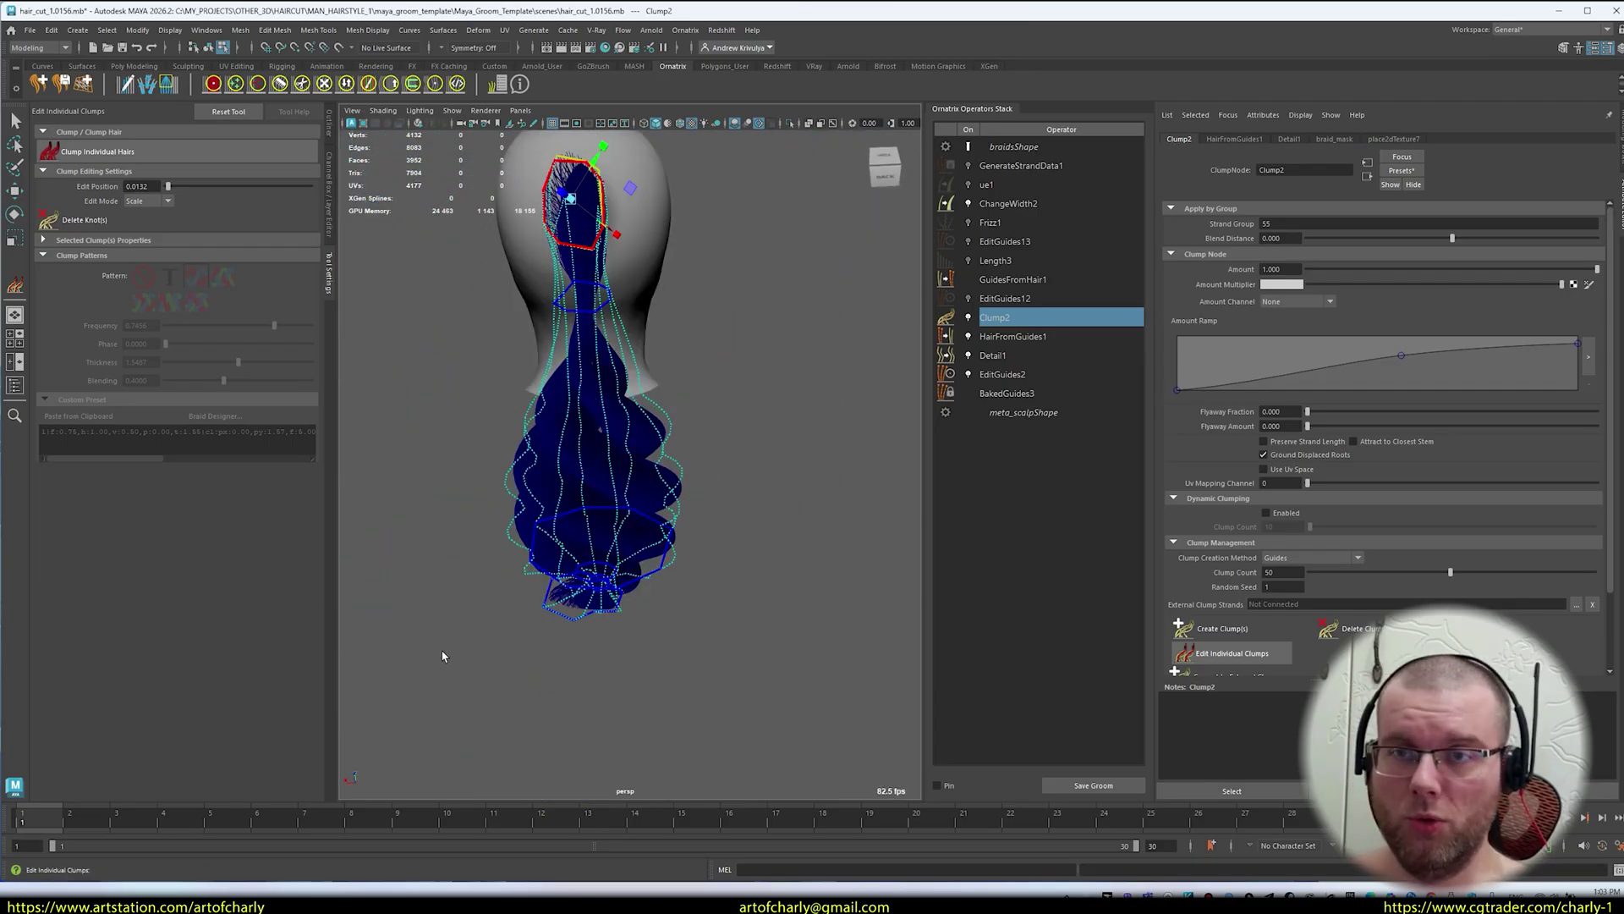
{"action": "right_click_drag", "start_coordinate": [475, 509], "coordinate": [526, 561], "text": "alt"}
{"action": "left_click_drag", "start_coordinate": [526, 562], "coordinate": [565, 499], "text": "alt"}
{"action": "right_click_drag", "start_coordinate": [584, 480], "coordinate": [589, 372], "text": "alt"}
{"action": "left_click_drag", "start_coordinate": [590, 372], "coordinate": [656, 399], "text": "alt"}
{"action": "right_click_drag", "start_coordinate": [657, 399], "coordinate": [620, 500], "text": "alt"}
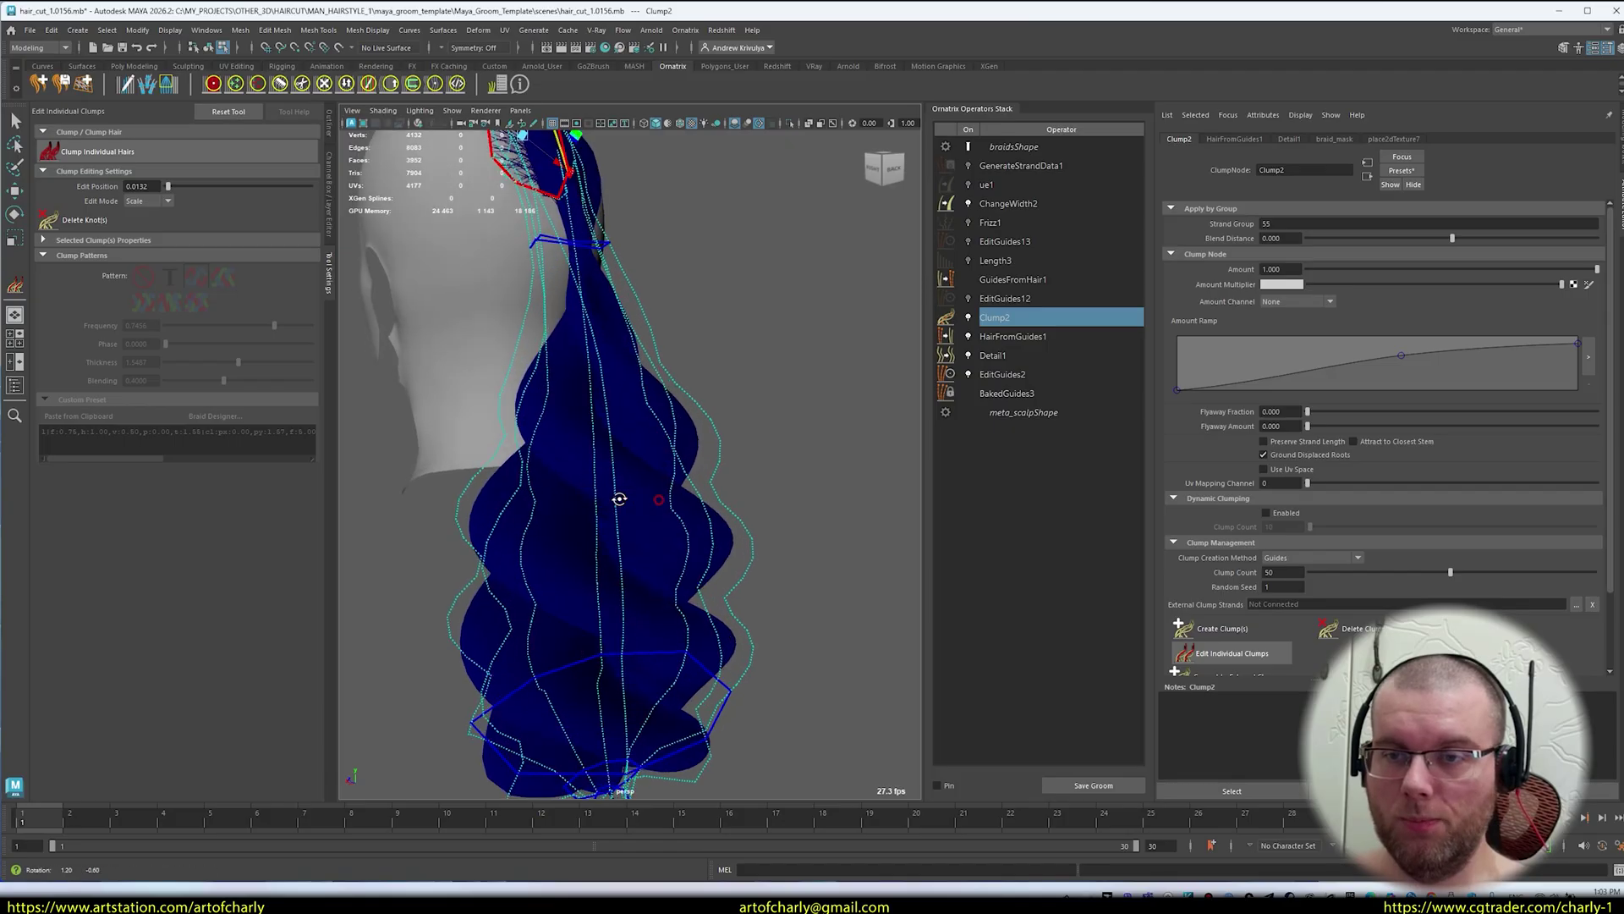
{"action": "left_click_drag", "start_coordinate": [620, 500], "coordinate": [674, 543], "text": "alt"}
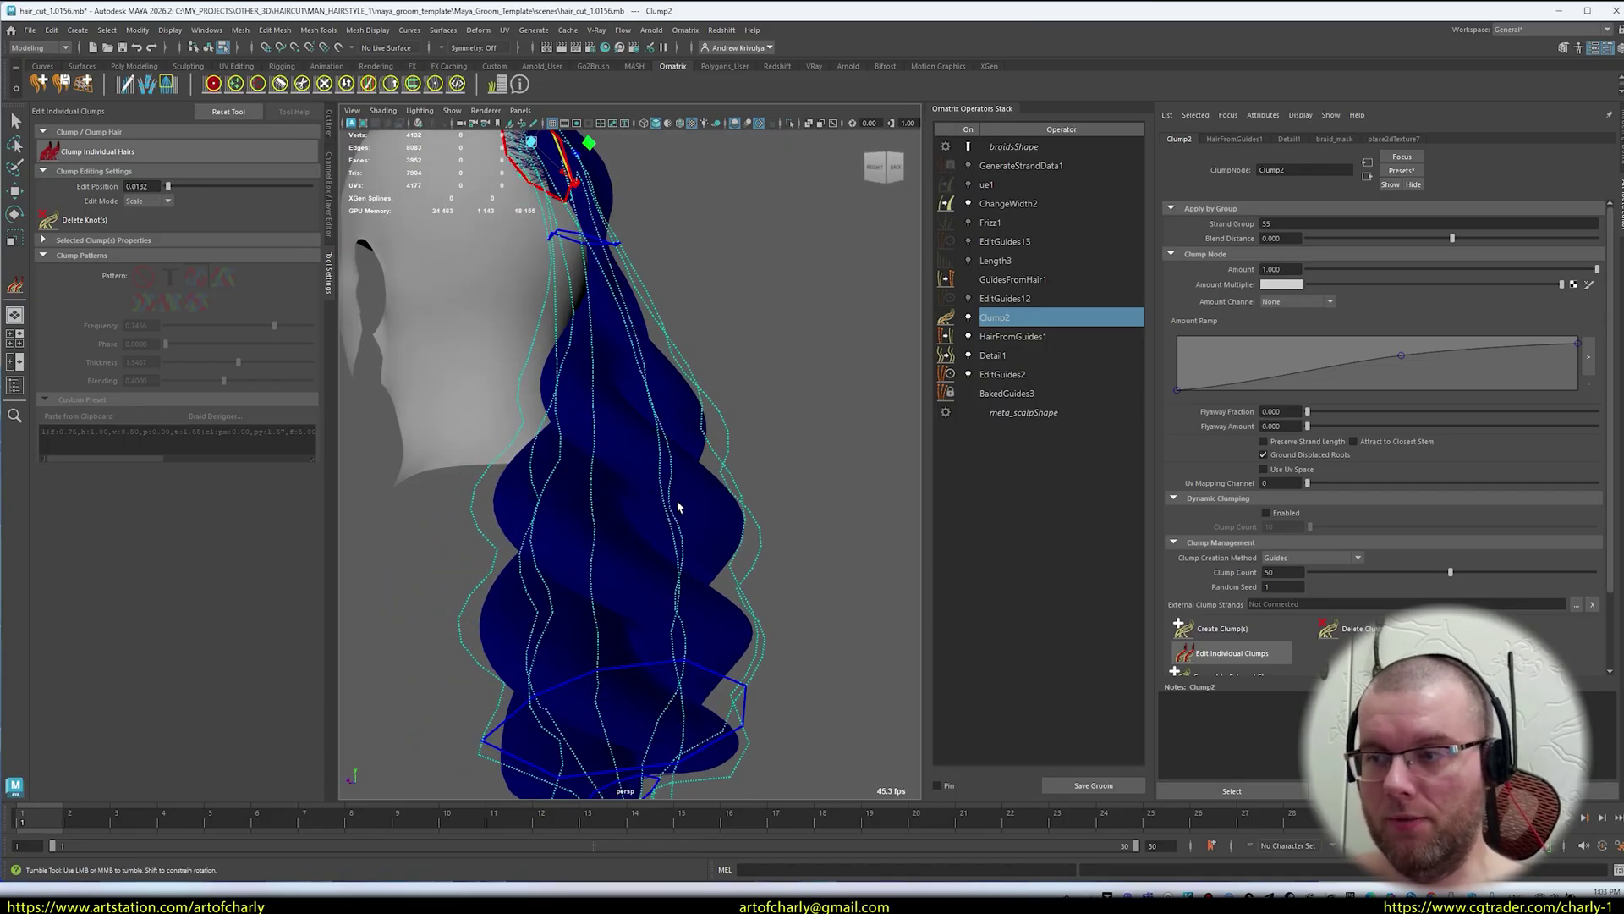
- Turn the braids' EditGuides12, GuidesFromHair1, Length3 and EditGuides13 operators back on and view the coloured strand groups
{"action": "left_click", "coordinate": [1004, 299]}
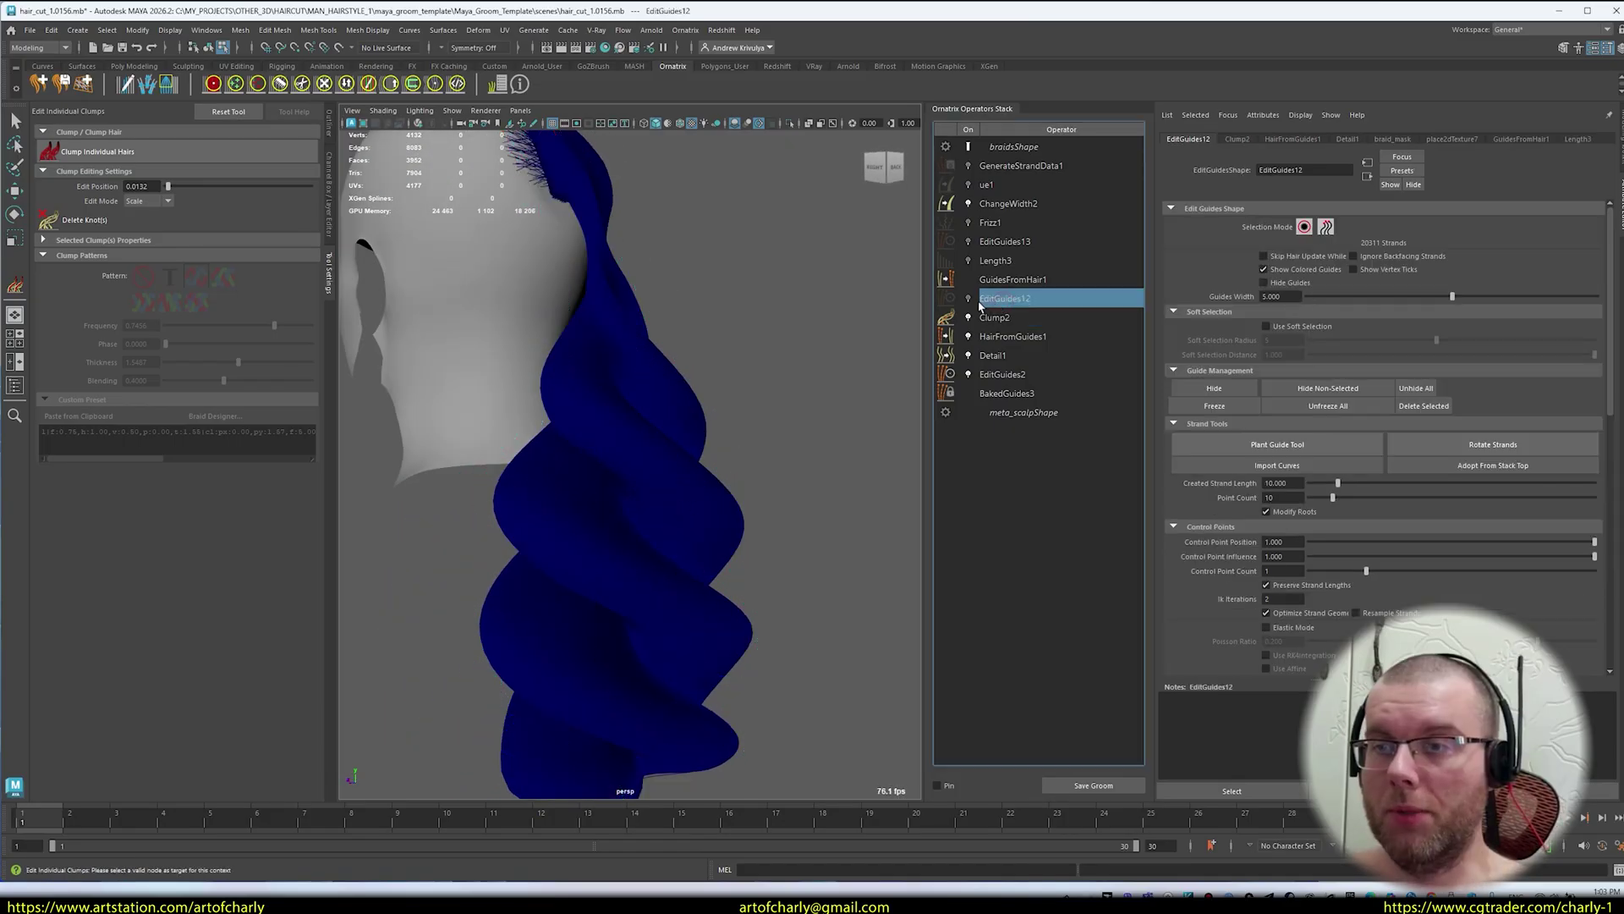
{"action": "left_click", "coordinate": [981, 285]}
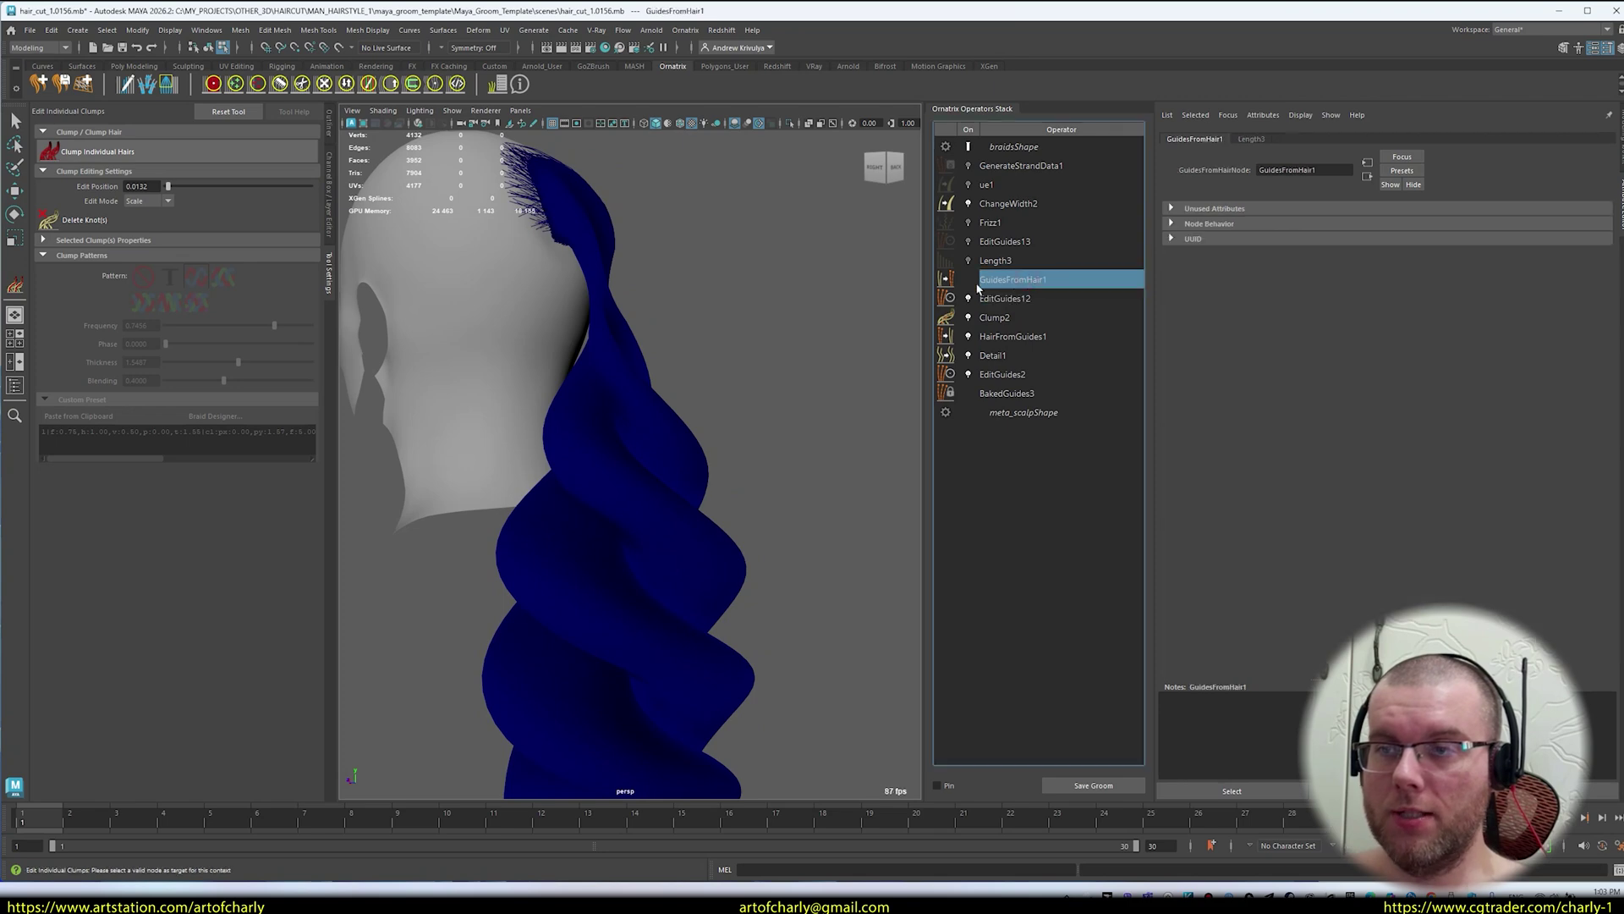
{"action": "left_click", "coordinate": [1007, 260]}
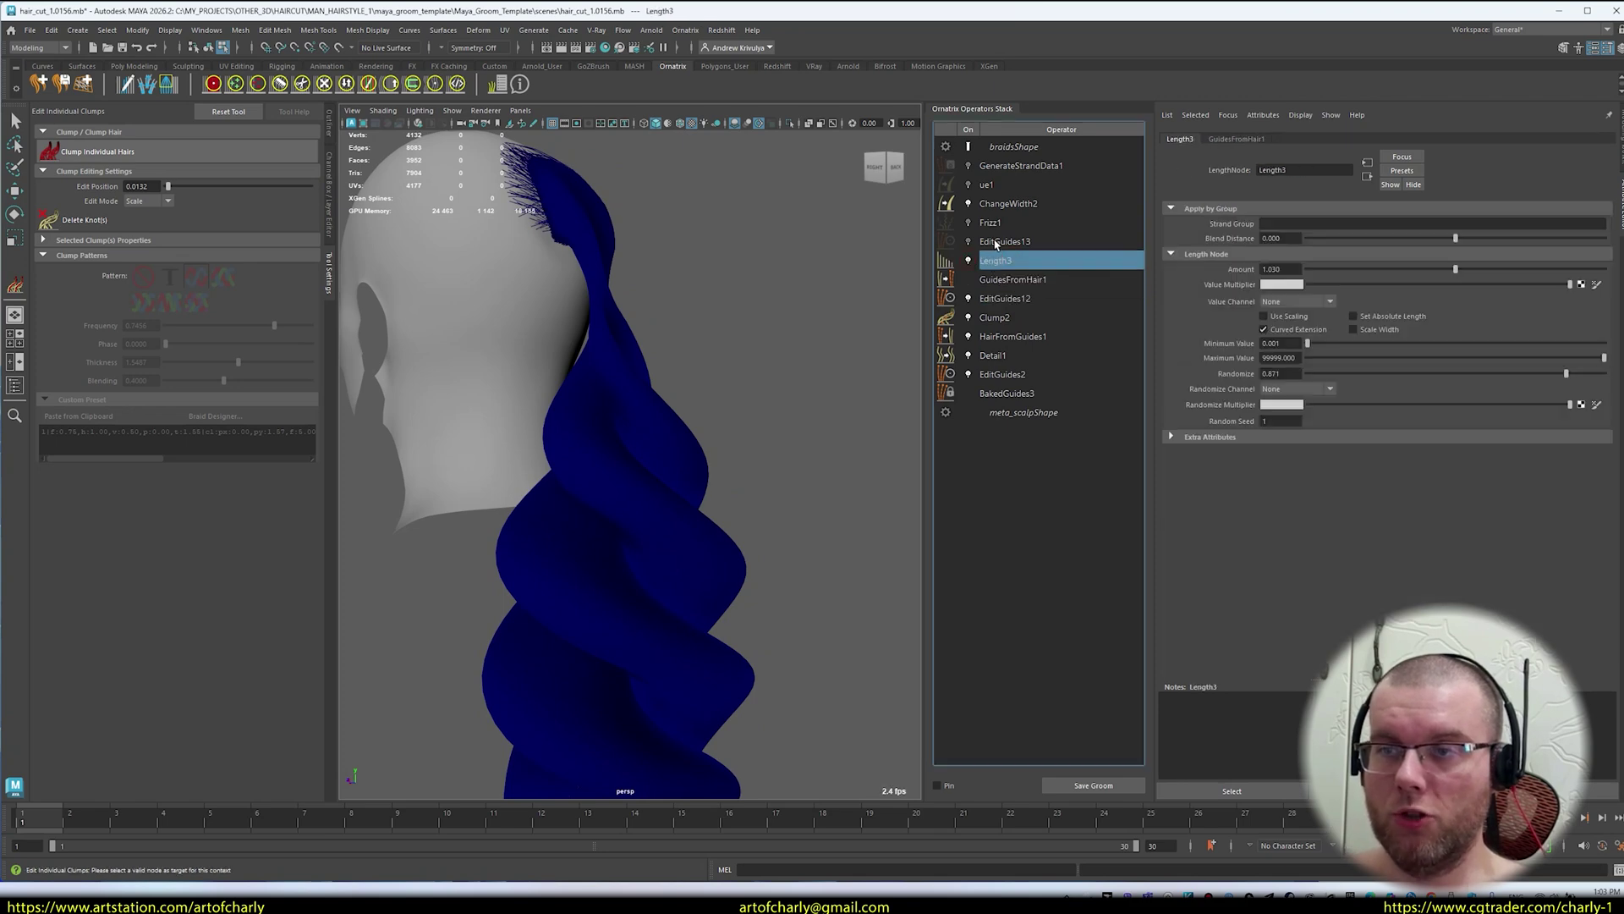
{"action": "left_click", "coordinate": [997, 242]}
{"action": "left_click", "coordinate": [968, 242]}
{"action": "right_click_drag", "start_coordinate": [750, 377], "coordinate": [689, 276], "text": "alt"}
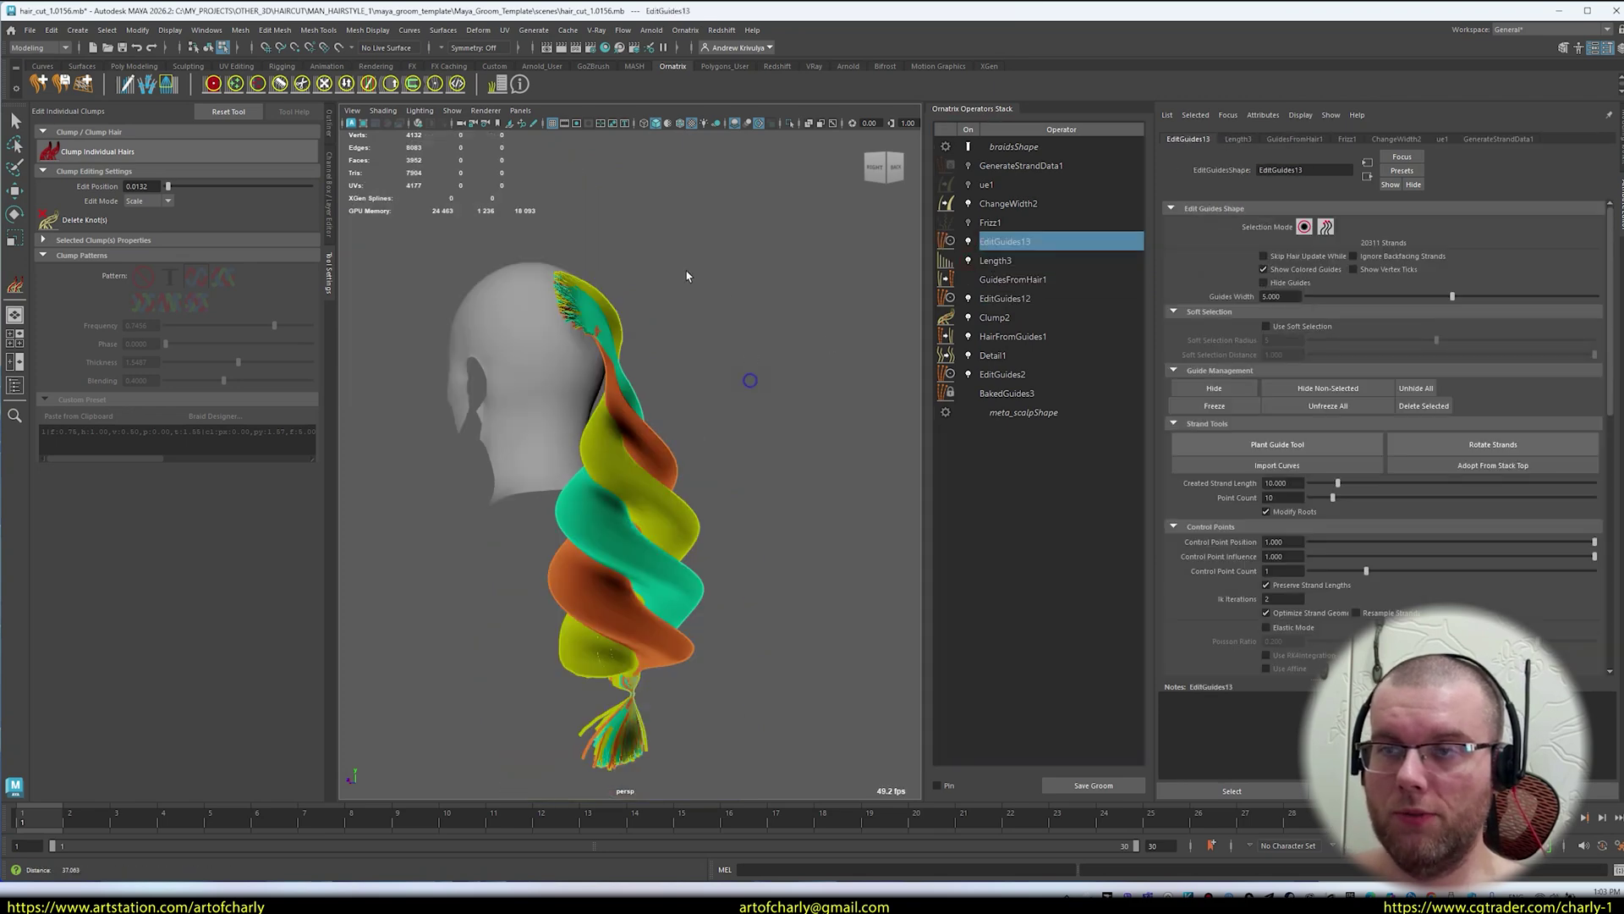
{"action": "left_click_drag", "start_coordinate": [689, 276], "coordinate": [575, 339], "text": "alt"}
{"action": "right_click_drag", "start_coordinate": [576, 507], "coordinate": [651, 508], "text": "alt"}
- Toggle EditGuides12 off and back on to compare its effect on the braid
{"action": "left_click", "coordinate": [1015, 295]}
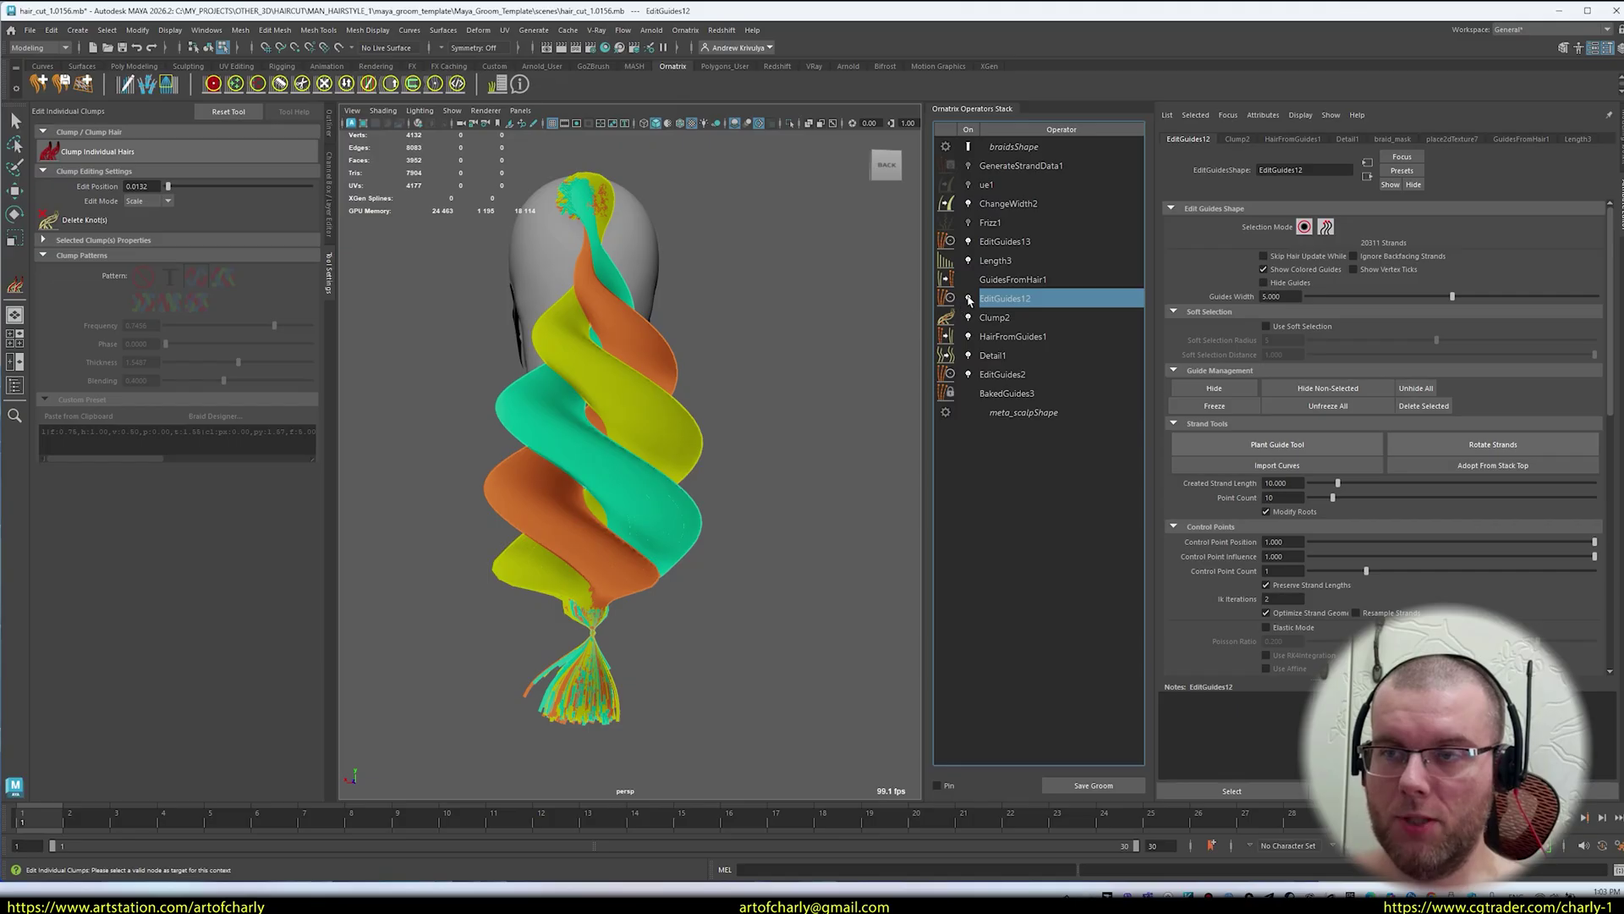
{"action": "left_click", "coordinate": [969, 299]}
{"action": "left_click", "coordinate": [969, 299]}
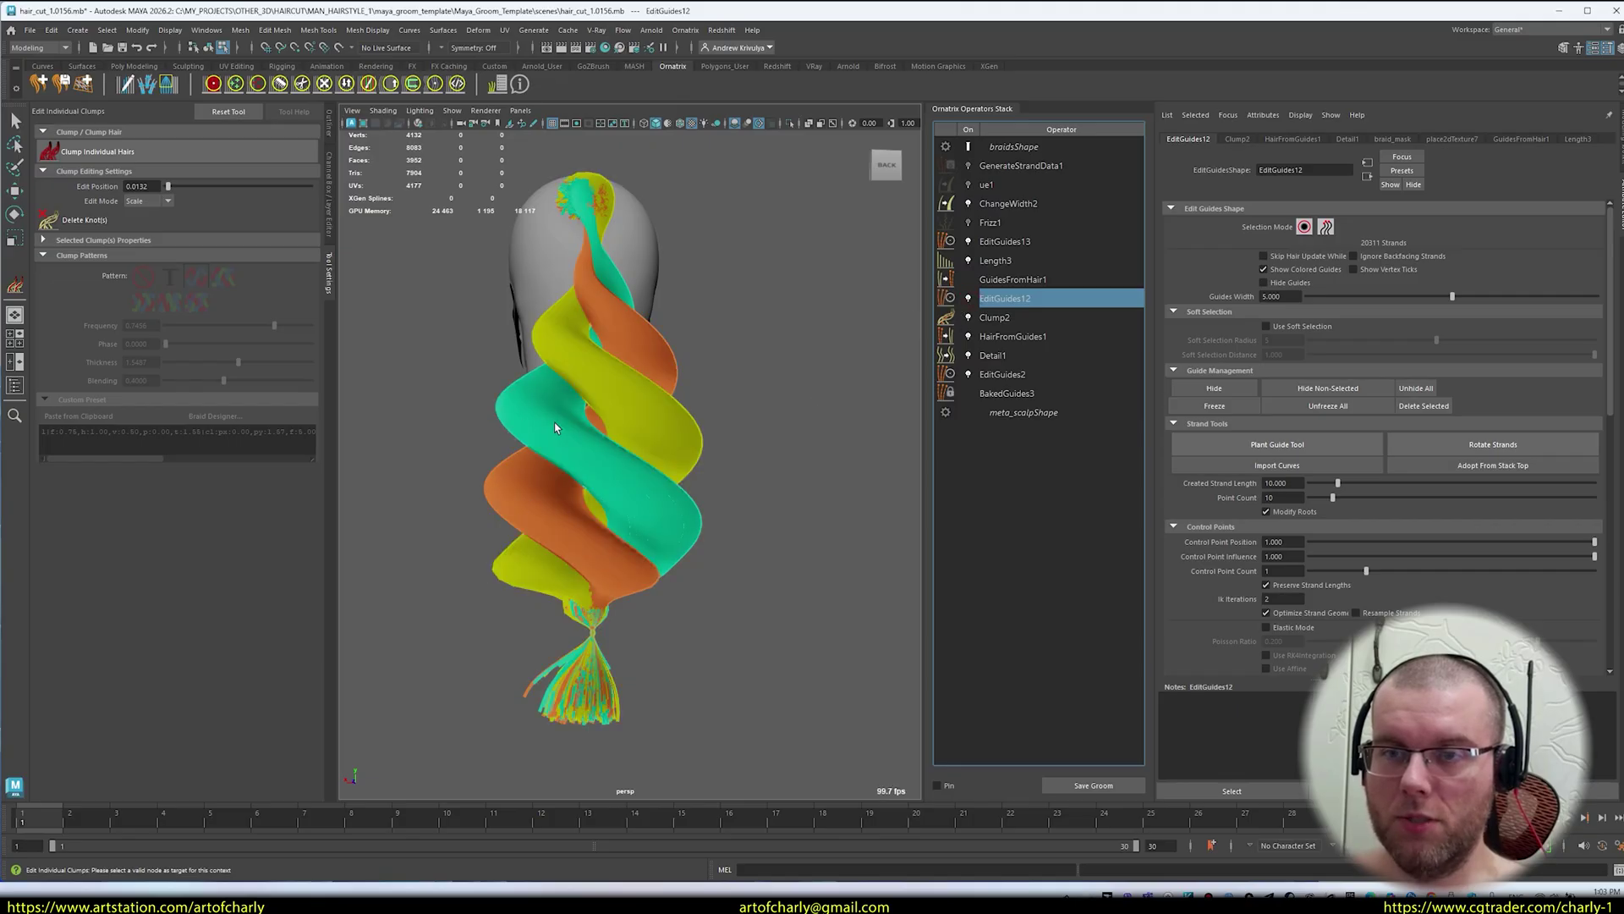
{"action": "left_click_drag", "start_coordinate": [710, 508], "coordinate": [616, 451], "text": "alt"}
{"action": "right_click_drag", "start_coordinate": [700, 561], "coordinate": [560, 580], "text": "alt"}
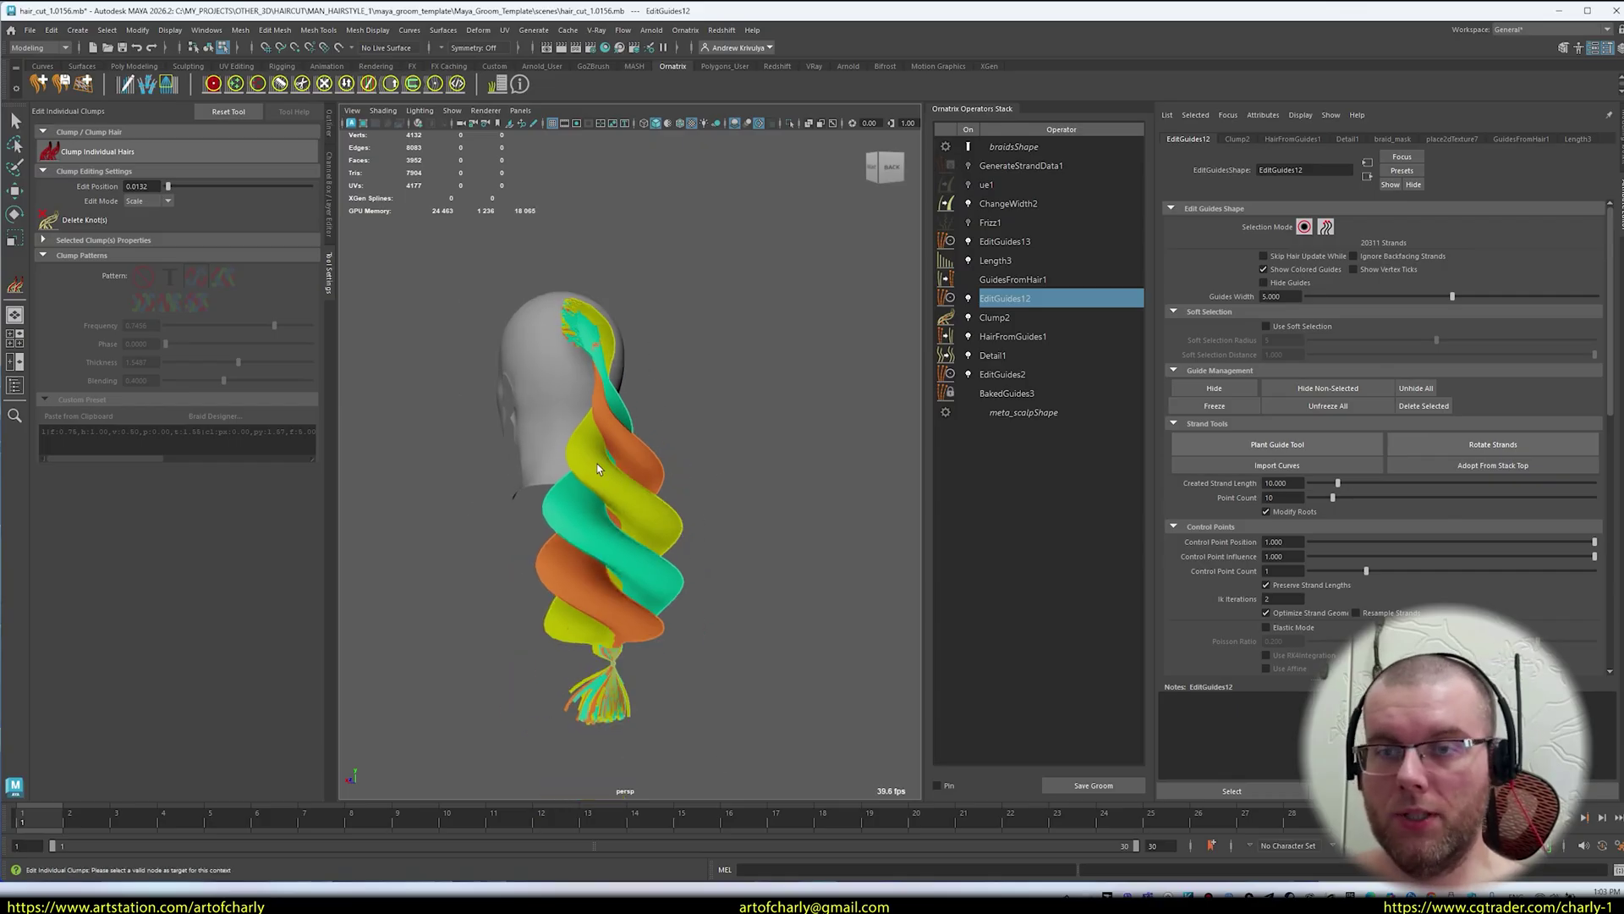
{"action": "left_click_drag", "start_coordinate": [616, 509], "coordinate": [589, 439], "text": "alt"}
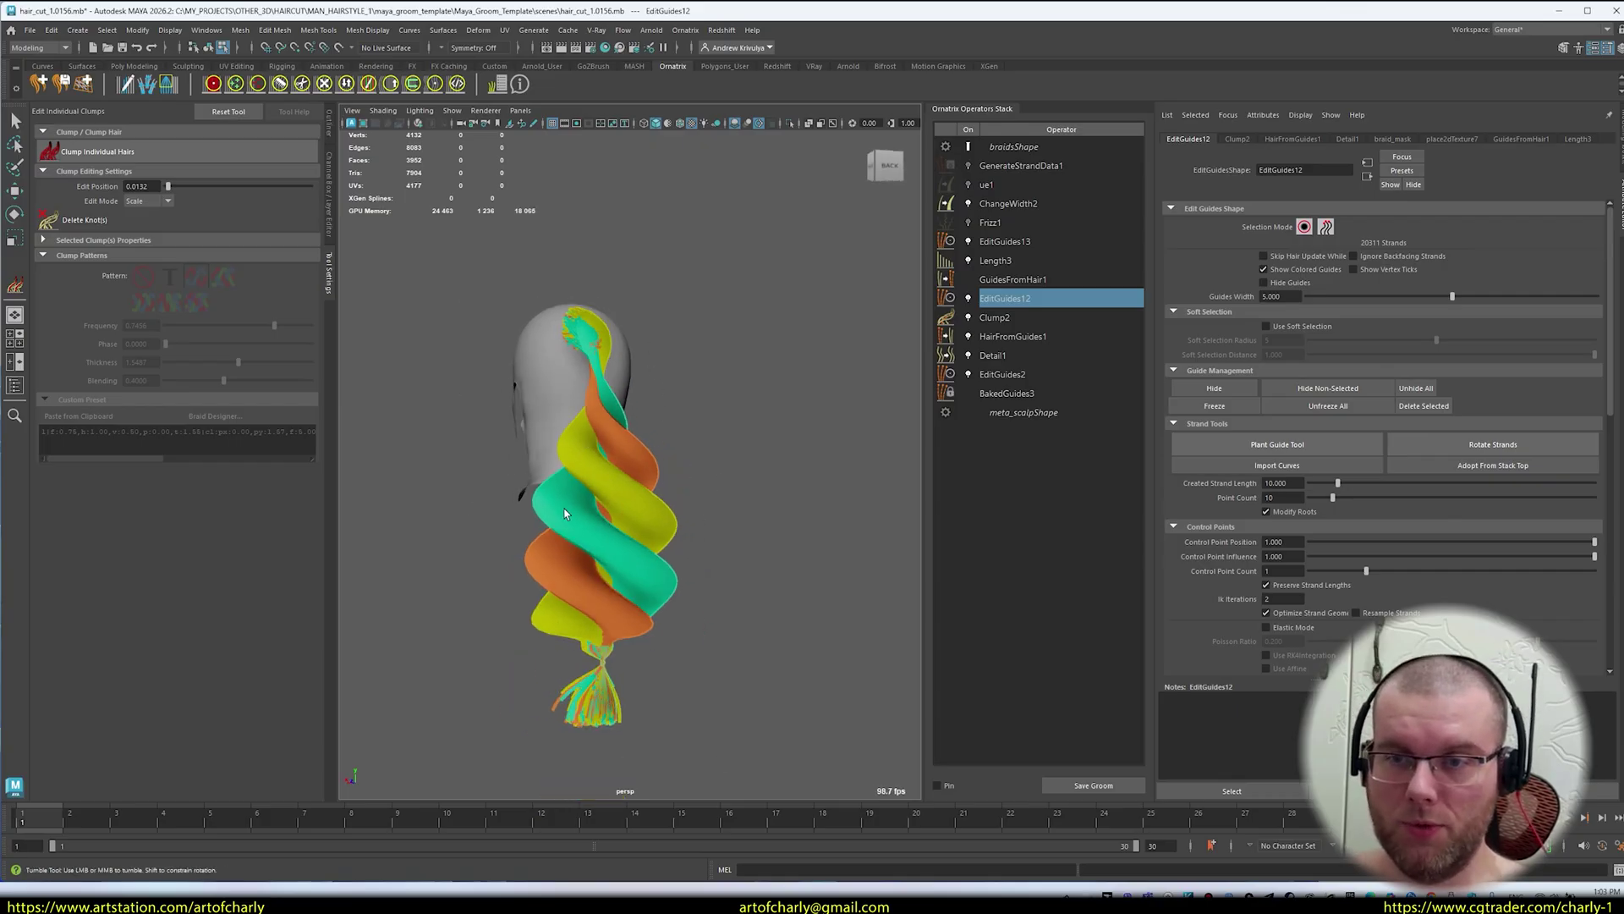
- Examine the coloured braid sections from several sides and open the Length3 operator's settings
{"action": "right_click_drag", "start_coordinate": [649, 443], "coordinate": [805, 489], "text": "alt"}
{"action": "left_click_drag", "start_coordinate": [804, 489], "coordinate": [744, 475], "text": "alt"}
{"action": "right_click_drag", "start_coordinate": [745, 476], "coordinate": [707, 461], "text": "alt"}
{"action": "left_click_drag", "start_coordinate": [612, 444], "coordinate": [616, 695], "text": "alt"}
{"action": "left_click_drag", "start_coordinate": [604, 584], "coordinate": [563, 319], "text": "alt"}
{"action": "left_click", "coordinate": [998, 260]}
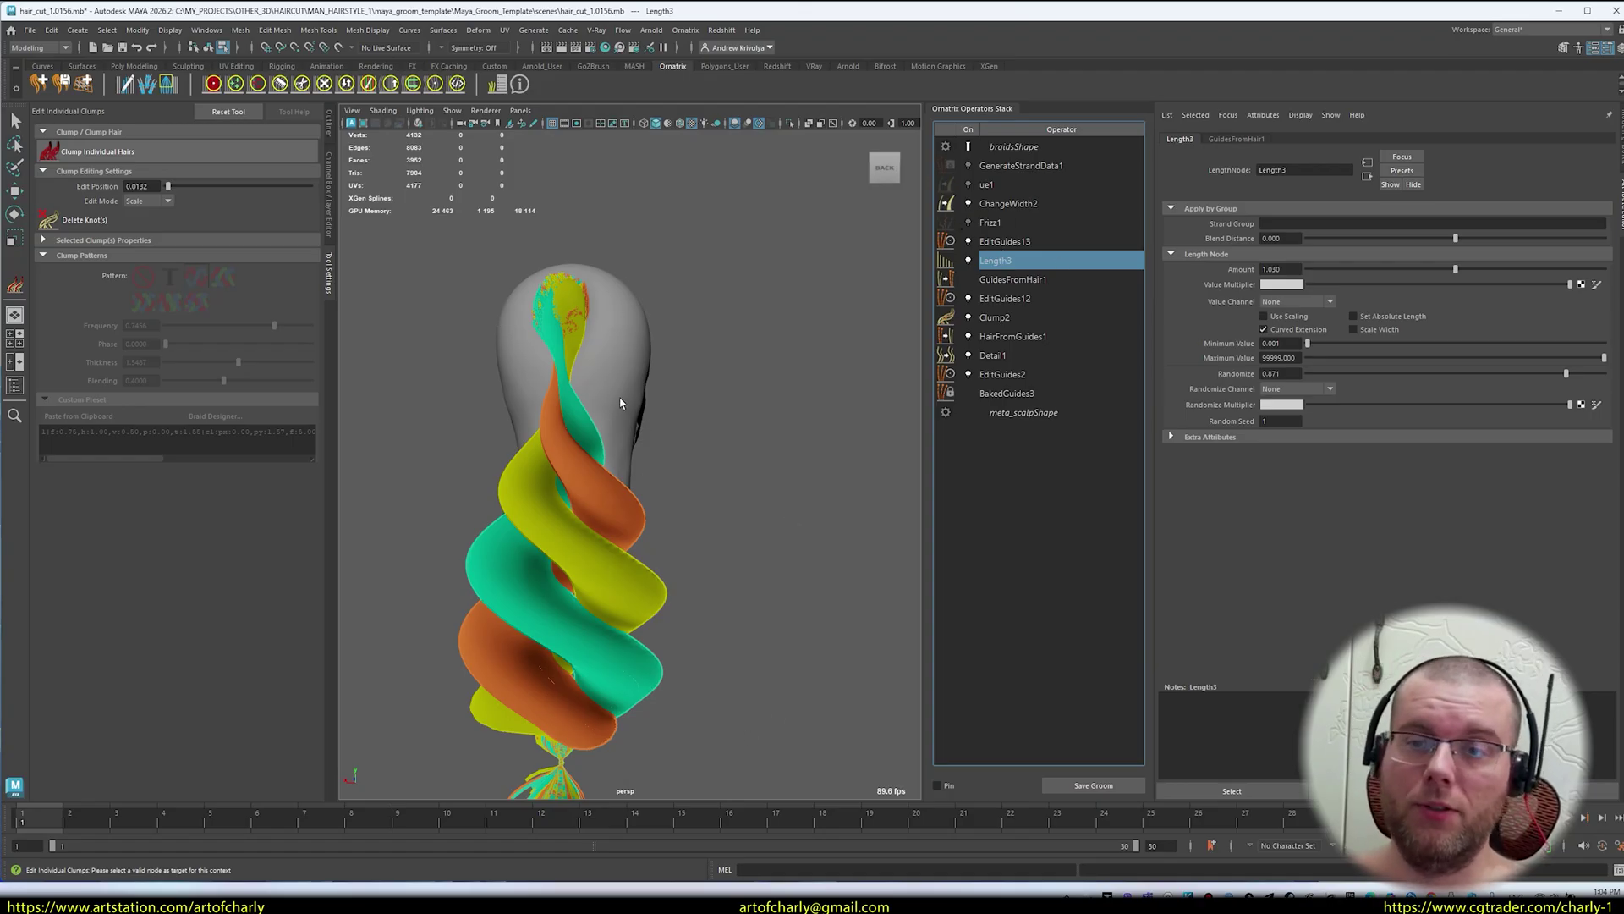
{"action": "left_click_drag", "start_coordinate": [620, 403], "coordinate": [709, 598], "text": "alt"}
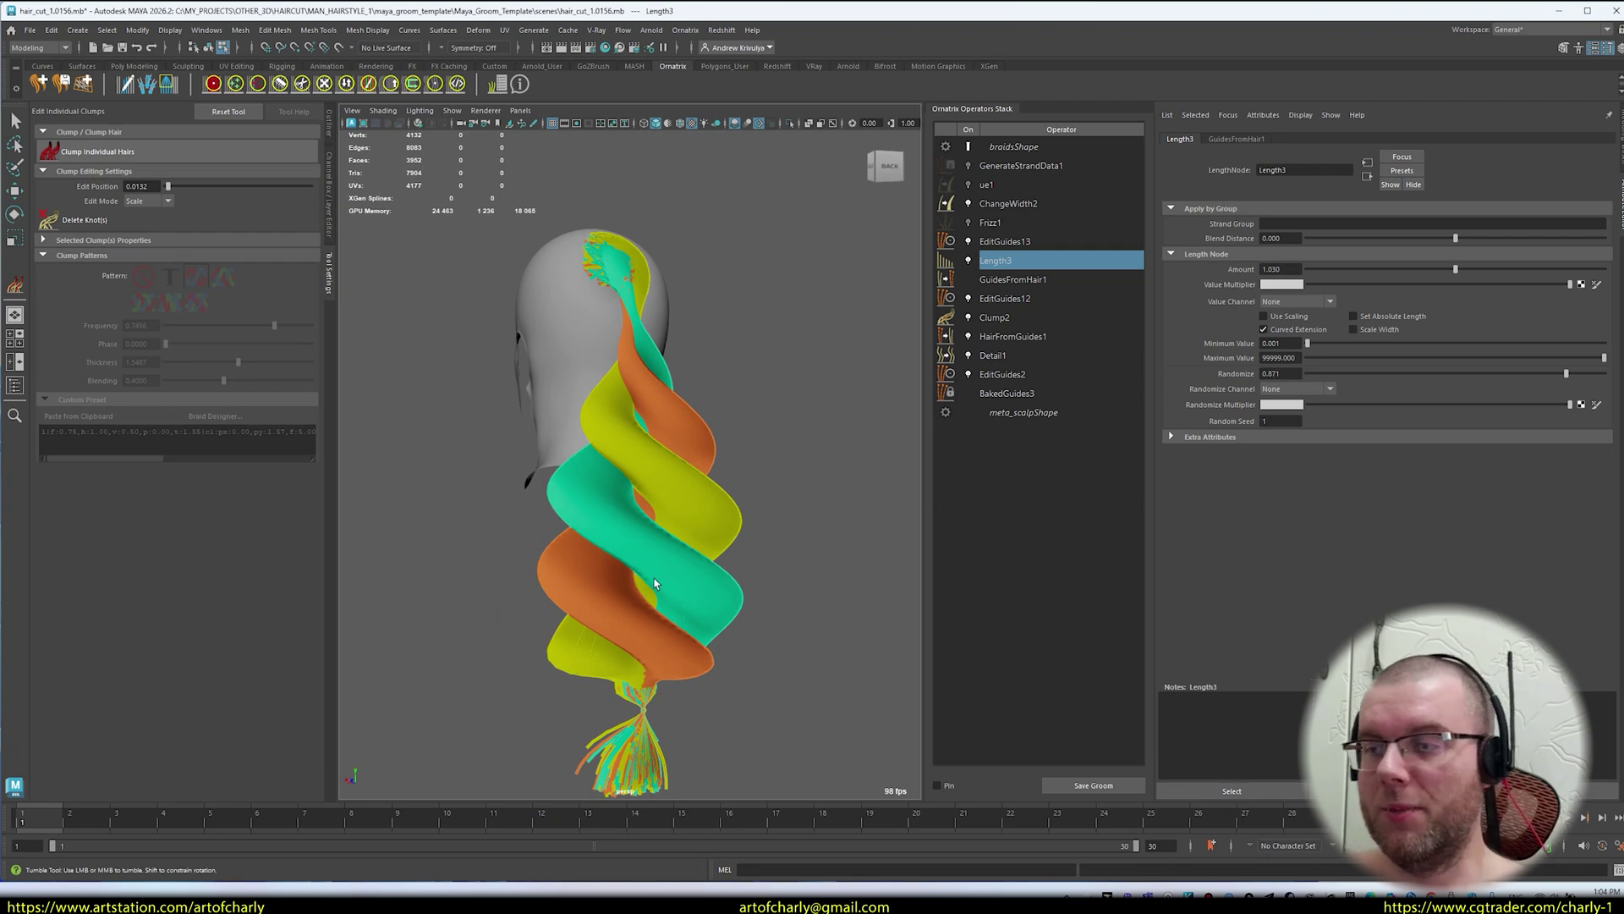
- Hide the braids groom, show the main_1 groom, and view its front and side strands on the head
{"action": "left_click", "coordinate": [329, 131]}
{"action": "left_click", "coordinate": [83, 228]}
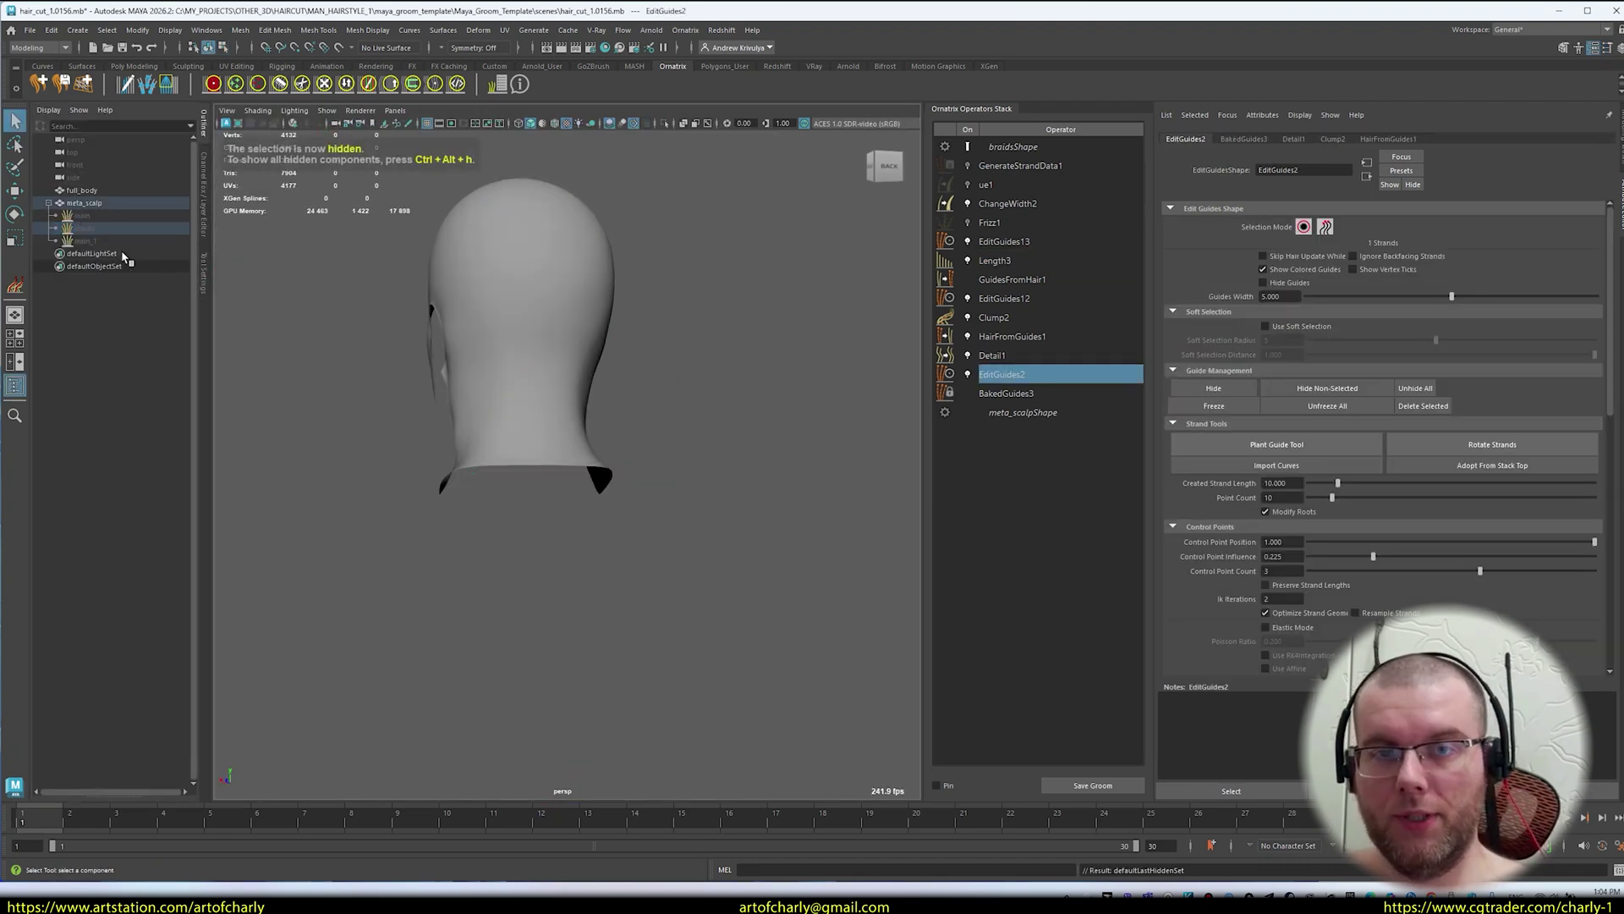
{"action": "left_click", "coordinate": [105, 245]}
{"action": "key", "text": "h"}
{"action": "left_click_drag", "start_coordinate": [508, 406], "coordinate": [536, 334], "text": "alt"}
{"action": "left_click_drag", "start_coordinate": [556, 543], "coordinate": [693, 371], "text": "alt"}
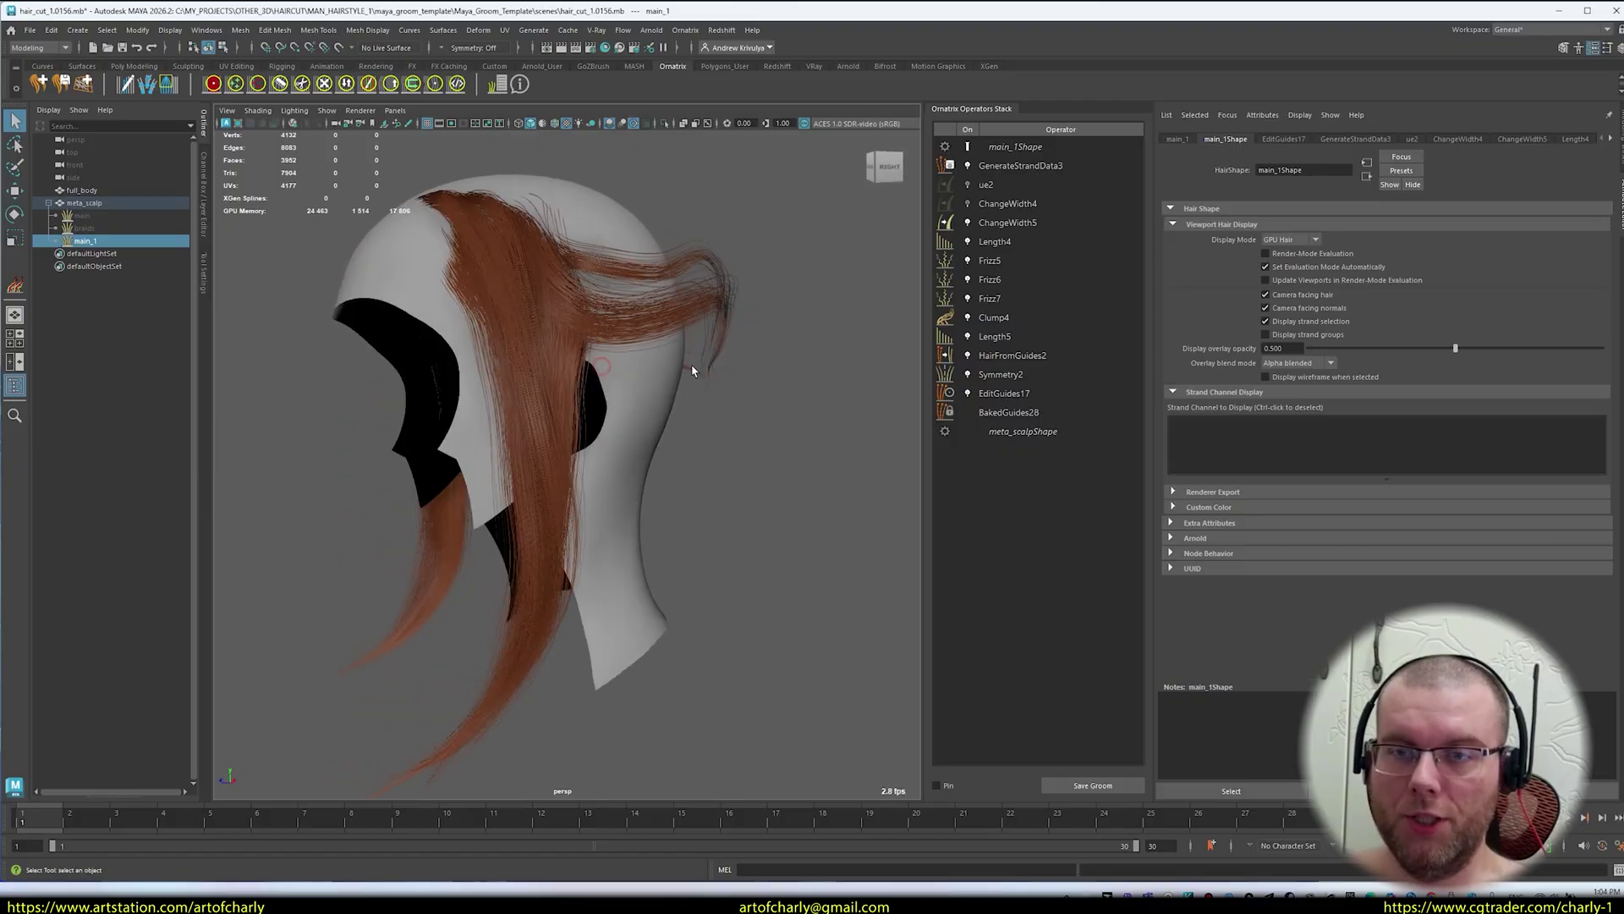
- Turn off main_1's operators from Length4 down through Symmetry2 and inspect the one-sided guides in EditGuides17
{"action": "left_click", "coordinate": [990, 242]}
{"action": "left_click", "coordinate": [968, 242]}
{"action": "left_click", "coordinate": [969, 263]}
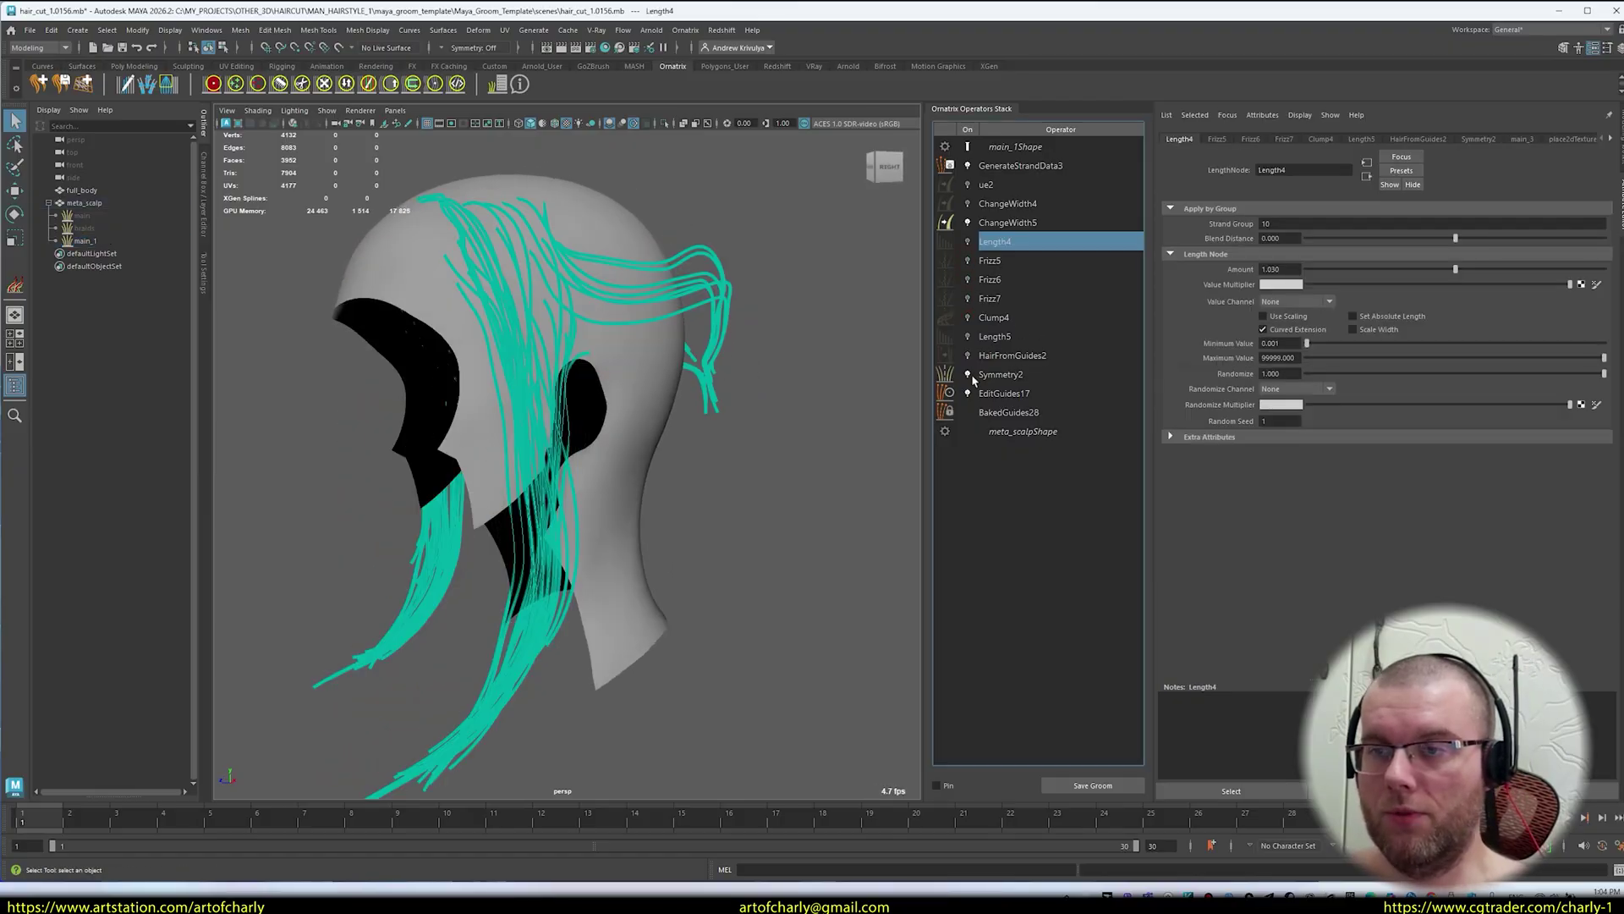
{"action": "left_click", "coordinate": [970, 376]}
{"action": "left_click", "coordinate": [1004, 394]}
{"action": "left_click_drag", "start_coordinate": [753, 408], "coordinate": [652, 364], "text": "alt"}
{"action": "middle_click_drag", "start_coordinate": [575, 677], "coordinate": [542, 584], "text": "alt"}
{"action": "right_click_drag", "start_coordinate": [541, 584], "coordinate": [584, 558], "text": "alt"}
{"action": "left_click_drag", "start_coordinate": [597, 499], "coordinate": [435, 612], "text": "alt"}
{"action": "right_click_drag", "start_coordinate": [490, 597], "coordinate": [423, 525], "text": "alt"}
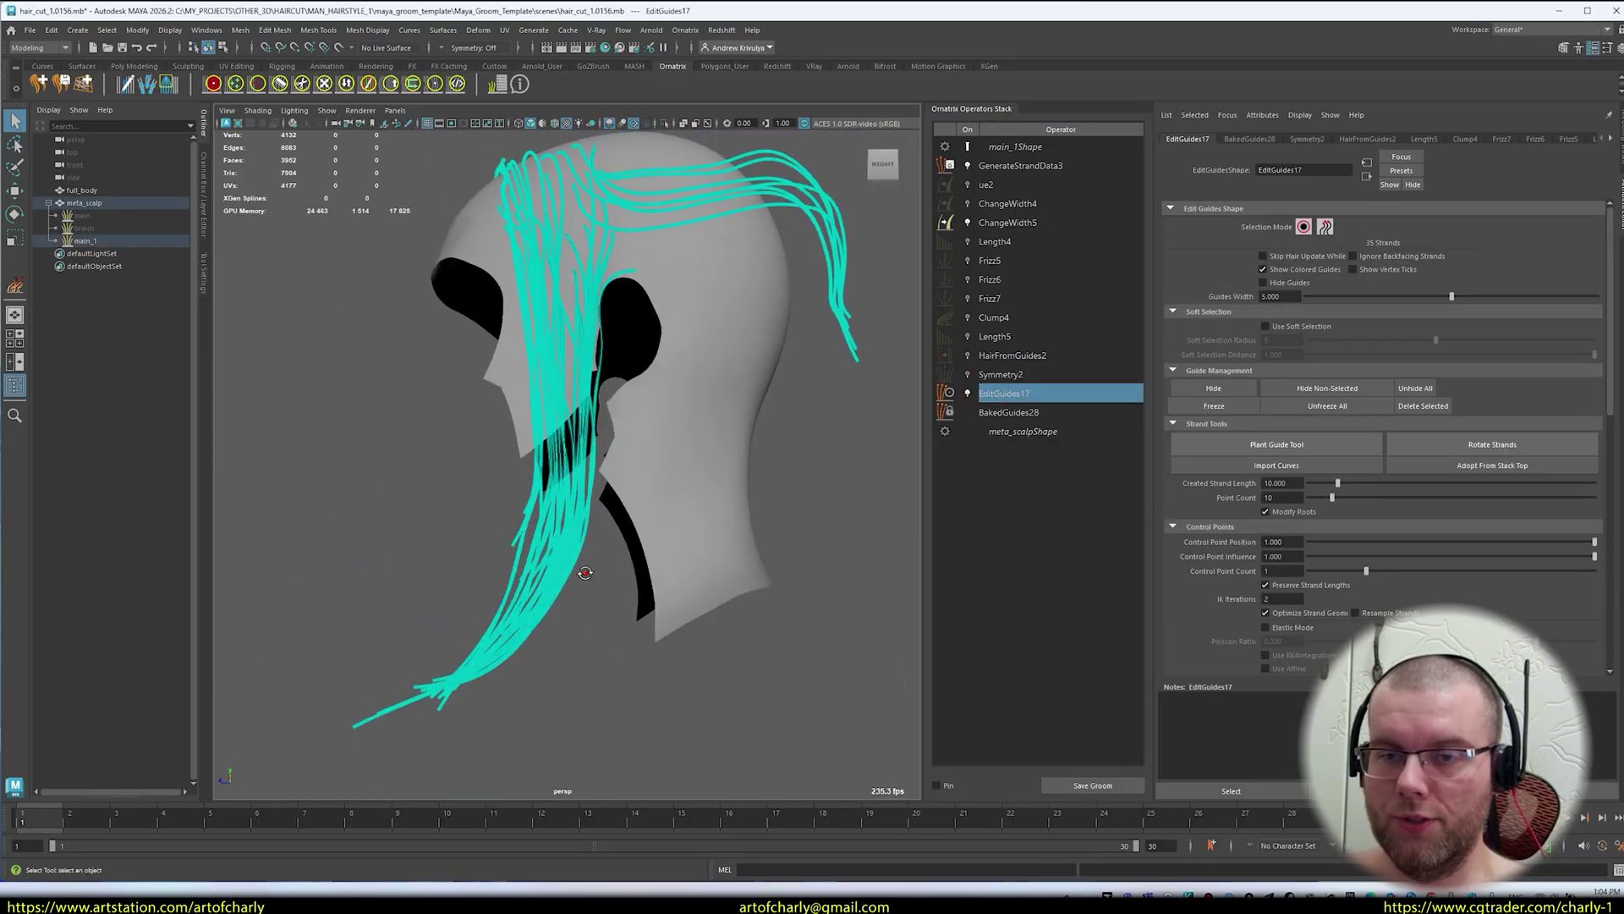
{"action": "left_click_drag", "start_coordinate": [507, 473], "coordinate": [575, 507], "text": "alt"}
- Turn main_1's Symmetry2 and HairFromGuides2 back on, and review the filled strands and the guide interpolation settings
{"action": "left_click", "coordinate": [1006, 375]}
{"action": "left_click", "coordinate": [1009, 356]}
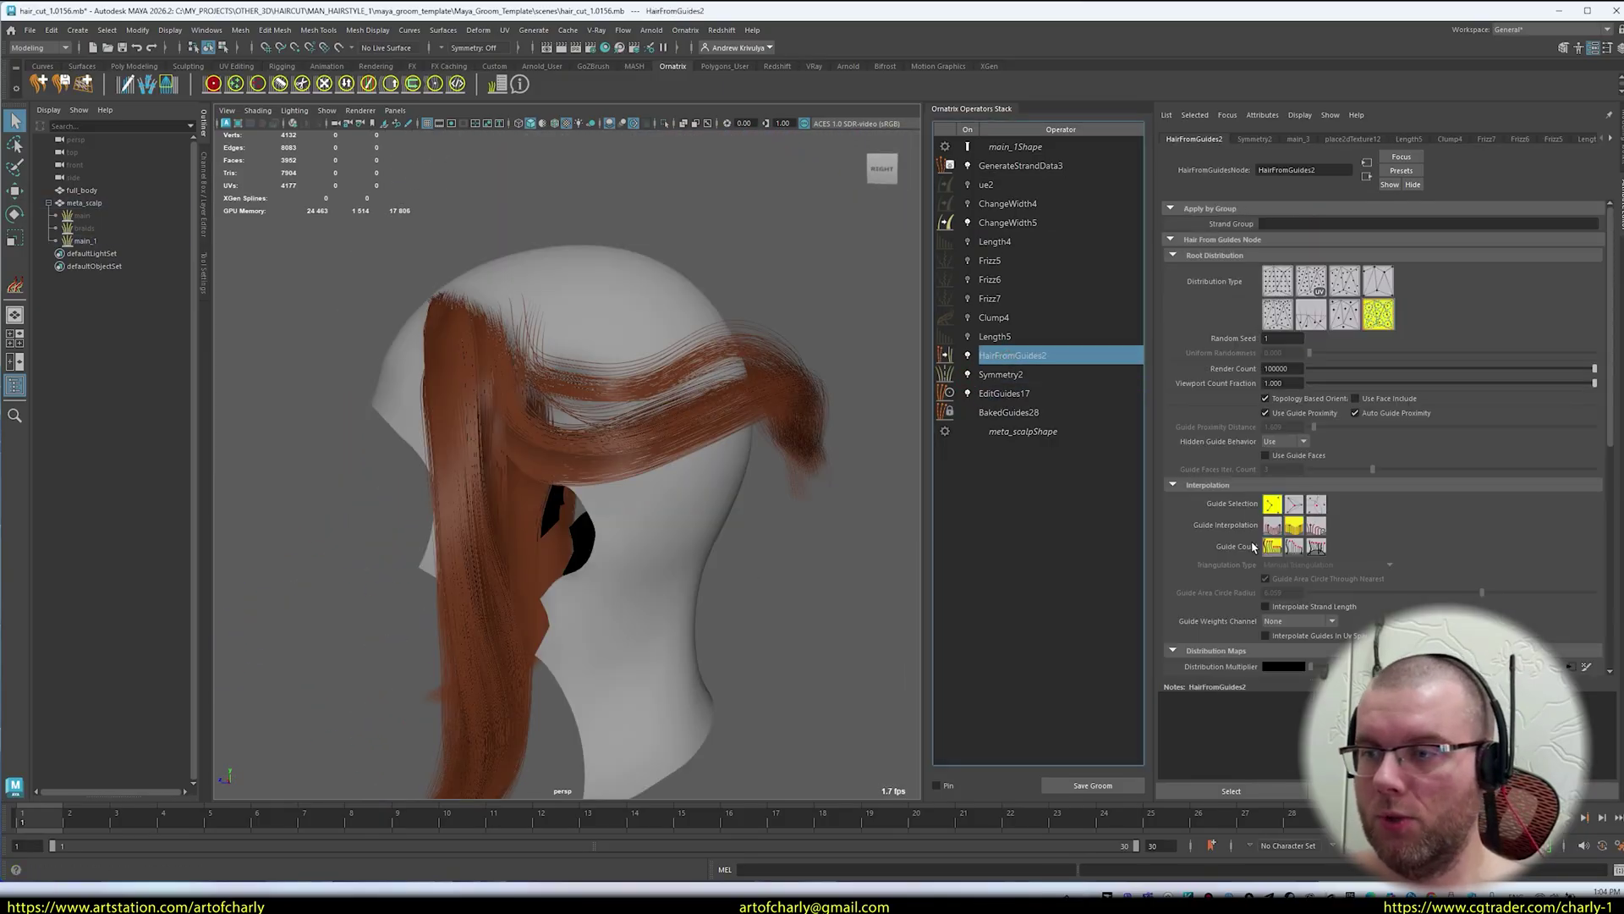
{"action": "left_click_drag", "start_coordinate": [500, 446], "coordinate": [506, 224], "text": "alt"}
{"action": "left_click", "coordinate": [1004, 393]}
{"action": "left_click_drag", "start_coordinate": [495, 298], "coordinate": [667, 337], "text": "alt"}
{"action": "left_click", "coordinate": [1012, 355]}
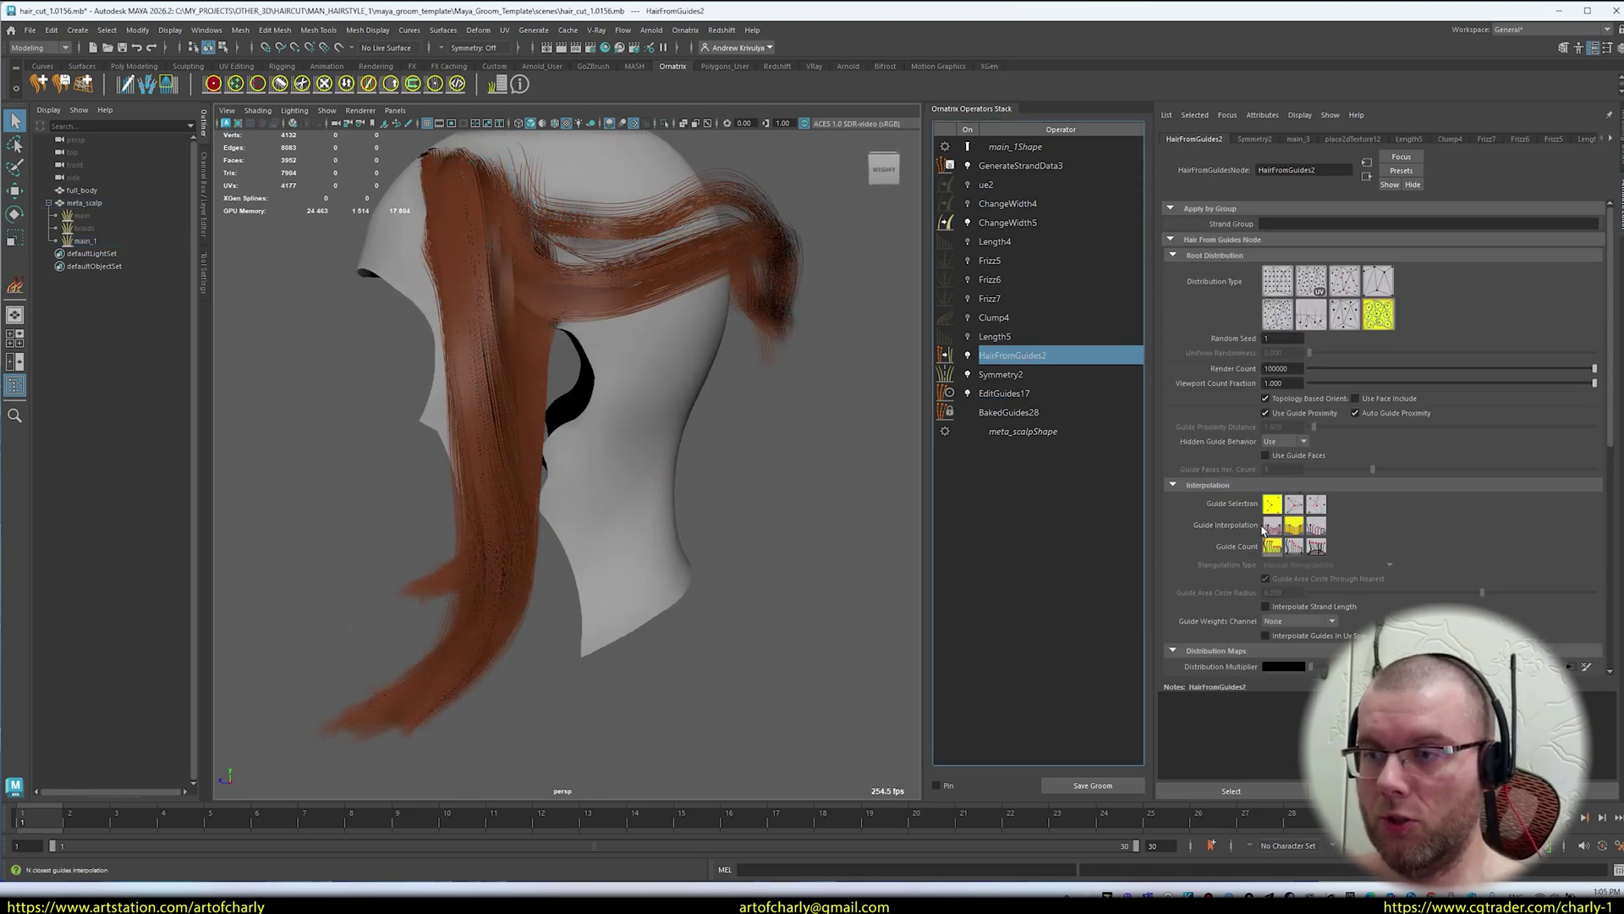
{"action": "left_click_drag", "start_coordinate": [553, 368], "coordinate": [572, 216], "text": "alt"}
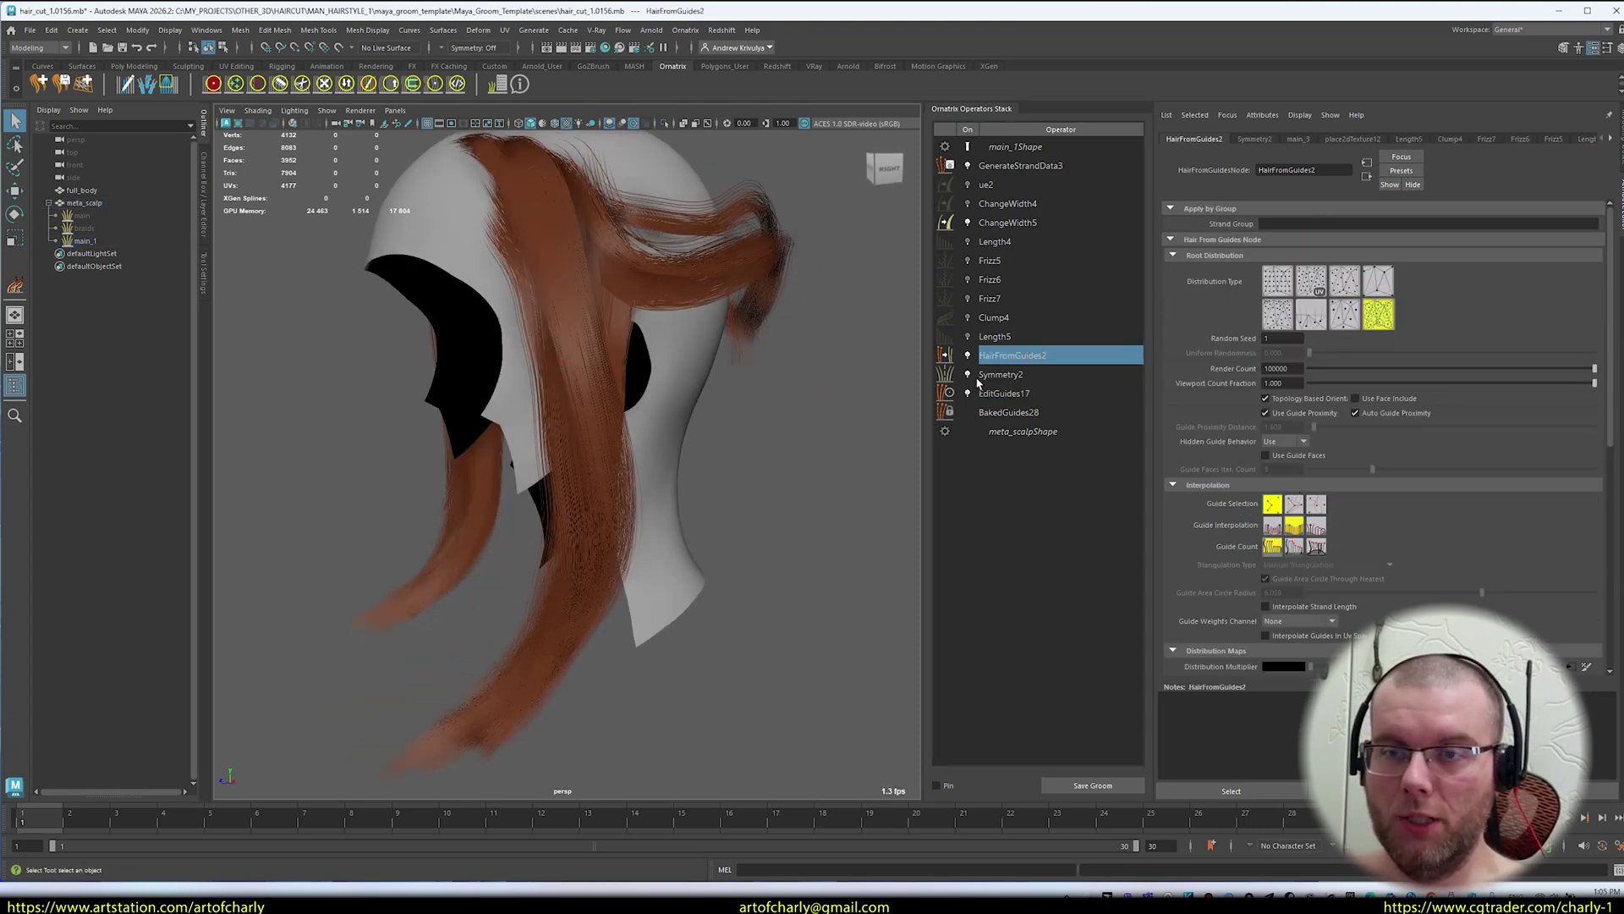
- Turn main_1's Length5, Clump4 and Frizz7 operators back on to vary, clump and frizz the side strands
{"action": "left_click", "coordinate": [1037, 399]}
{"action": "mouse_move", "coordinate": [674, 450]}
{"action": "left_mouse_down", "text": "alt"}
{"action": "mouse_move", "coordinate": [631, 454]}
{"action": "mouse_move", "coordinate": [710, 448]}
{"action": "mouse_move", "coordinate": [645, 471]}
{"action": "mouse_move", "coordinate": [660, 478]}
{"action": "left_mouse_up", "text": "alt"}
{"action": "left_click", "coordinate": [996, 337]}
{"action": "left_click", "coordinate": [967, 337]}
{"action": "left_click", "coordinate": [988, 319]}
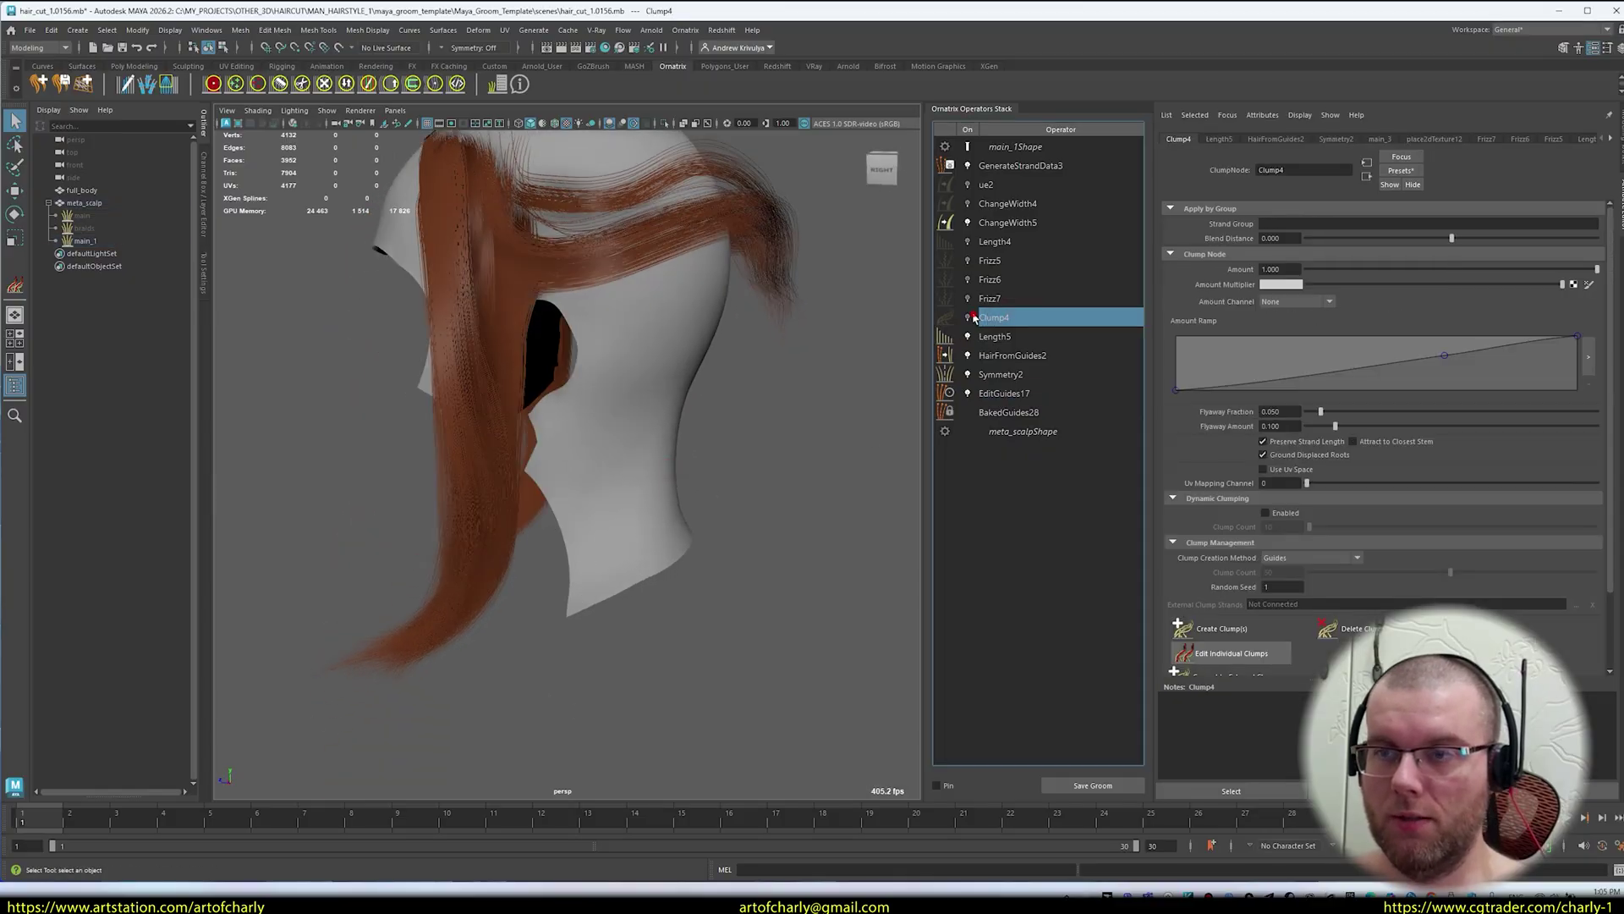
{"action": "left_click", "coordinate": [982, 299]}
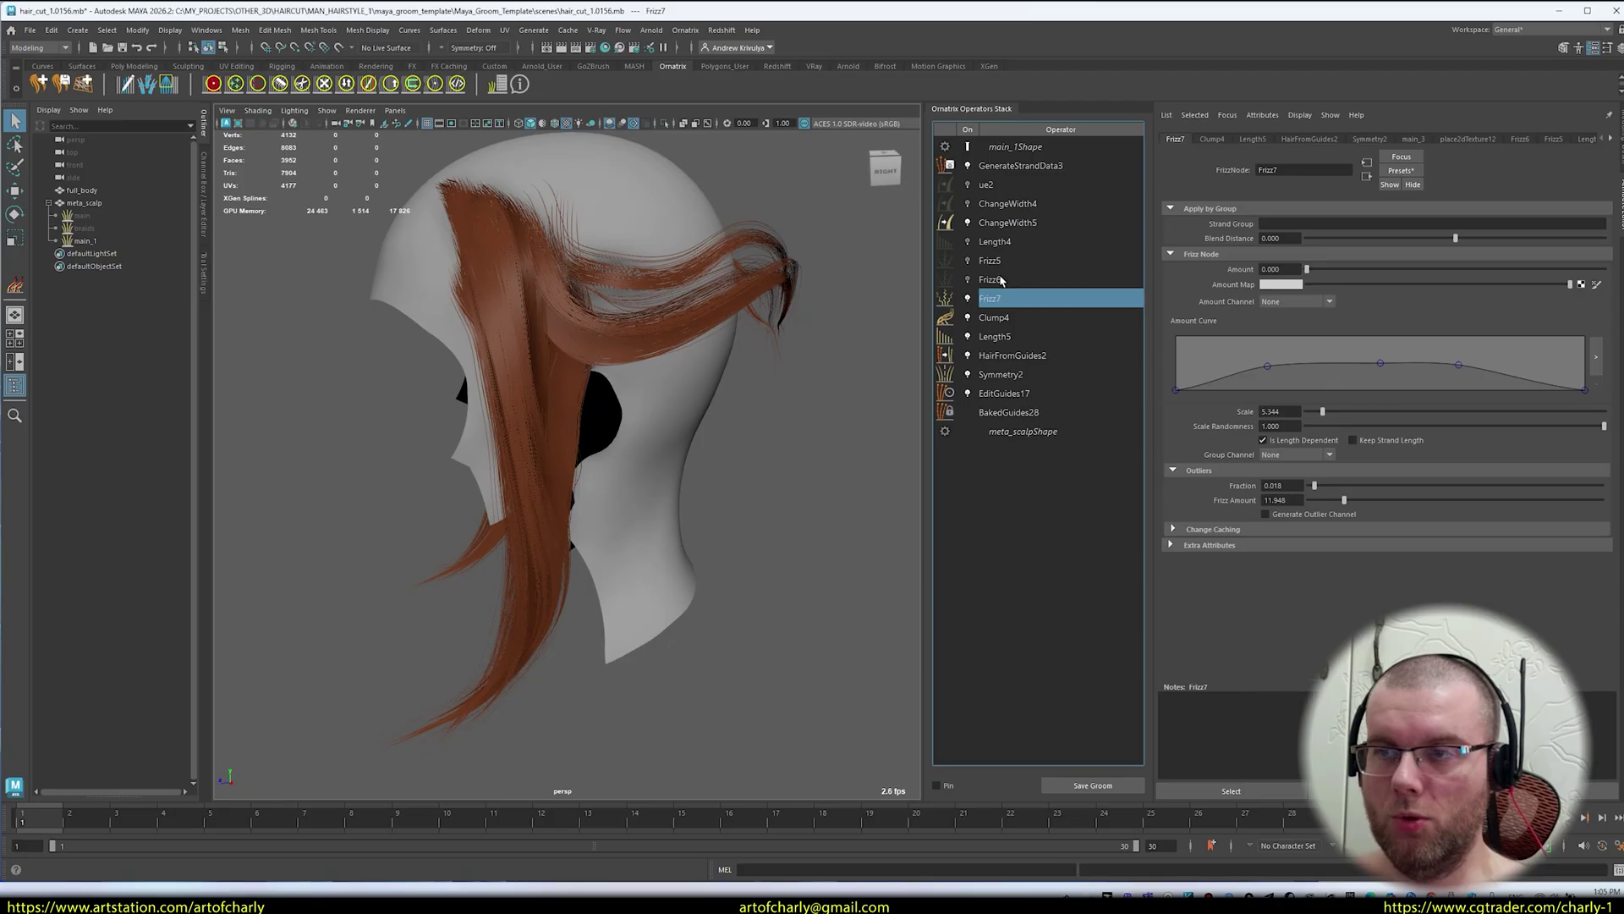
- Turn main_1's Frizz6, Frizz5 and Length4 operators back on and view the resulting side strands on the head
{"action": "left_click", "coordinate": [1000, 280]}
{"action": "left_click", "coordinate": [1015, 261]}
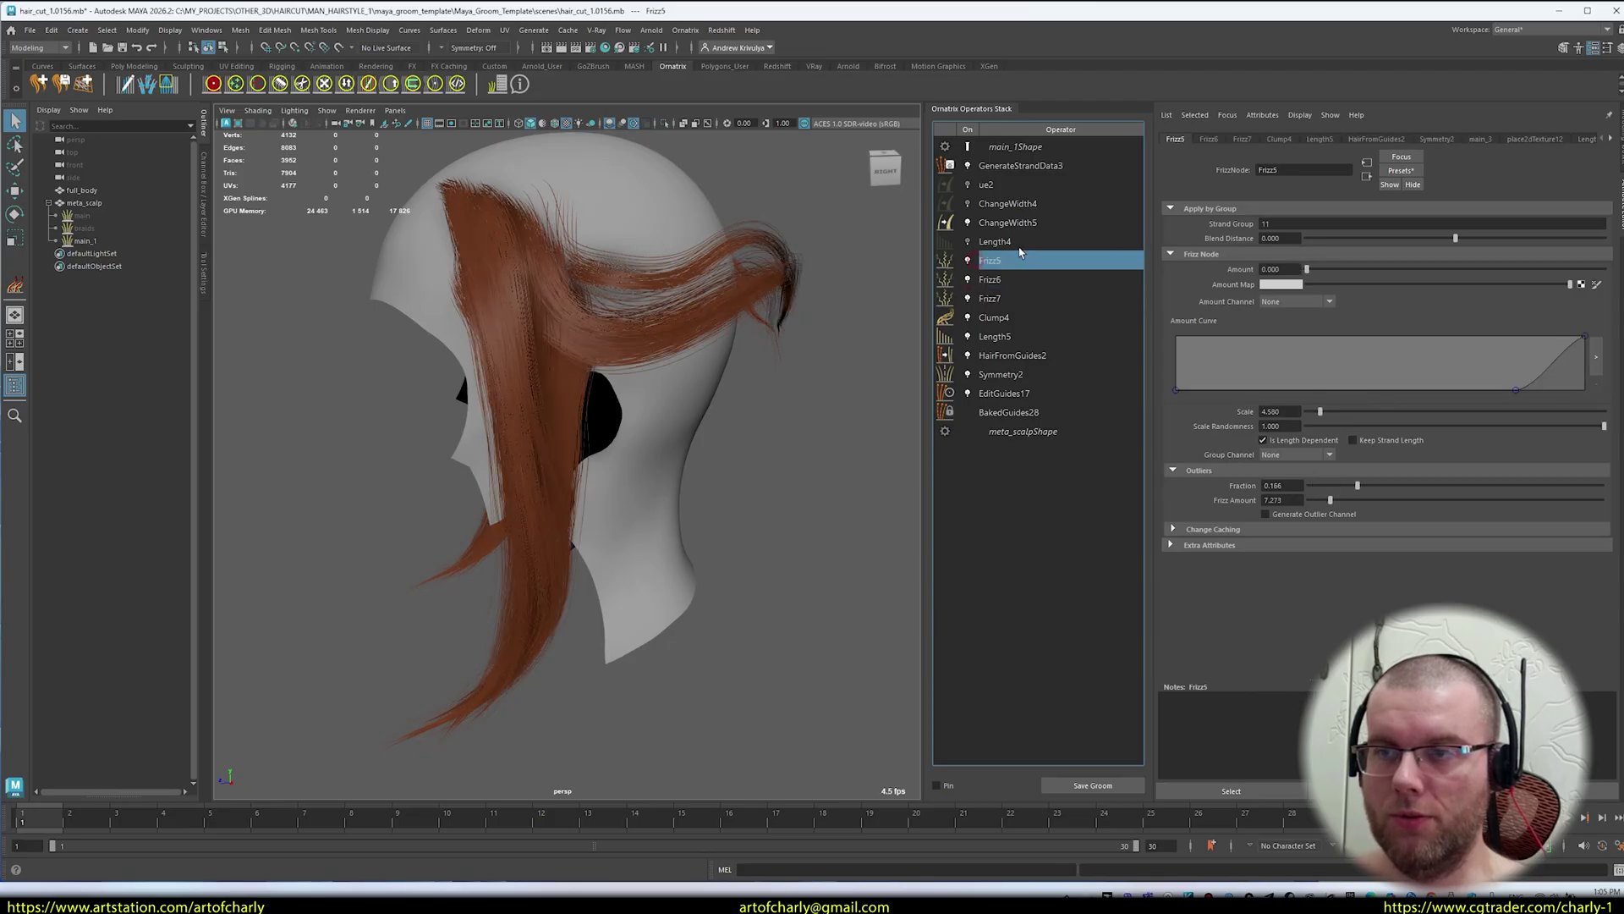
{"action": "left_click", "coordinate": [1017, 242]}
{"action": "left_click_drag", "start_coordinate": [665, 483], "coordinate": [638, 548], "text": "alt"}
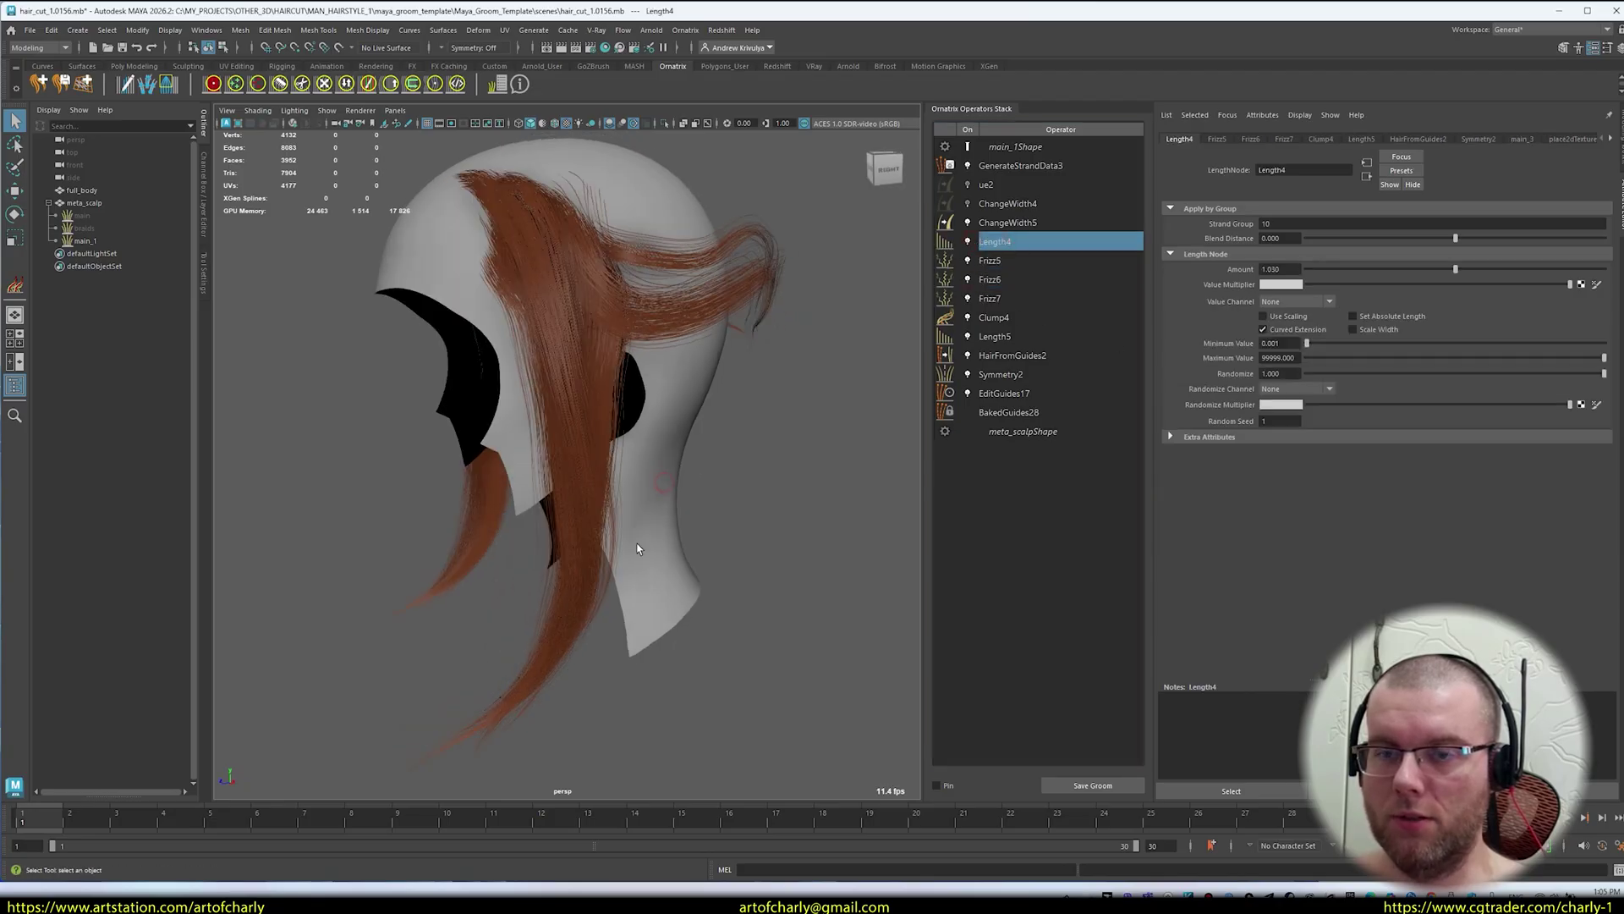
{"action": "left_click_drag", "start_coordinate": [781, 341], "coordinate": [751, 418], "text": "alt"}
- Review main_1's ChangeWidth5 width ramp settings and inspect the finished side strands from several angles and distances
{"action": "left_click", "coordinate": [1030, 221]}
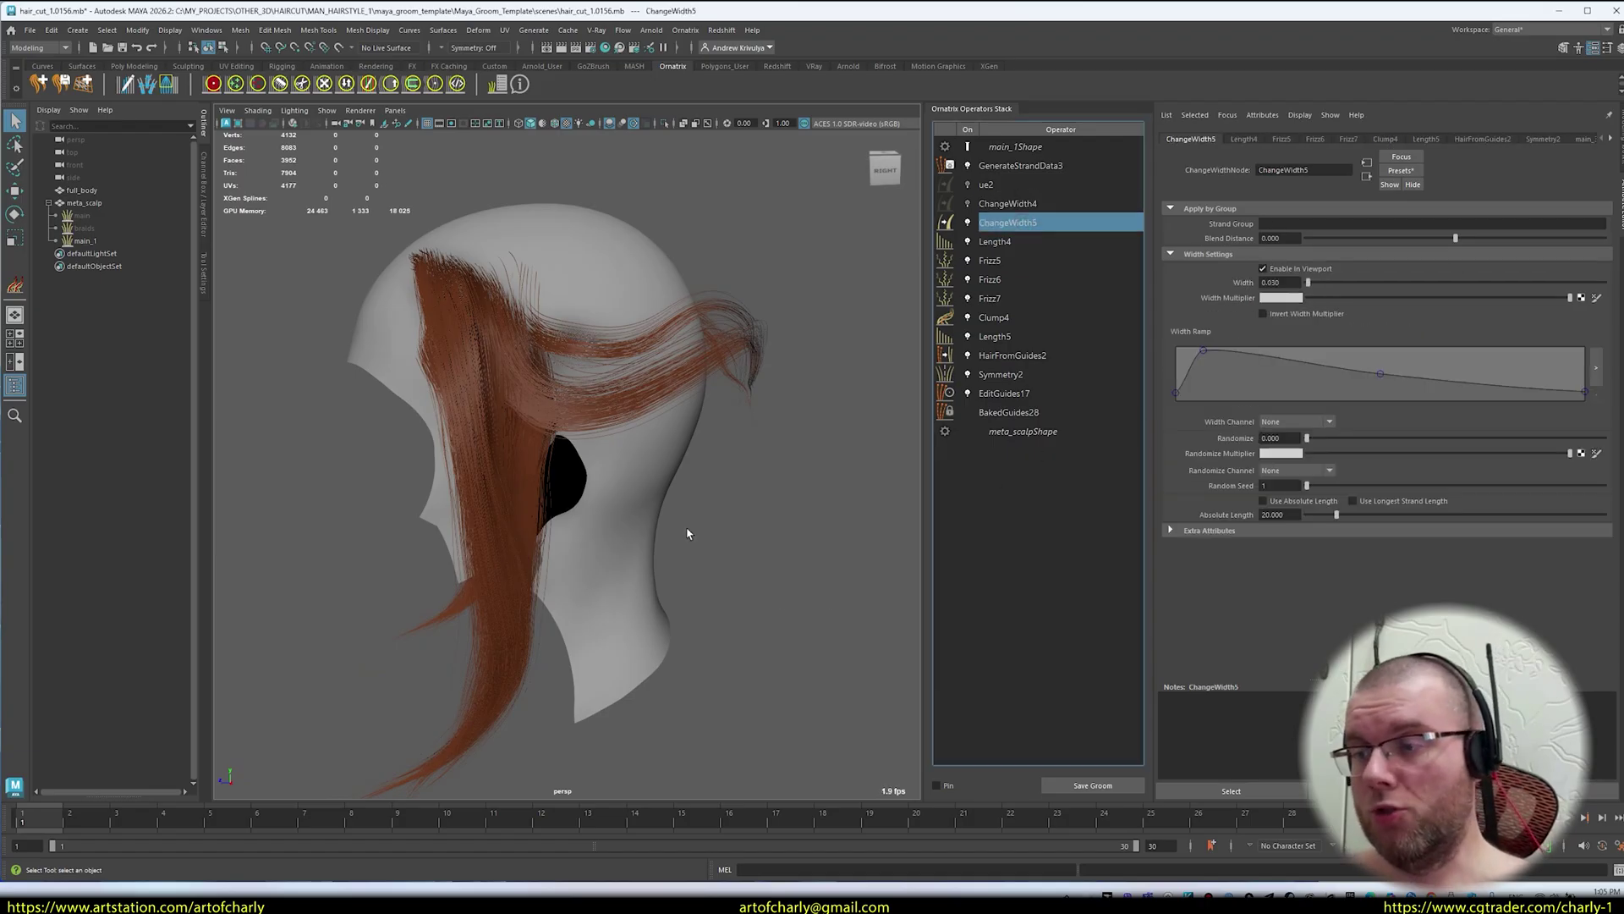
{"action": "left_click_drag", "start_coordinate": [668, 505], "coordinate": [750, 420], "text": "alt"}
{"action": "right_click_drag", "start_coordinate": [750, 421], "coordinate": [678, 352], "text": "alt"}
{"action": "left_click_drag", "start_coordinate": [677, 351], "coordinate": [575, 383], "text": "alt"}
{"action": "right_click_drag", "start_coordinate": [574, 383], "coordinate": [610, 467], "text": "alt"}
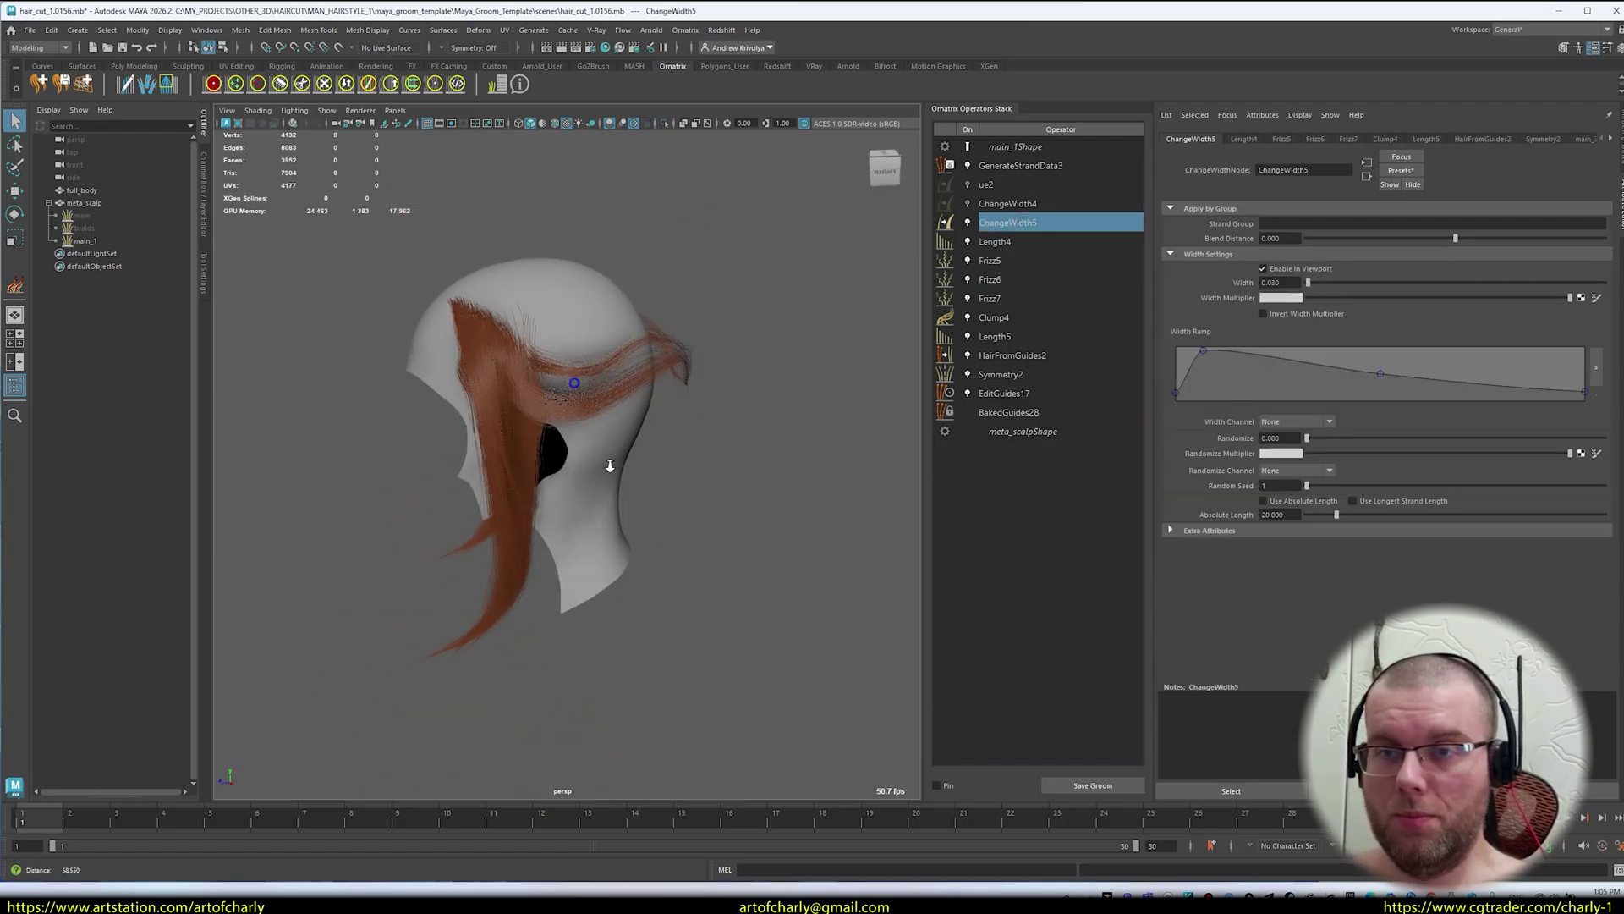
- Hide the main_1 groom and show the main groom on the scalp
{"action": "left_click", "coordinate": [82, 214]}
{"action": "key", "text": "ctrl+h"}
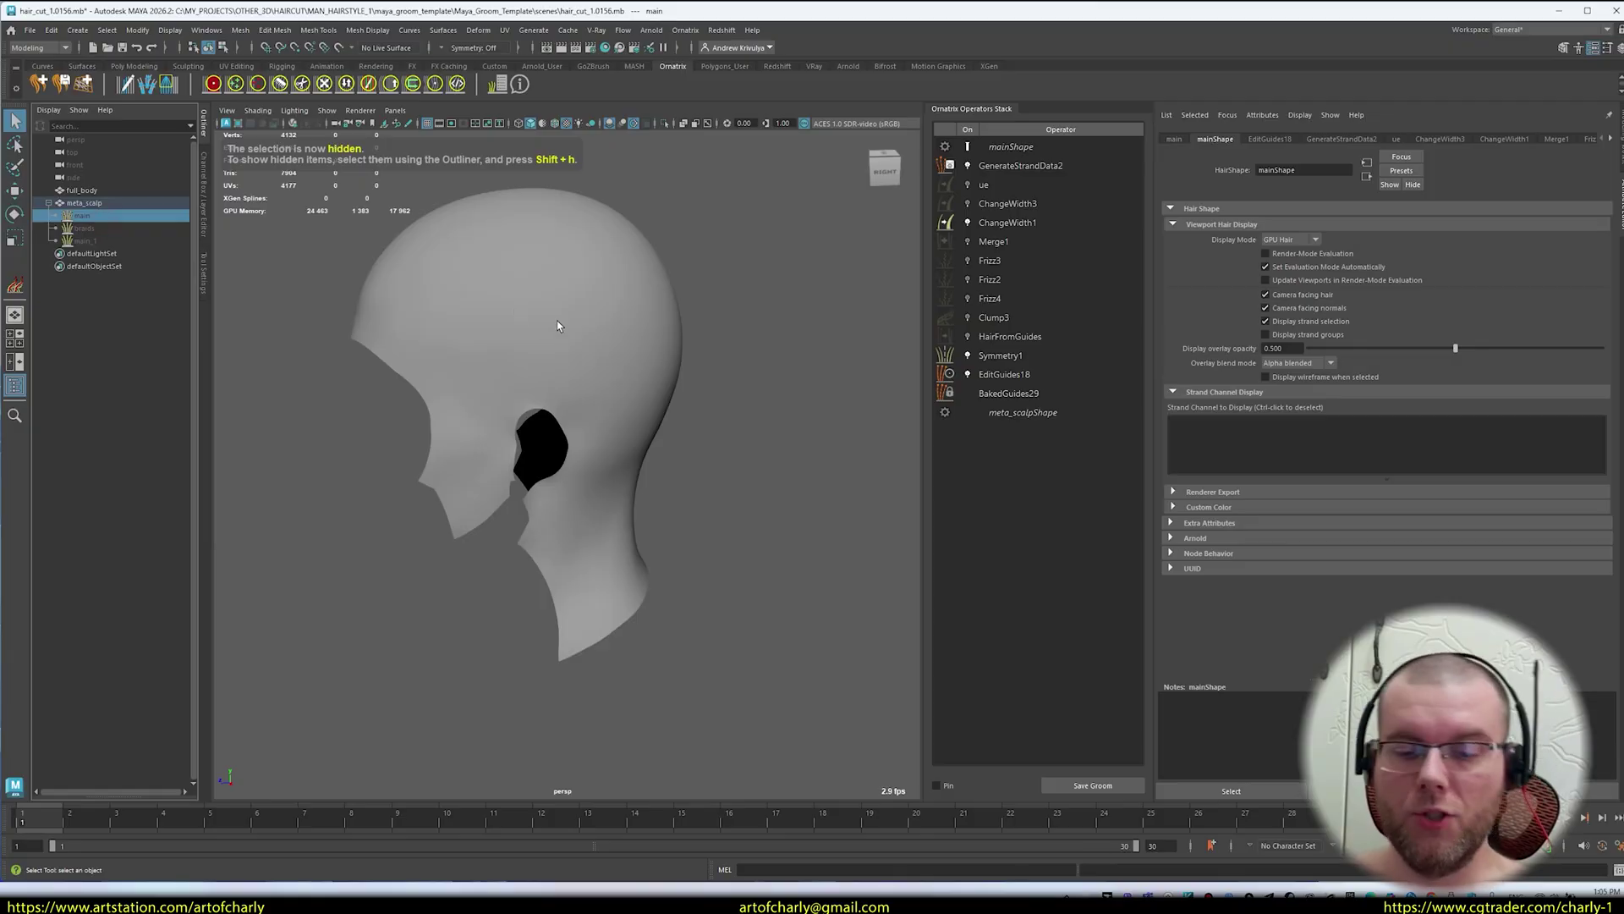
{"action": "key", "text": "shift+h"}
- Turn the main groom's operators from HairFromGuides up through Clump3, Frizz4, Frizz2, Frizz3 and Merge1 back on
{"action": "left_click", "coordinate": [1024, 337]}
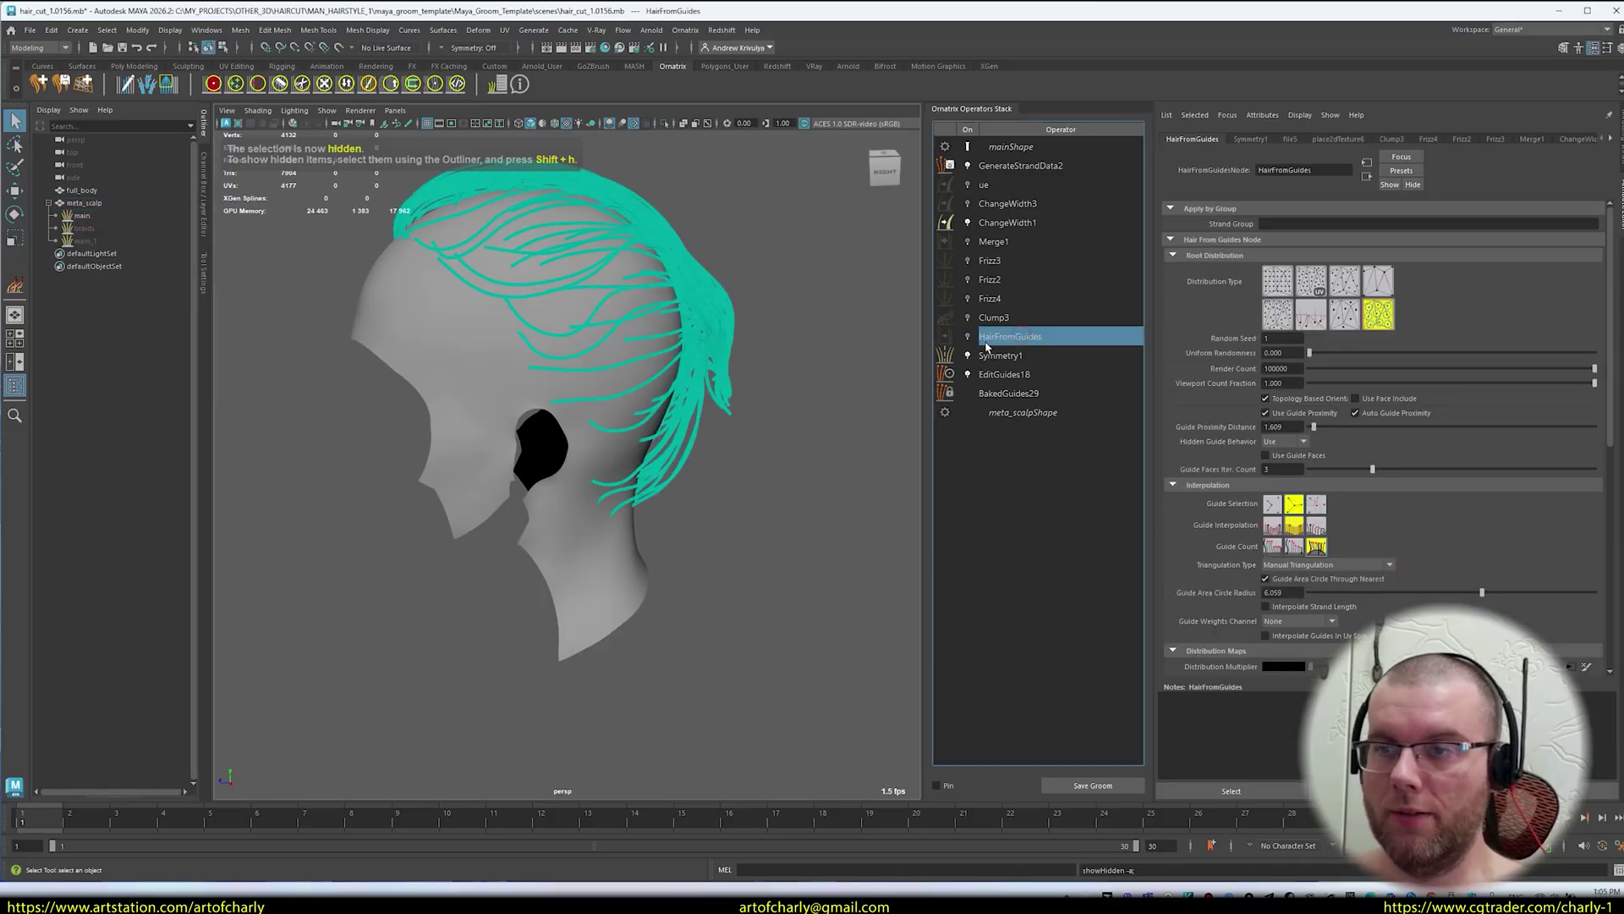
{"action": "left_click", "coordinate": [981, 316]}
{"action": "left_click", "coordinate": [988, 297]}
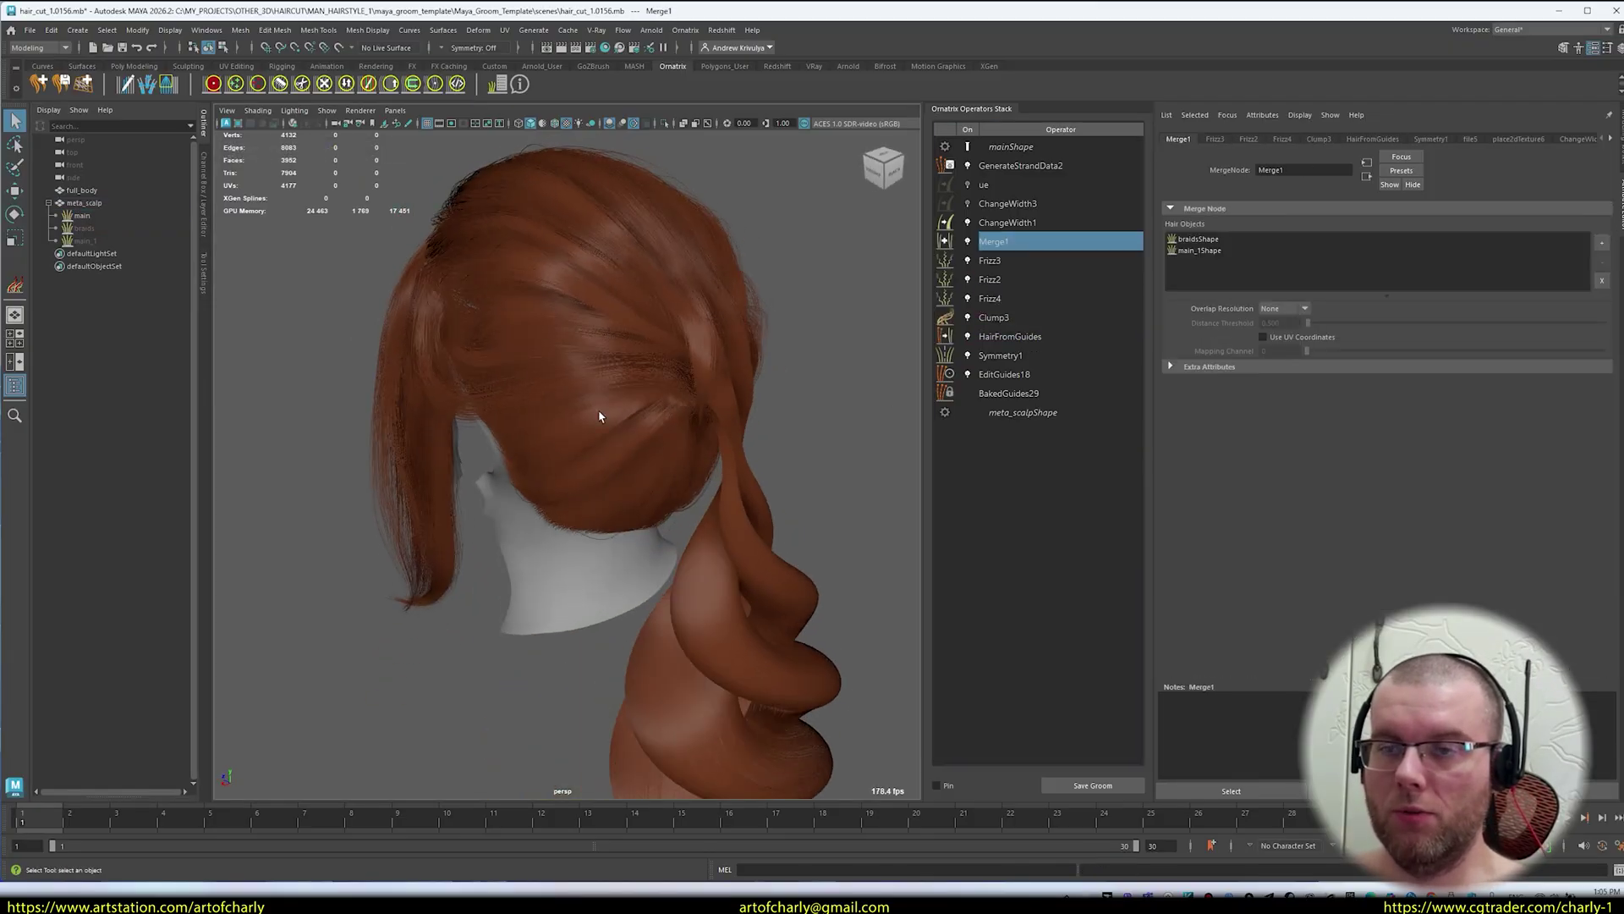
- Review the main groom's ChangeWidth1, ue and GenerateStrandData2 operator settings
{"action": "left_click", "coordinate": [1005, 204]}
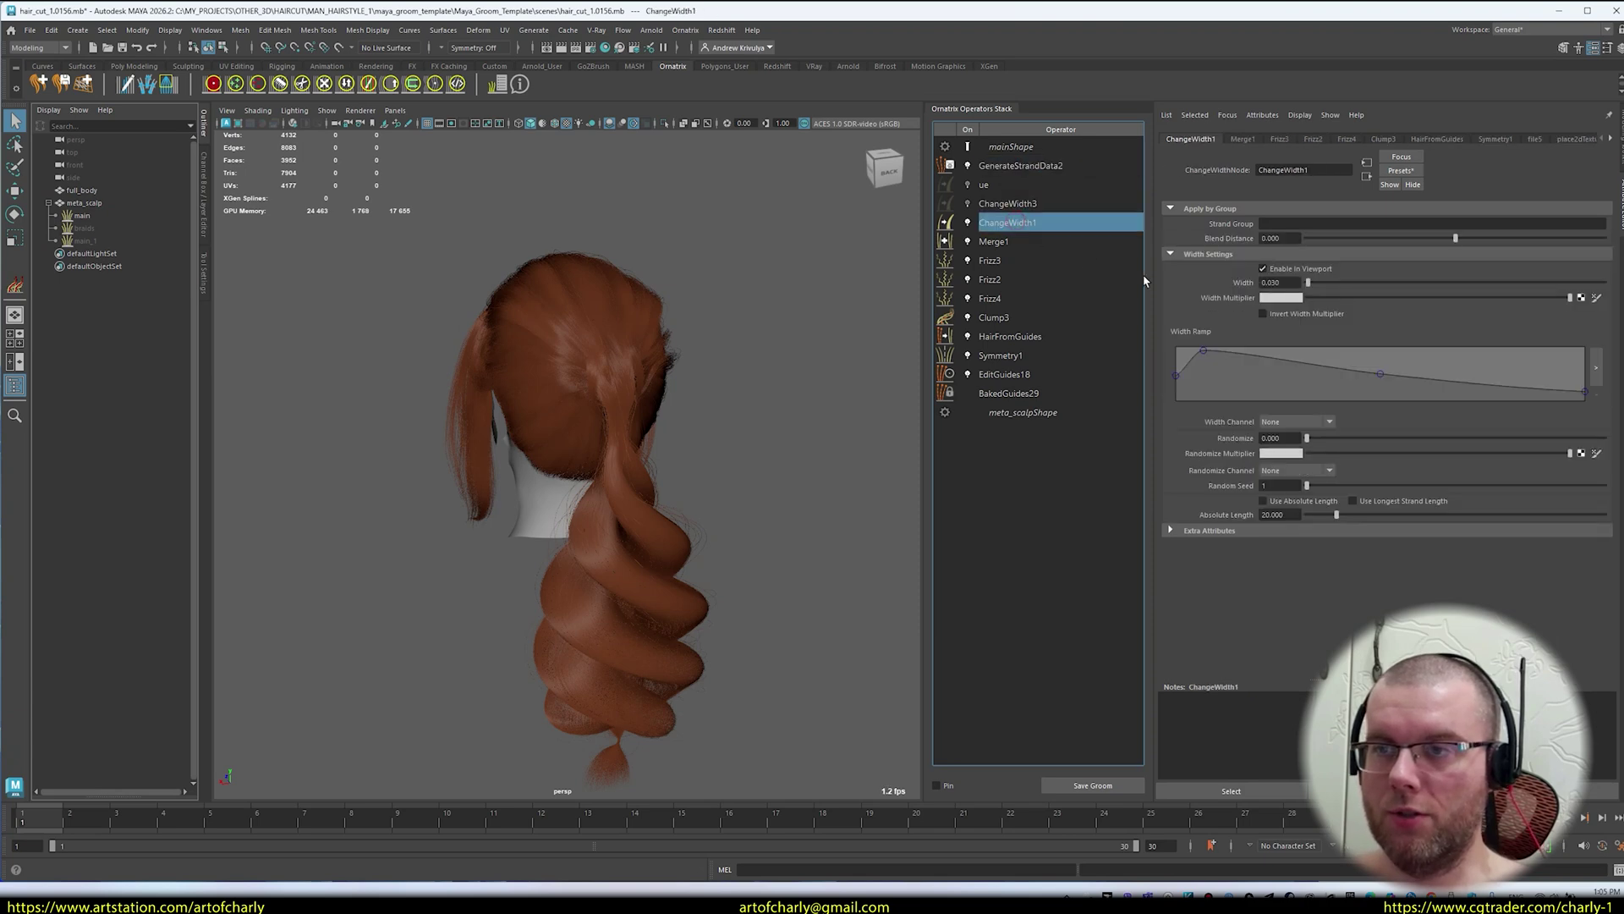
{"action": "left_click", "coordinate": [983, 188]}
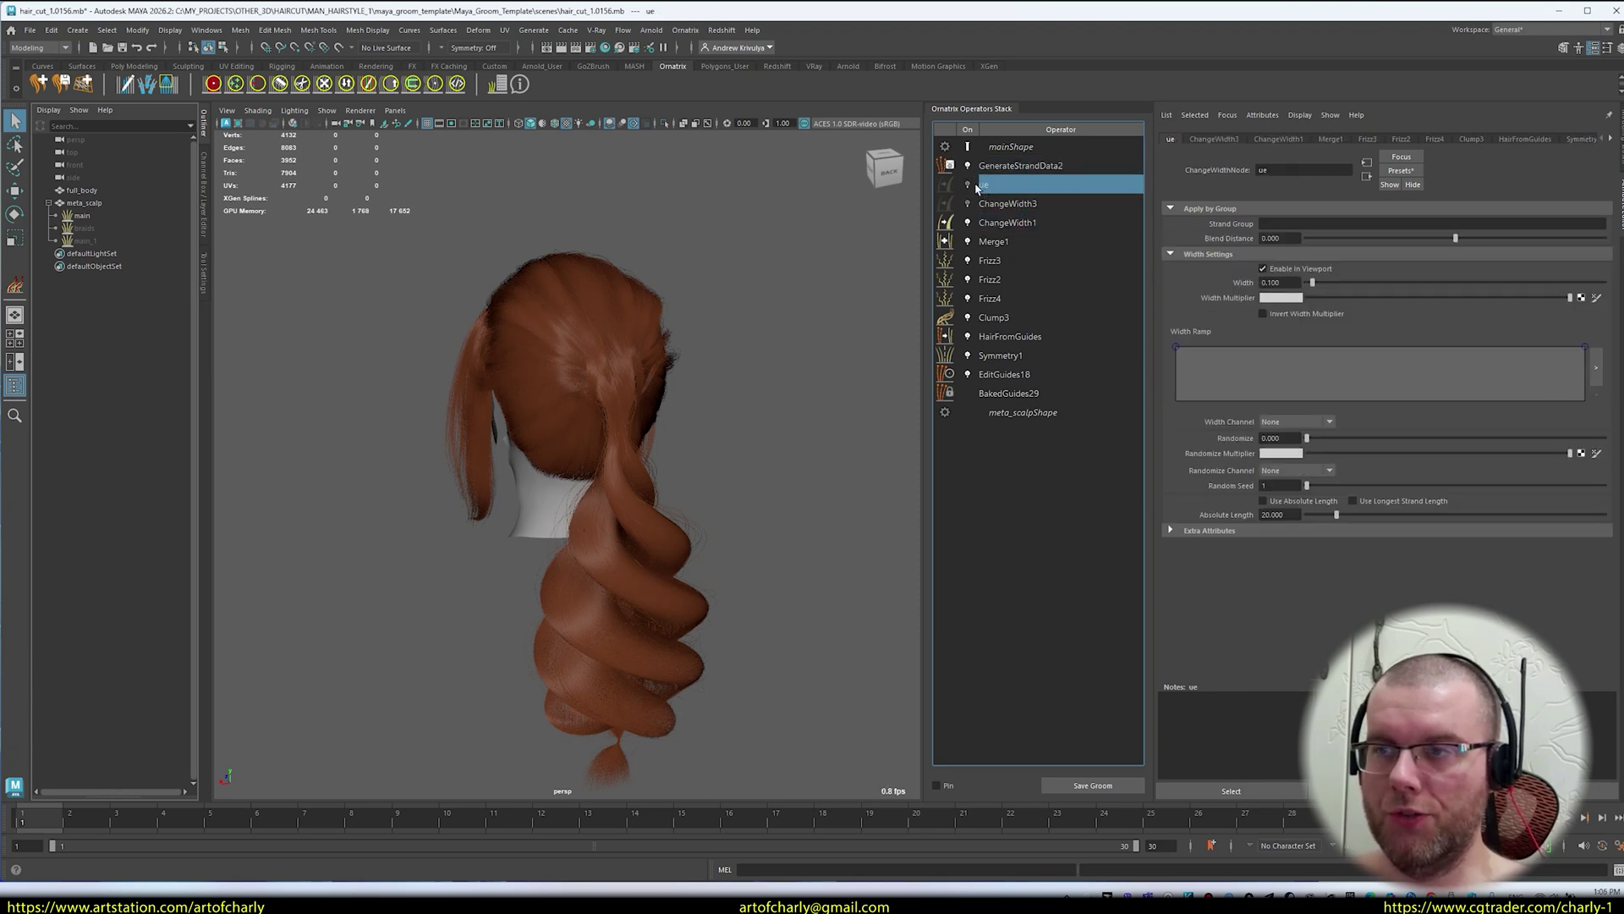
{"action": "left_click", "coordinate": [1022, 168]}
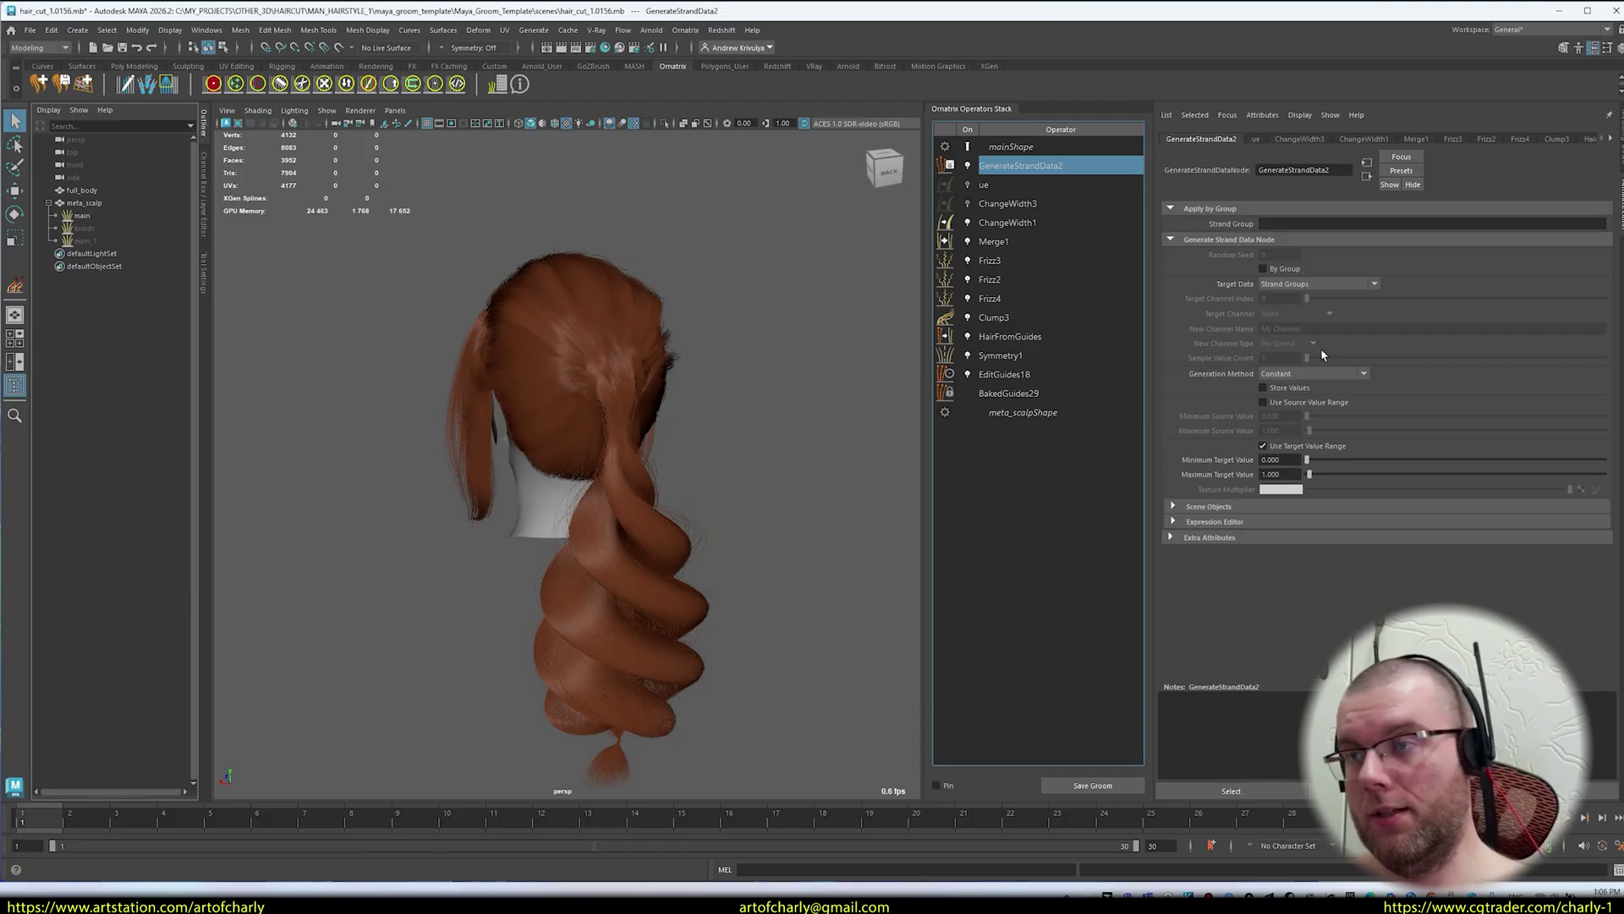
- Examine the complete merged ponytail groom from the back and side, including the twisted braid and its tip
{"action": "left_click_drag", "start_coordinate": [660, 512], "coordinate": [651, 543], "text": "alt"}
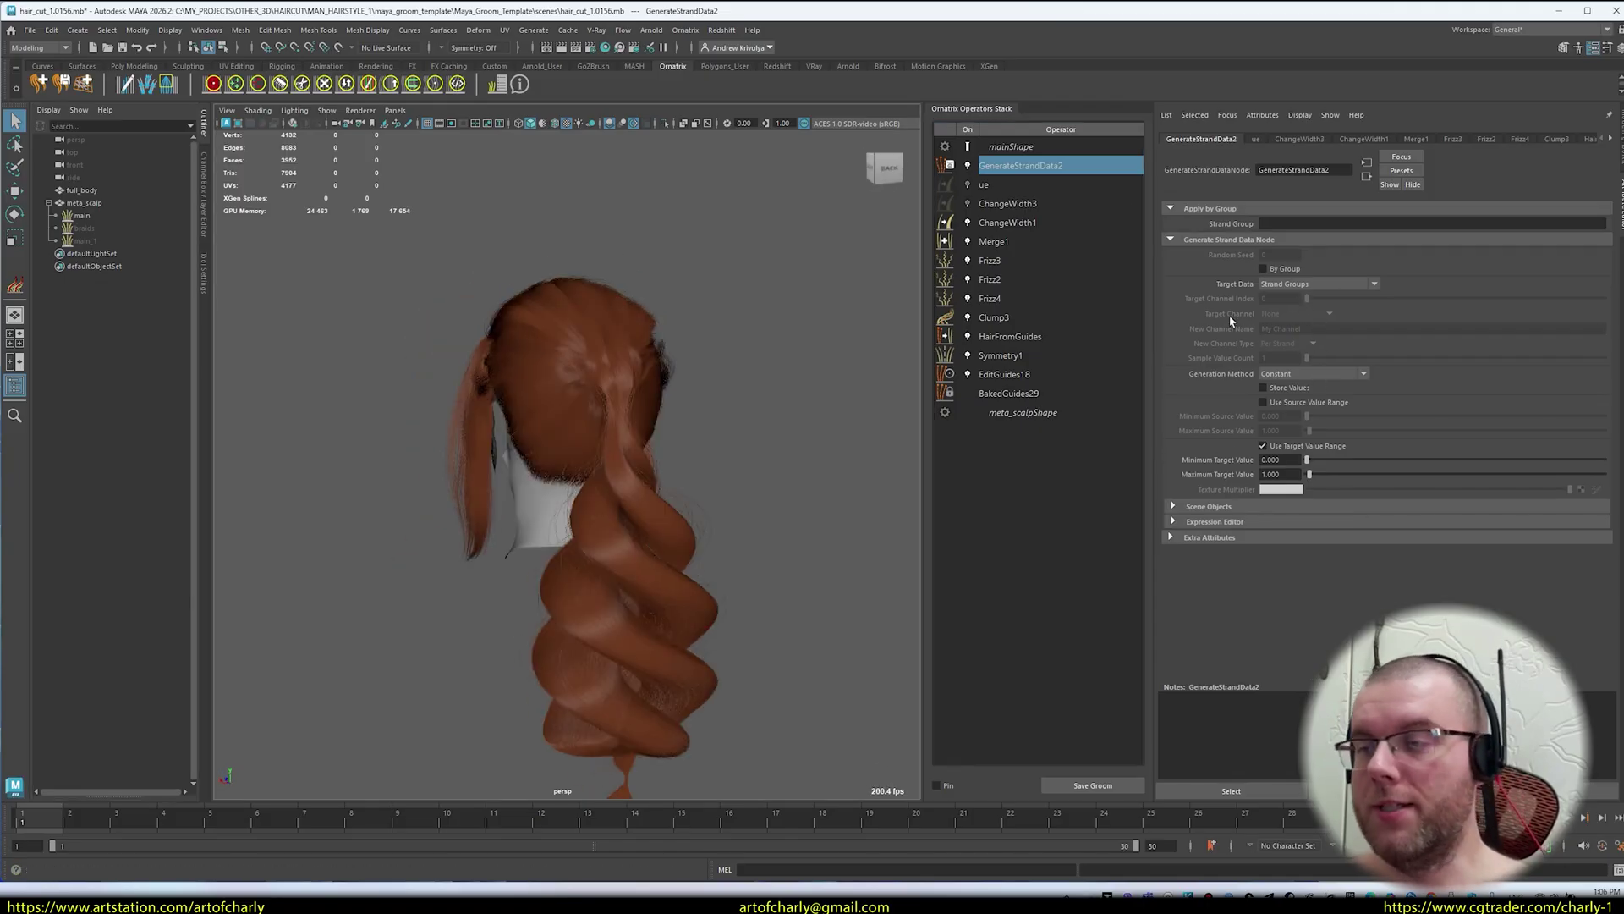
{"action": "mouse_move", "coordinate": [547, 374]}
{"action": "left_mouse_down", "text": "alt"}
{"action": "mouse_move", "coordinate": [592, 407]}
{"action": "mouse_move", "coordinate": [635, 482]}
{"action": "mouse_move", "coordinate": [537, 353]}
{"action": "mouse_move", "coordinate": [550, 364]}
{"action": "left_mouse_up", "text": "alt"}
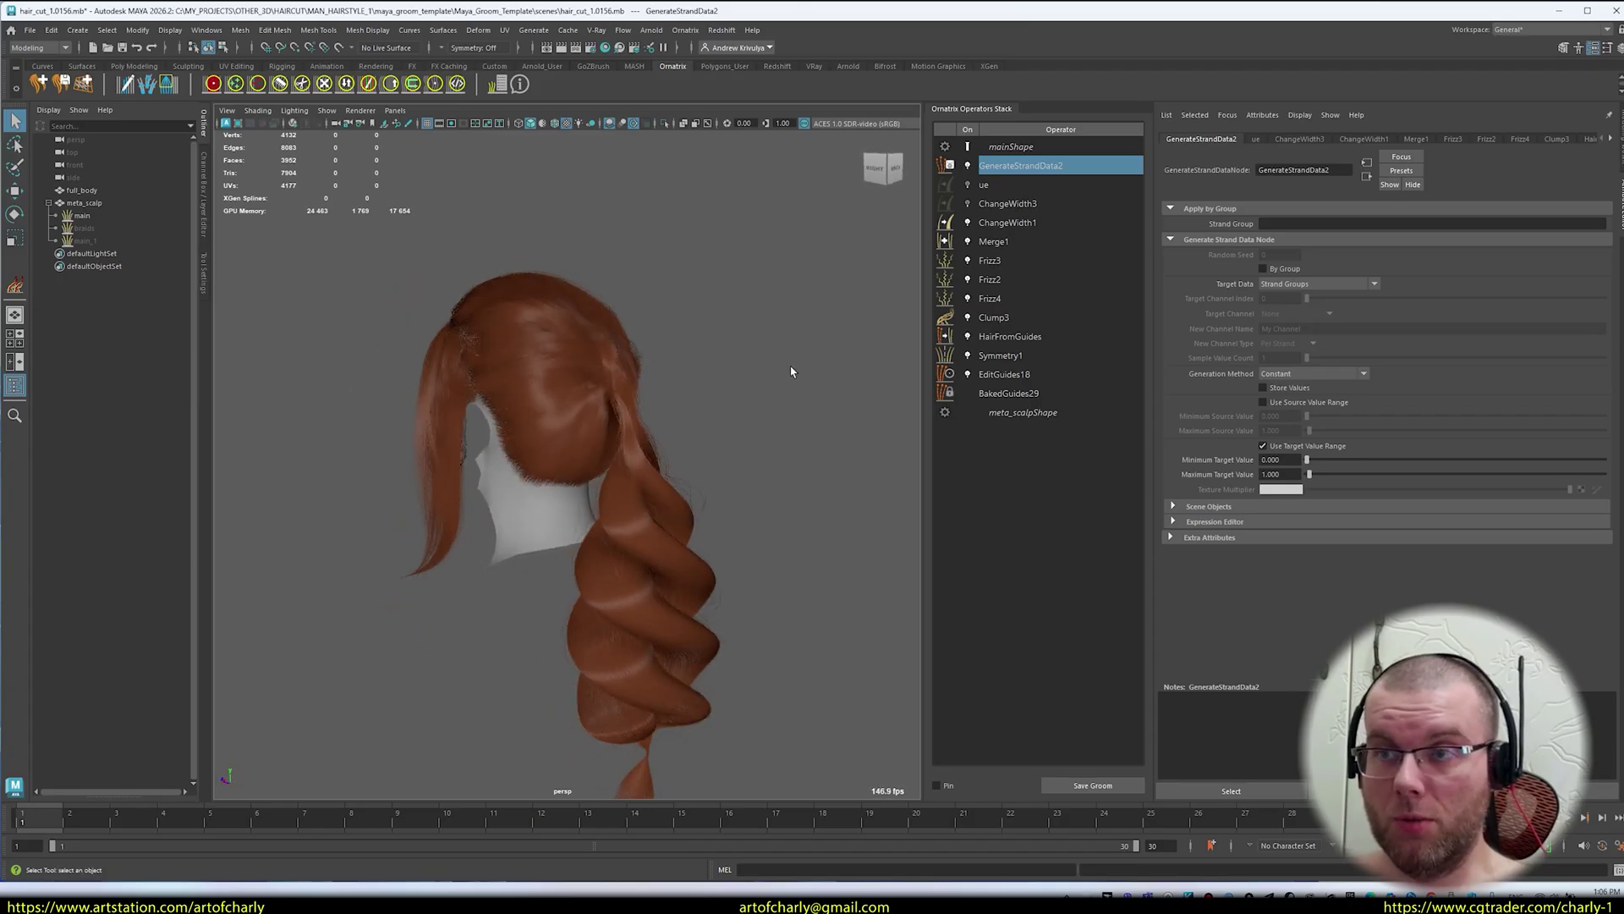
{"action": "left_click_drag", "start_coordinate": [872, 557], "coordinate": [559, 285], "text": "alt"}
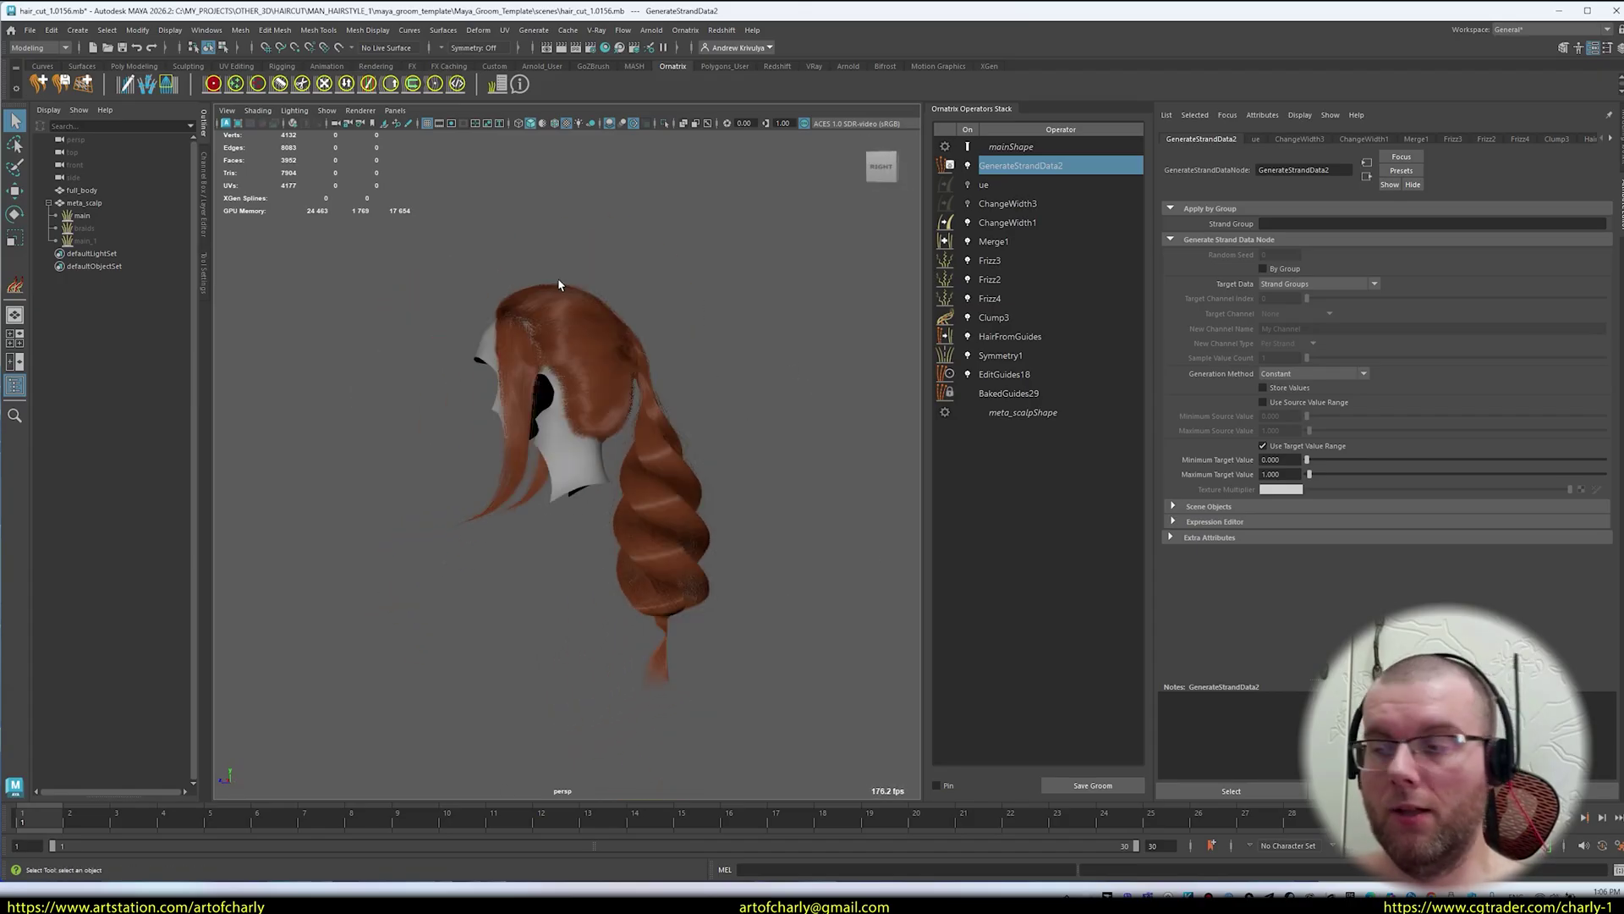
{"action": "right_click_drag", "start_coordinate": [811, 374], "coordinate": [772, 537], "text": "alt"}
{"action": "middle_click_drag", "start_coordinate": [772, 536], "coordinate": [669, 292], "text": "alt"}
{"action": "left_click_drag", "start_coordinate": [669, 292], "coordinate": [533, 330], "text": "alt"}
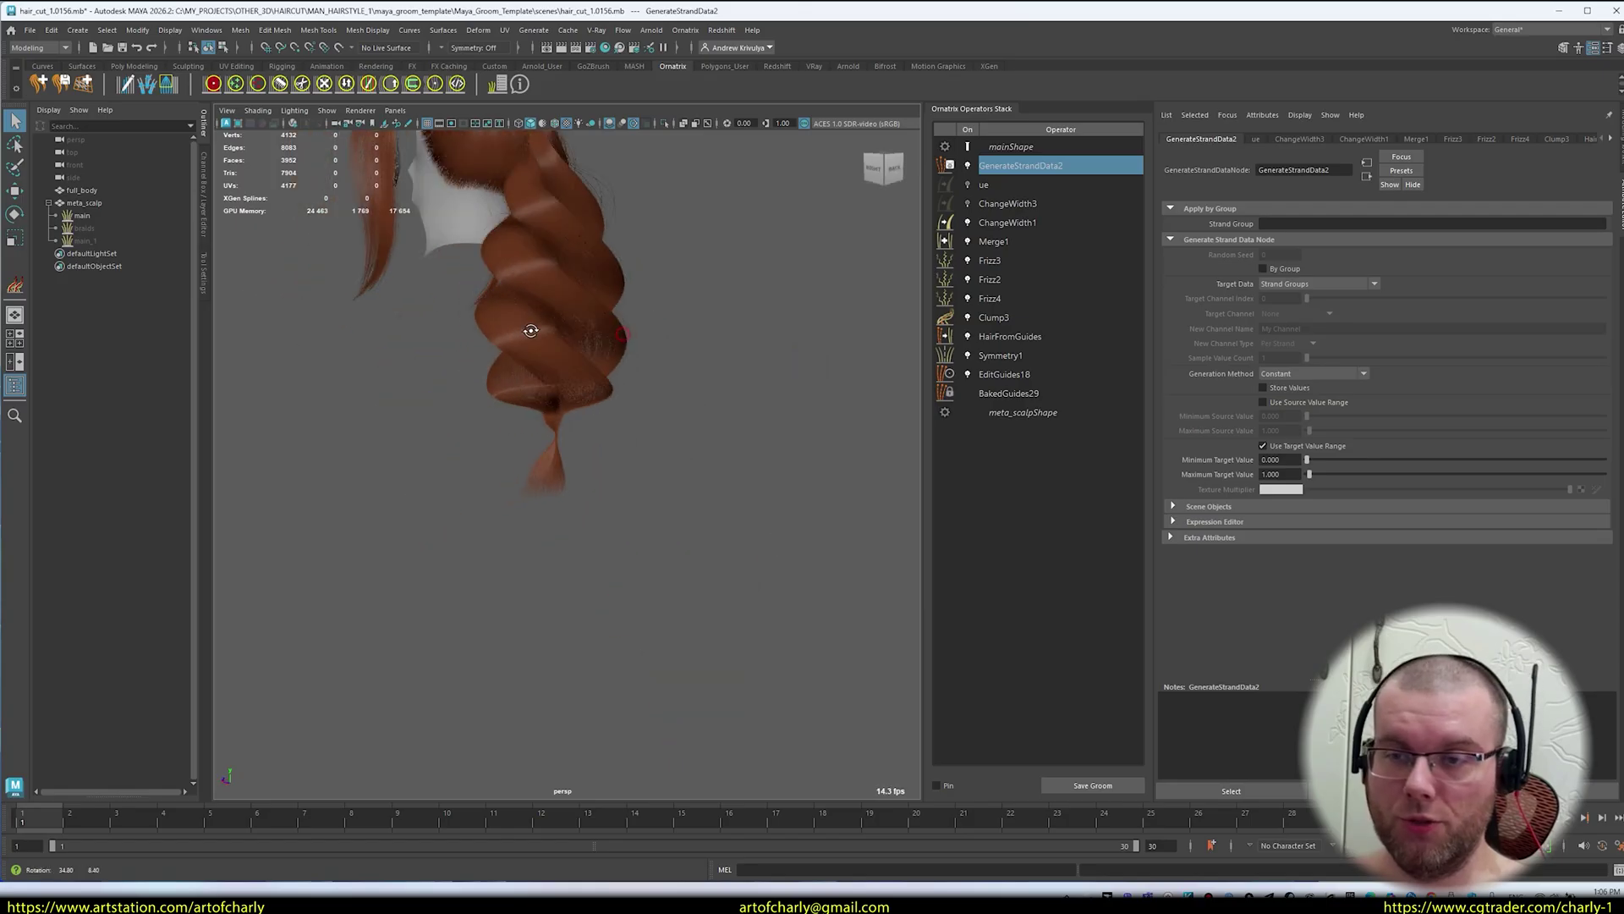
{"action": "right_click_drag", "start_coordinate": [533, 330], "coordinate": [719, 355], "text": "alt"}
{"action": "left_click_drag", "start_coordinate": [719, 491], "coordinate": [678, 370], "text": "alt"}
{"action": "right_click_drag", "start_coordinate": [833, 415], "coordinate": [638, 414], "text": "alt"}
{"action": "left_click_drag", "start_coordinate": [638, 414], "coordinate": [683, 414], "text": "alt"}
{"action": "right_click_drag", "start_coordinate": [683, 414], "coordinate": [747, 651], "text": "alt"}
{"action": "left_click_drag", "start_coordinate": [618, 380], "coordinate": [295, 302], "text": "alt"}
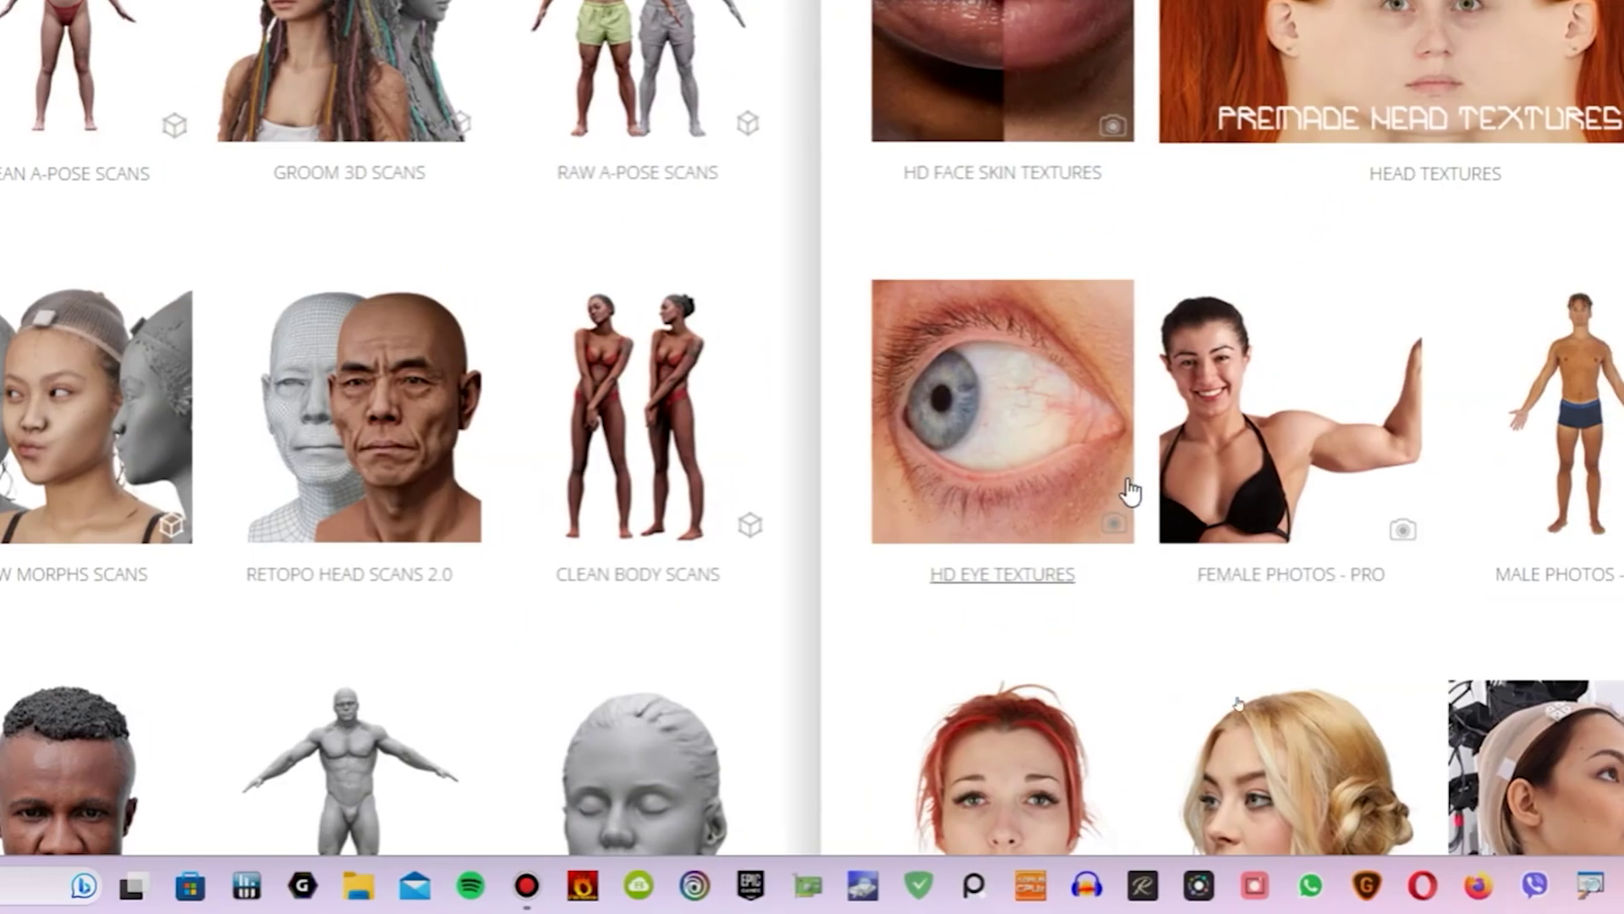
- Switch to the 3D.sk site in the browser and look through its Groom 3D Scans and Groom Photos categories
{"action": "scroll", "coordinate": [1616, 810], "scroll_direction": "down", "scroll_amount": 3}
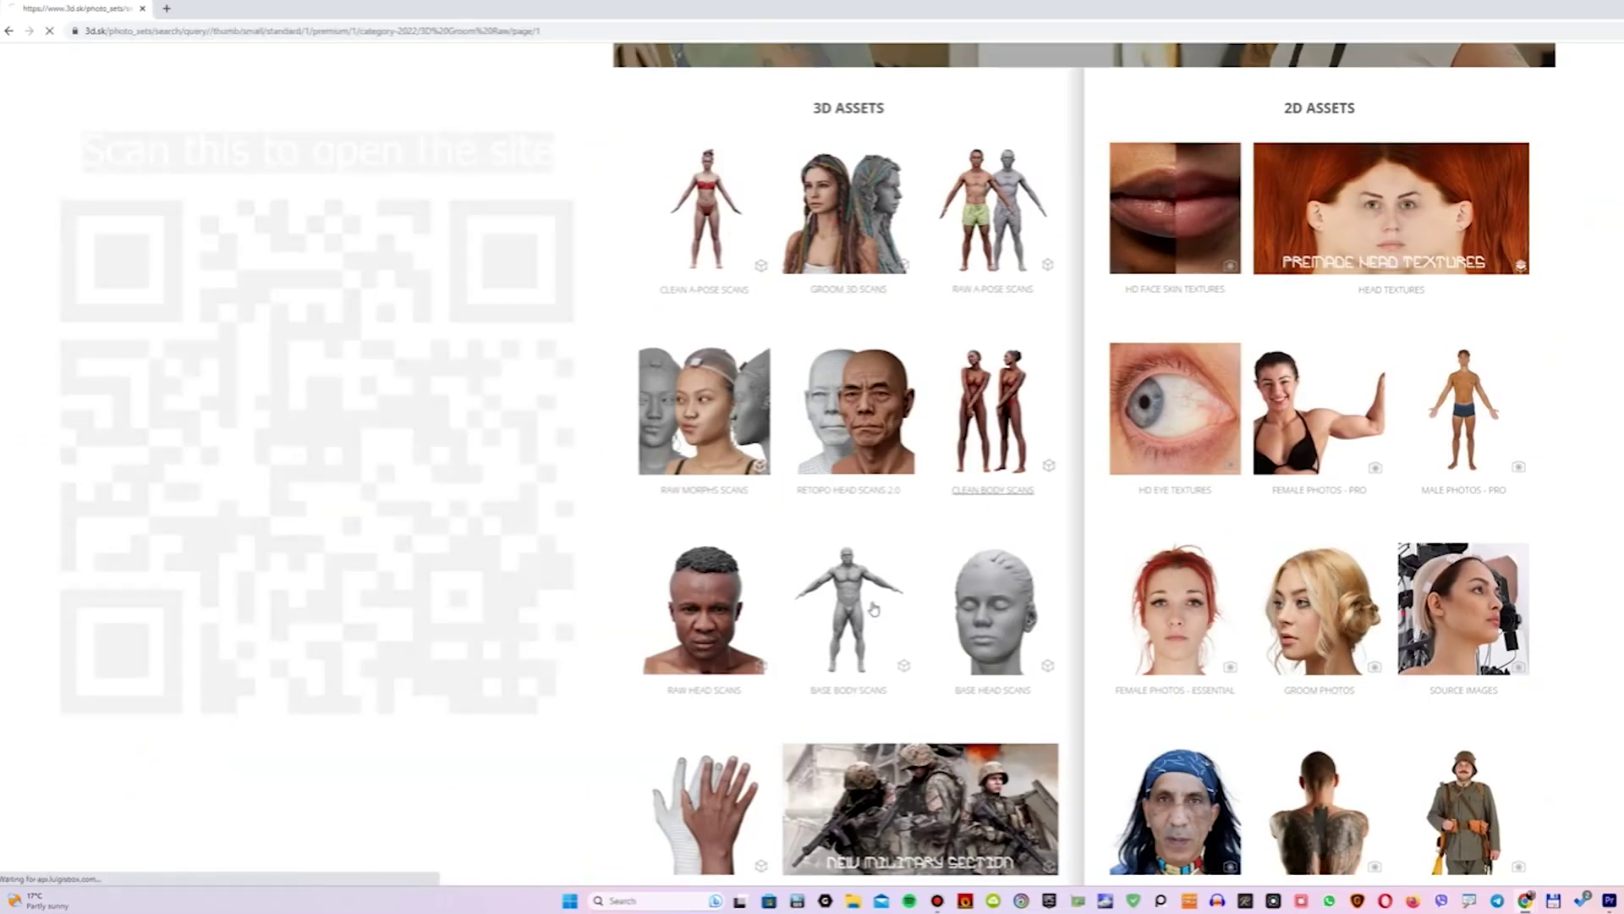
{"action": "left_click", "coordinate": [1337, 677]}
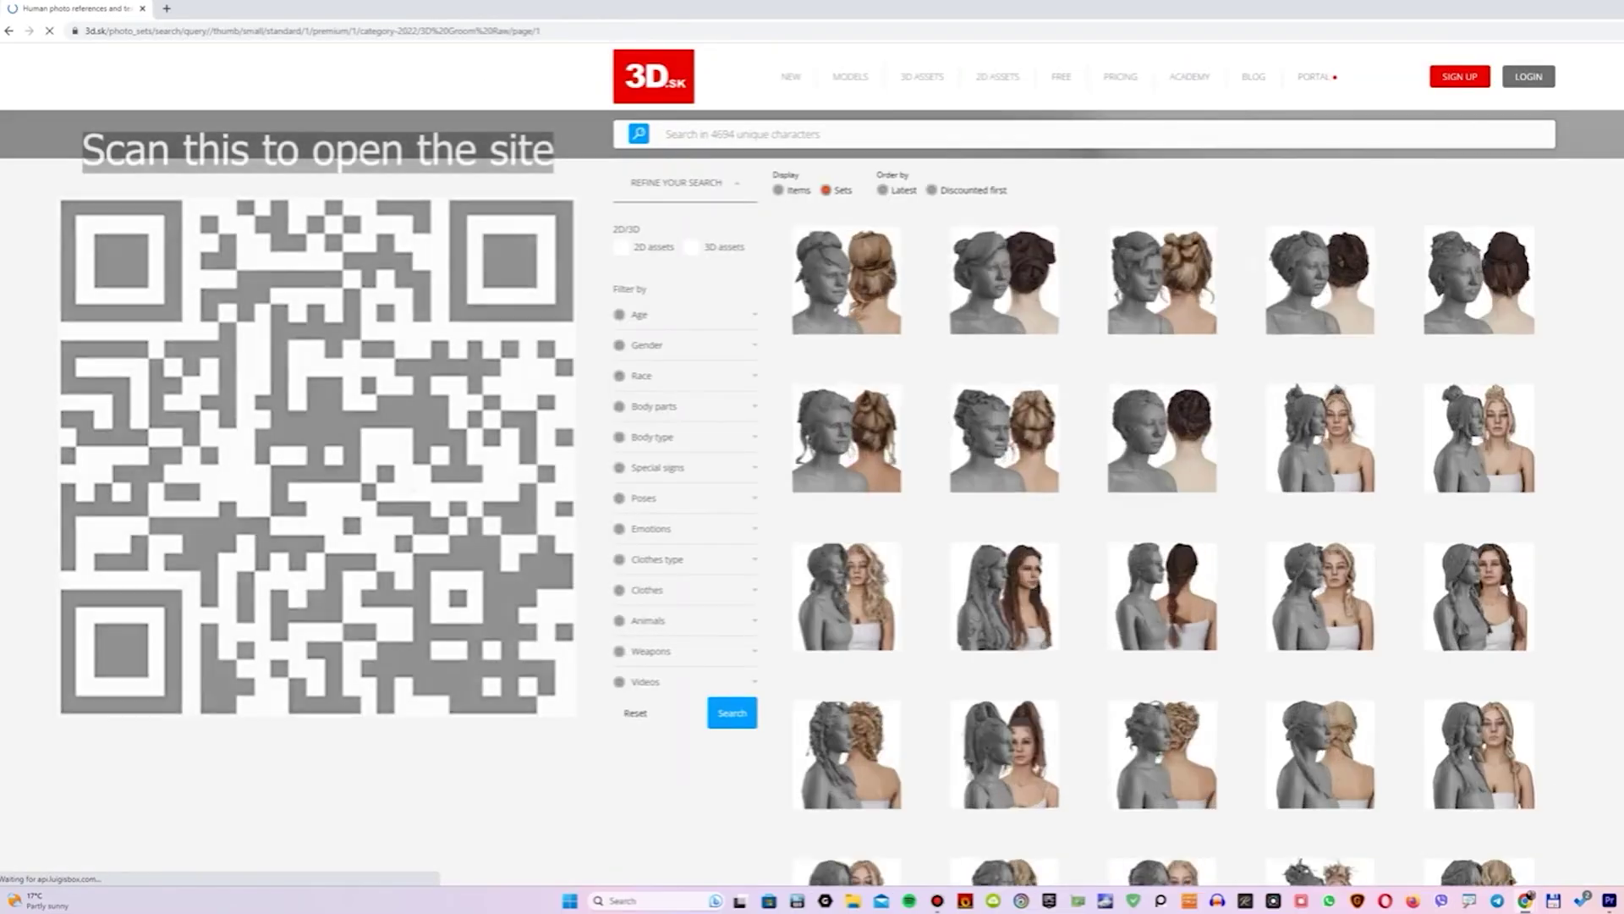
{"action": "scroll", "coordinate": [1273, 435], "scroll_direction": "down", "scroll_amount": 10}
{"action": "scroll", "coordinate": [1227, 456], "scroll_direction": "up", "scroll_amount": 2}
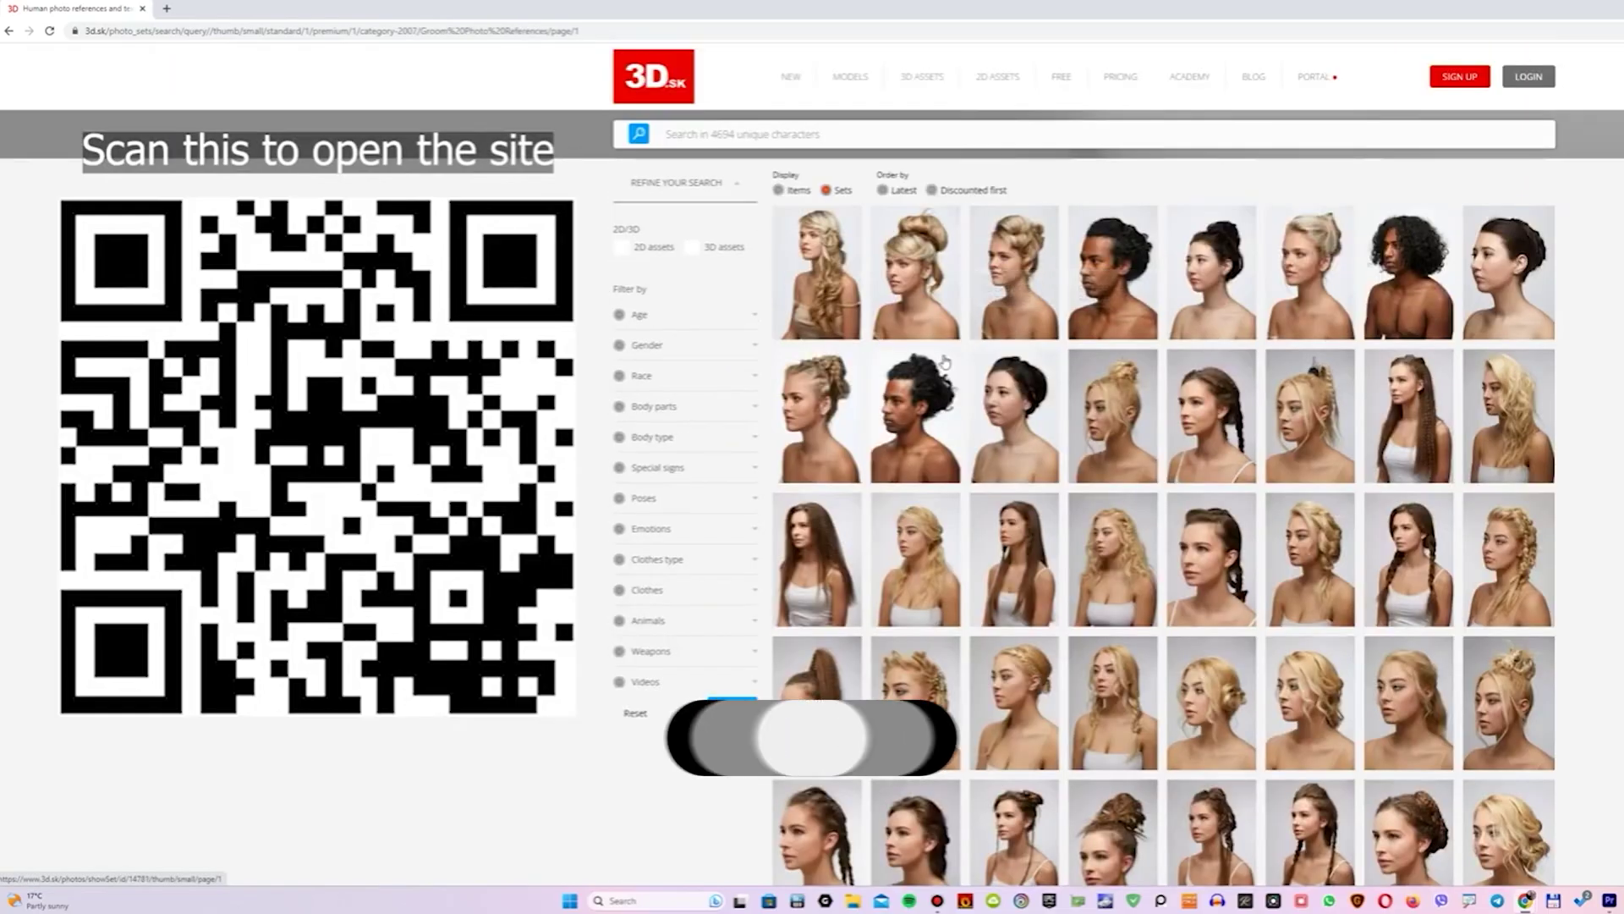
- Browse the first page of groom photo references and open page 2
{"action": "scroll", "coordinate": [942, 368], "scroll_direction": "down", "scroll_amount": 2}
{"action": "scroll", "coordinate": [941, 368], "scroll_direction": "down", "scroll_amount": 2}
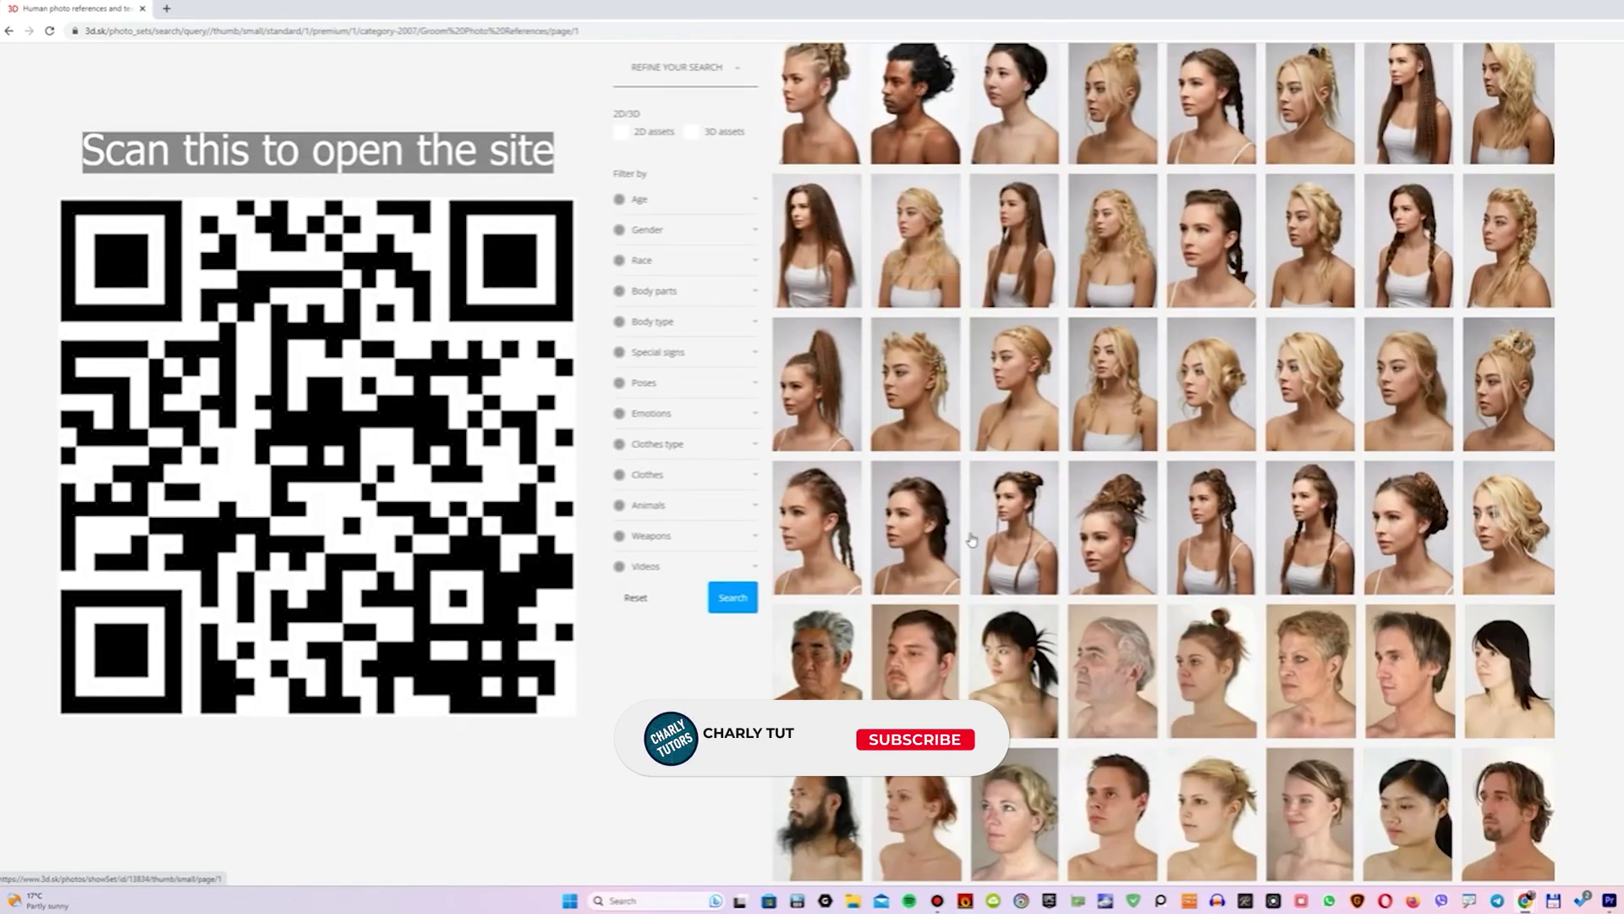
{"action": "scroll", "coordinate": [1187, 543], "scroll_direction": "down", "scroll_amount": 3}
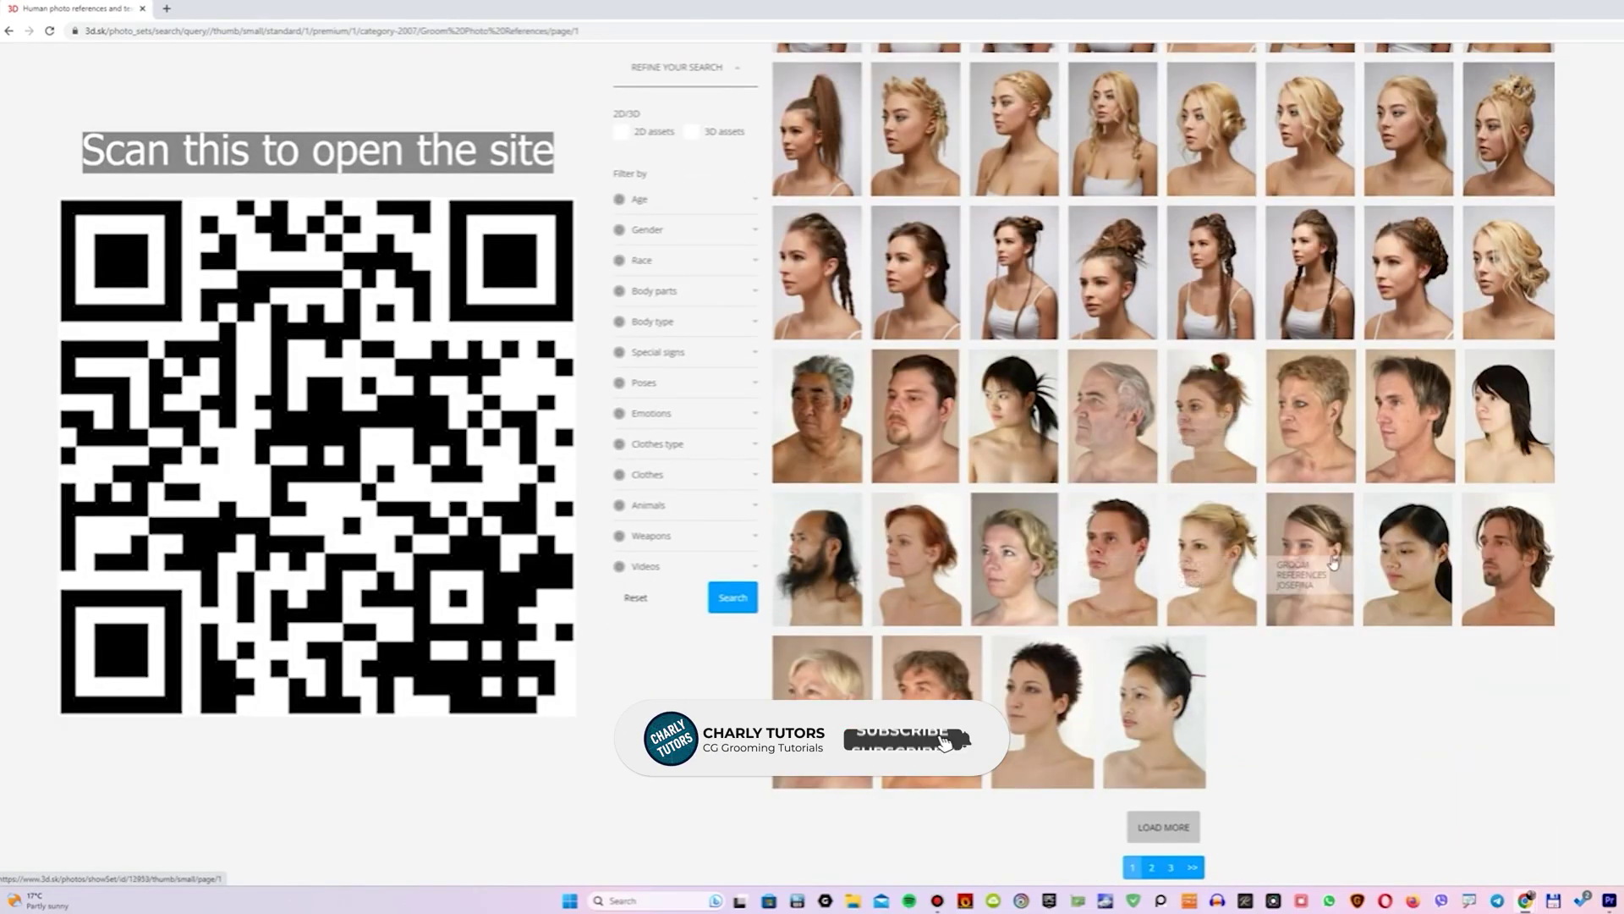
{"action": "scroll", "coordinate": [1190, 592], "scroll_direction": "down", "scroll_amount": 3}
{"action": "left_click", "coordinate": [1153, 615]}
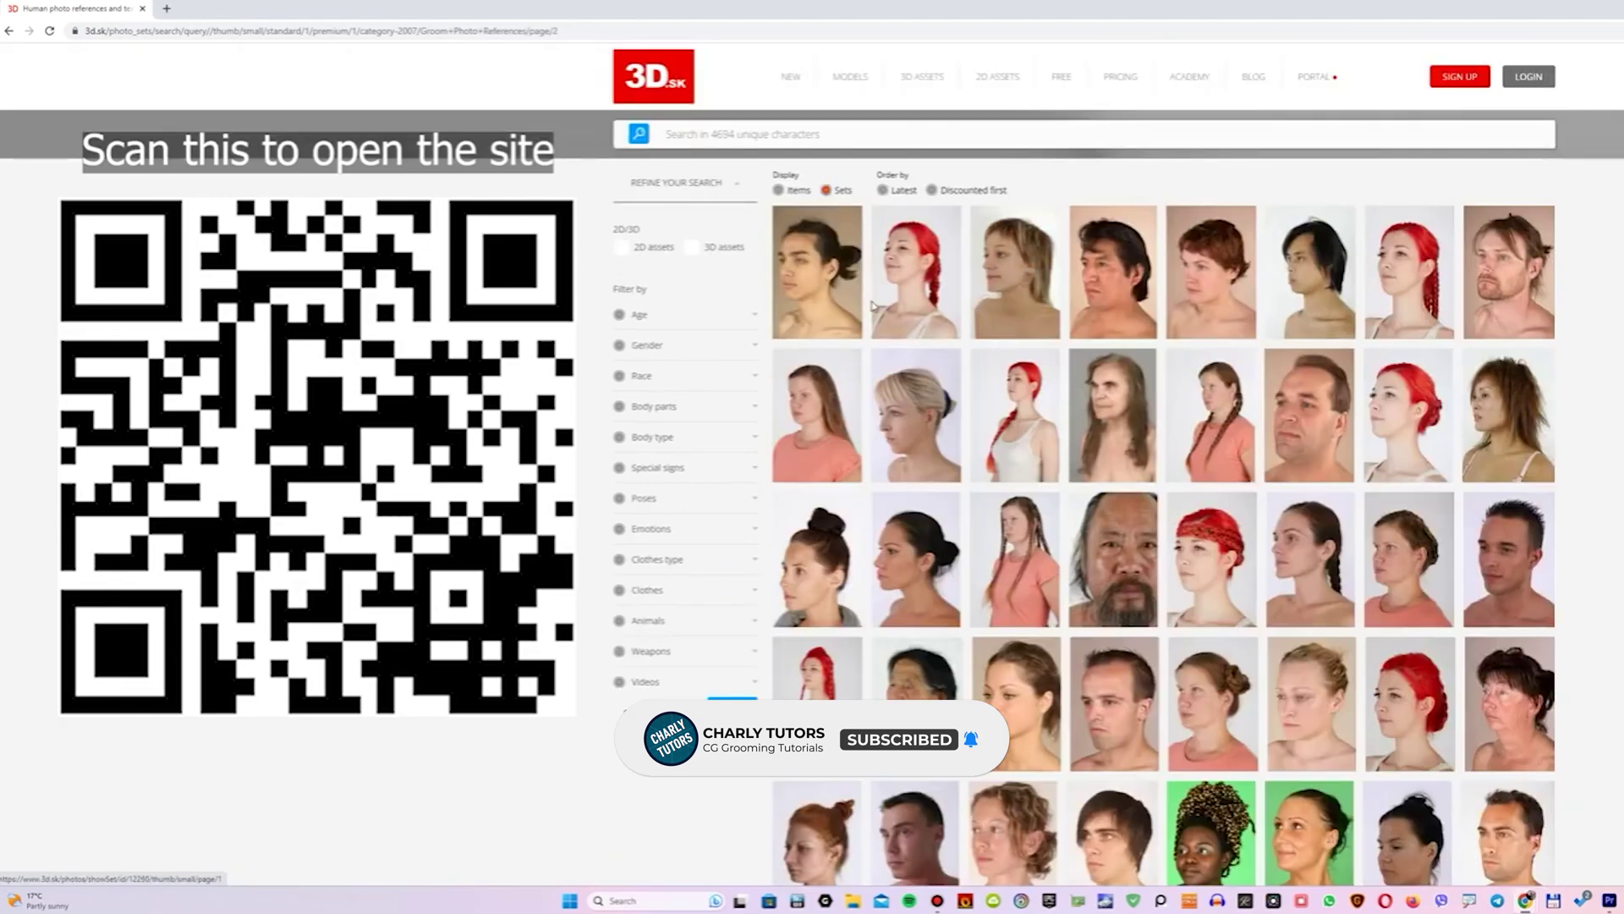
- Look through page 2 of the groom photo references and continue browsing on page 3
{"action": "scroll", "coordinate": [1154, 615], "scroll_direction": "down", "scroll_amount": 3}
{"action": "scroll", "coordinate": [1163, 464], "scroll_direction": "down", "scroll_amount": 4}
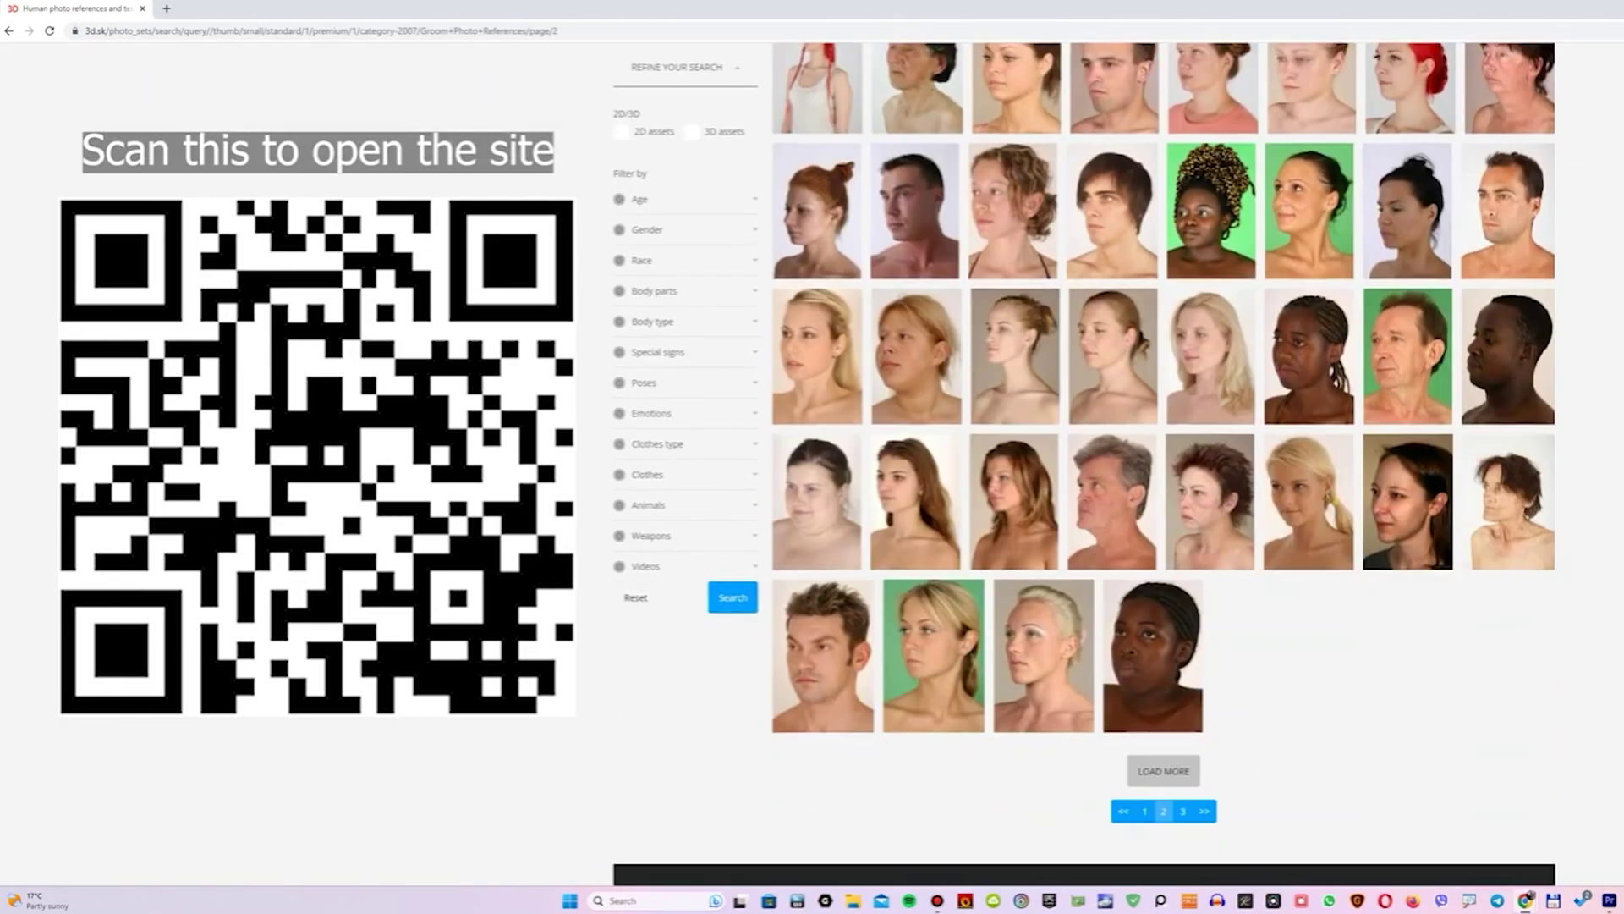
{"action": "left_click", "coordinate": [1183, 811]}
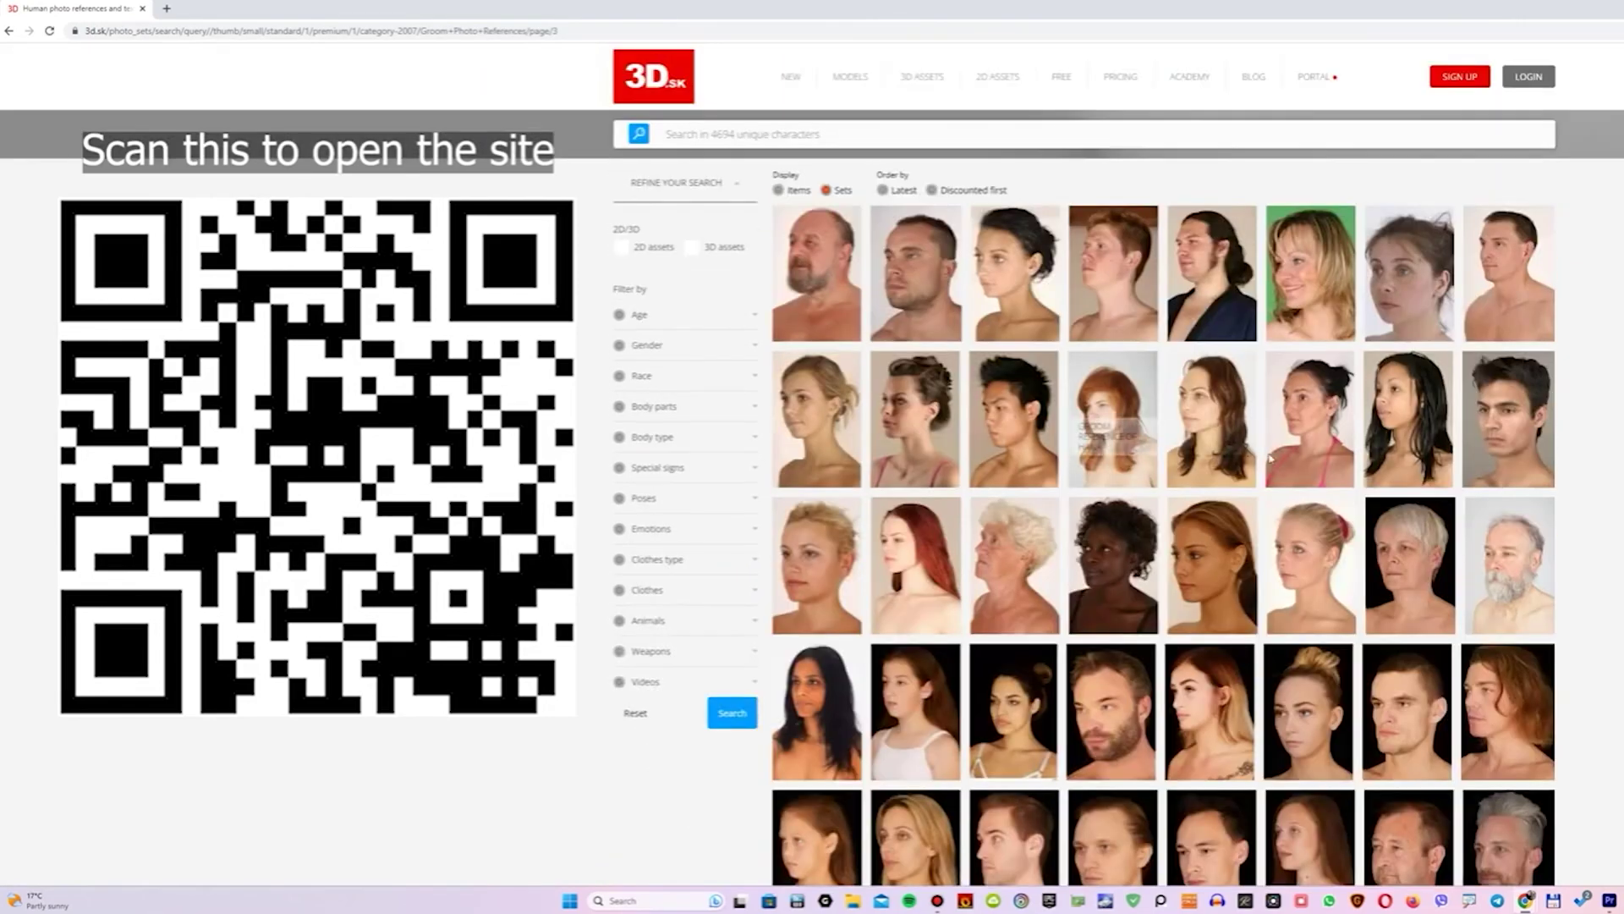
{"action": "scroll", "coordinate": [1317, 519], "scroll_direction": "down", "scroll_amount": 5}
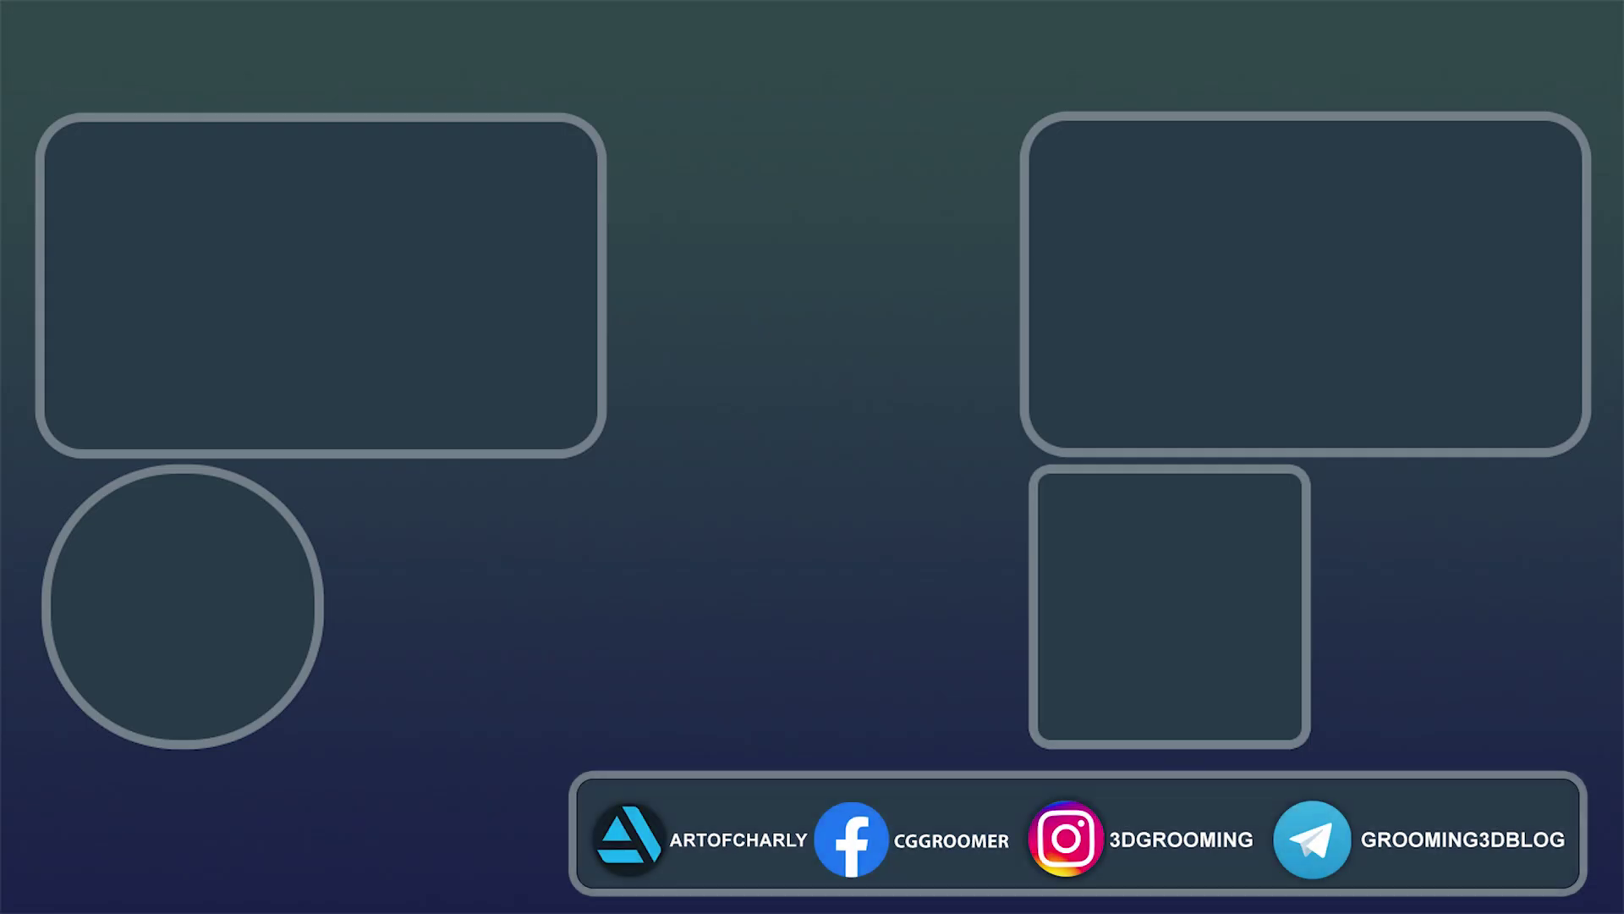